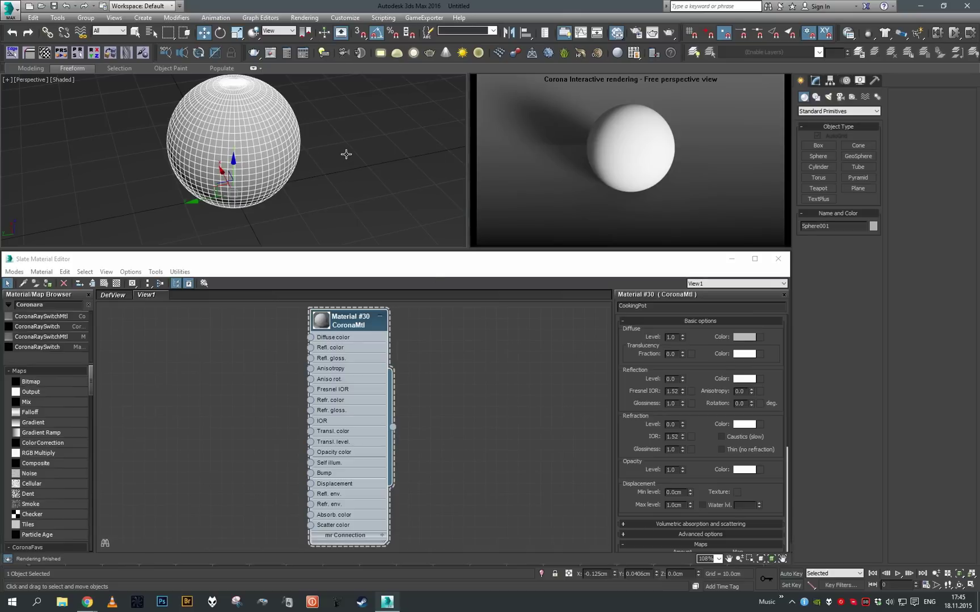
# - Set the CoronaMtl's diffuse level to 0, reflection level to 1 and Fresnel IOR to 10
pyautogui.moveTo(346, 154); pyautogui.dragTo(350, 172)
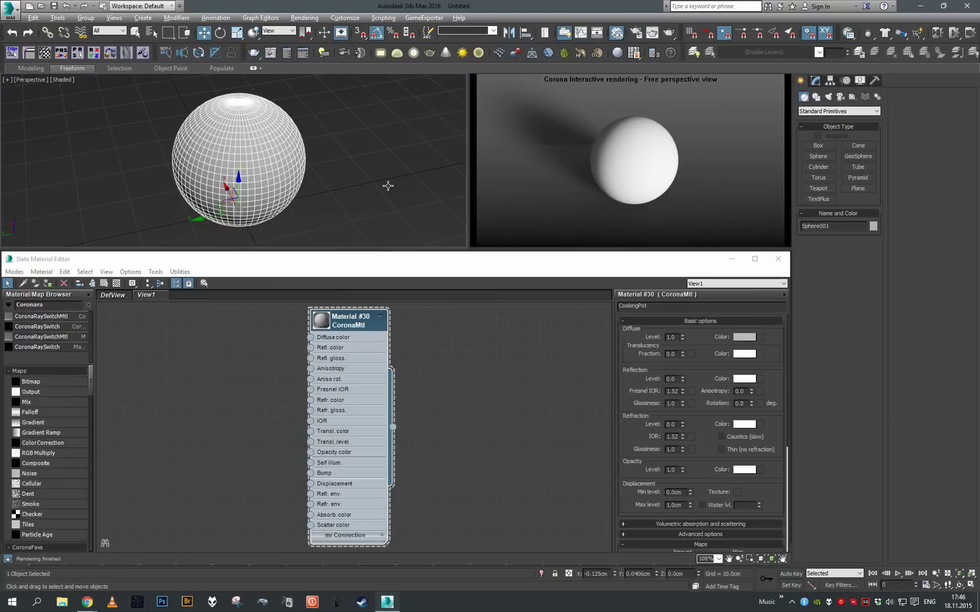
pyautogui.moveTo(391, 185)
pyautogui.keyDown('alt'); pyautogui.mouseDown(button='middle')
pyautogui.moveTo(398, 173)
pyautogui.moveTo(394, 182)
pyautogui.mouseUp(button='middle'); pyautogui.keyUp('alt')
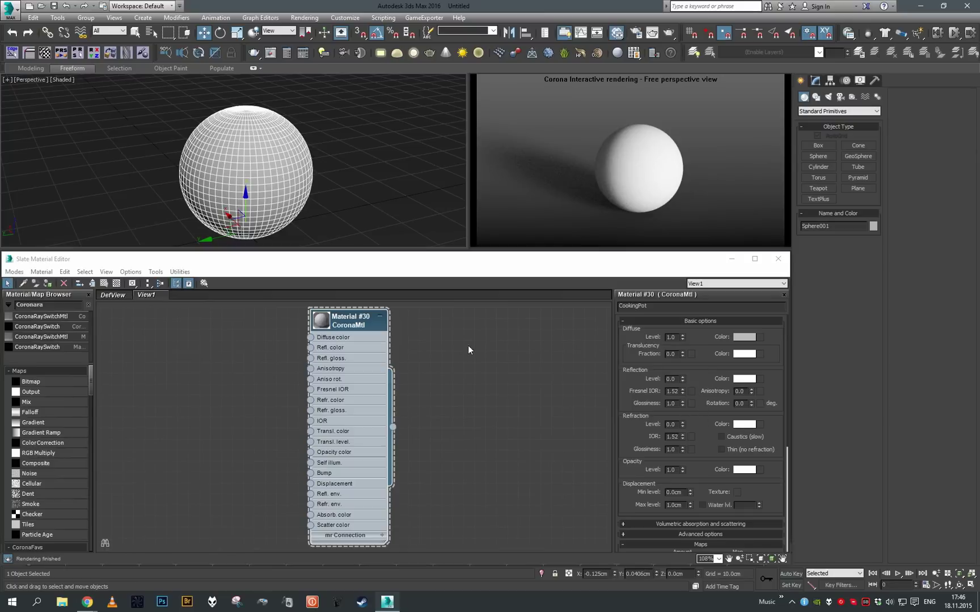
pyautogui.rightClick(682, 339)
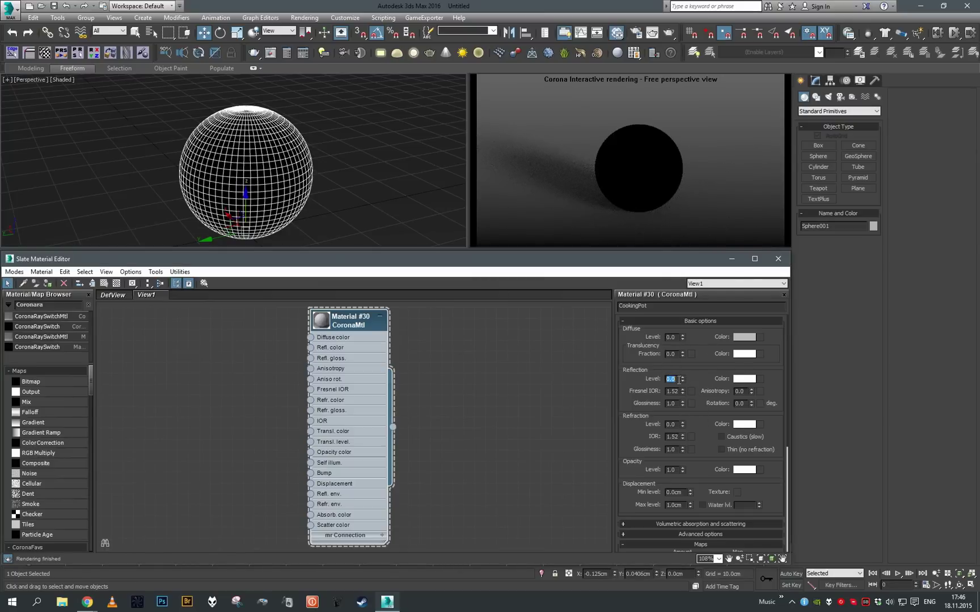
pyautogui.write('1')
pyautogui.press('Tab')
pyautogui.write('10')
pyautogui.press('Return')
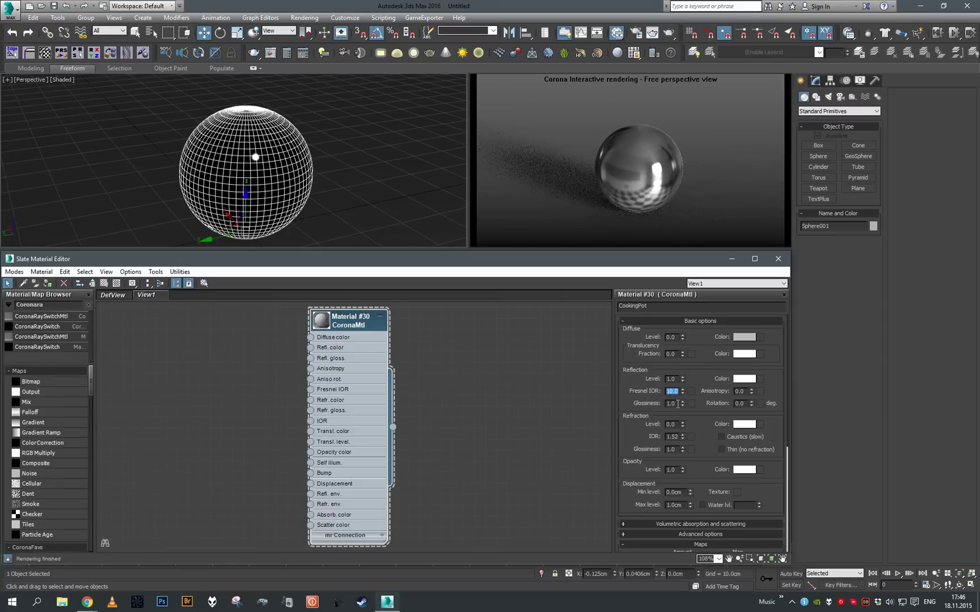
# - Raise the fully glossy material's reflection anisotropy to 1.0 to test its effect on the sphere
pyautogui.scroll(5, 323, 161)
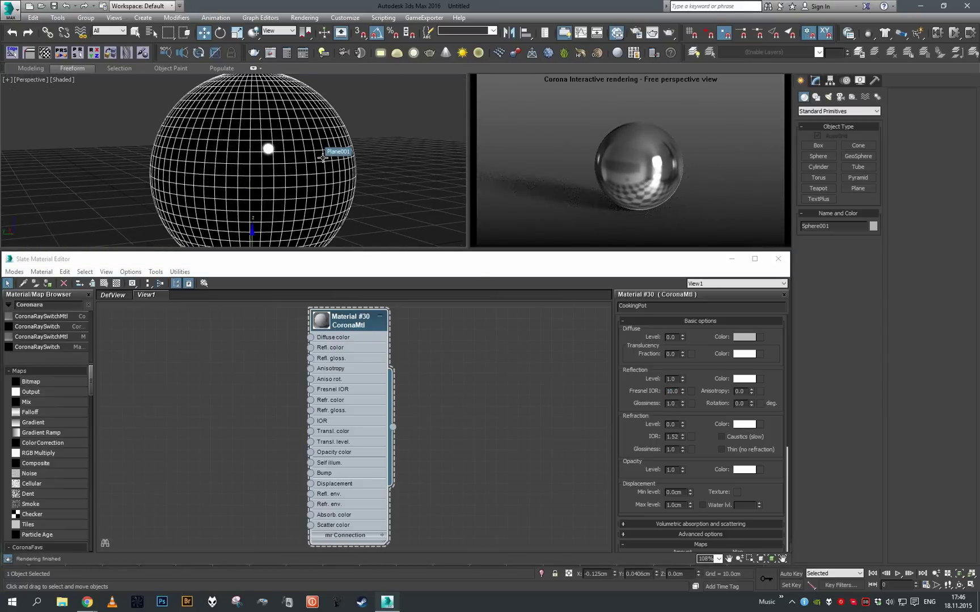
pyautogui.keyDown('alt'); pyautogui.moveTo(323, 158); pyautogui.dragTo(343, 160, button='middle'); pyautogui.keyUp('alt')
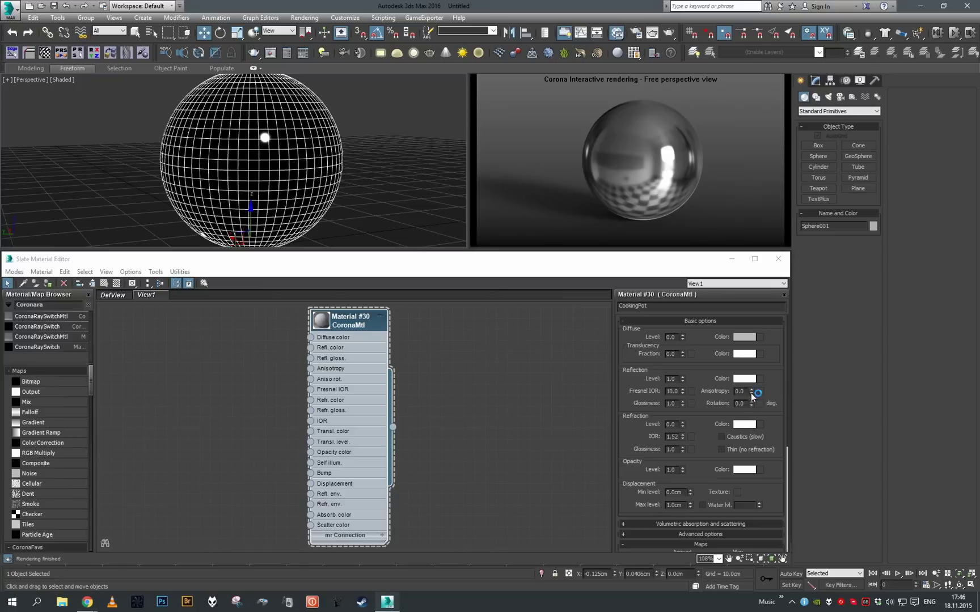
pyautogui.moveTo(752, 392); pyautogui.dragTo(770, 353)
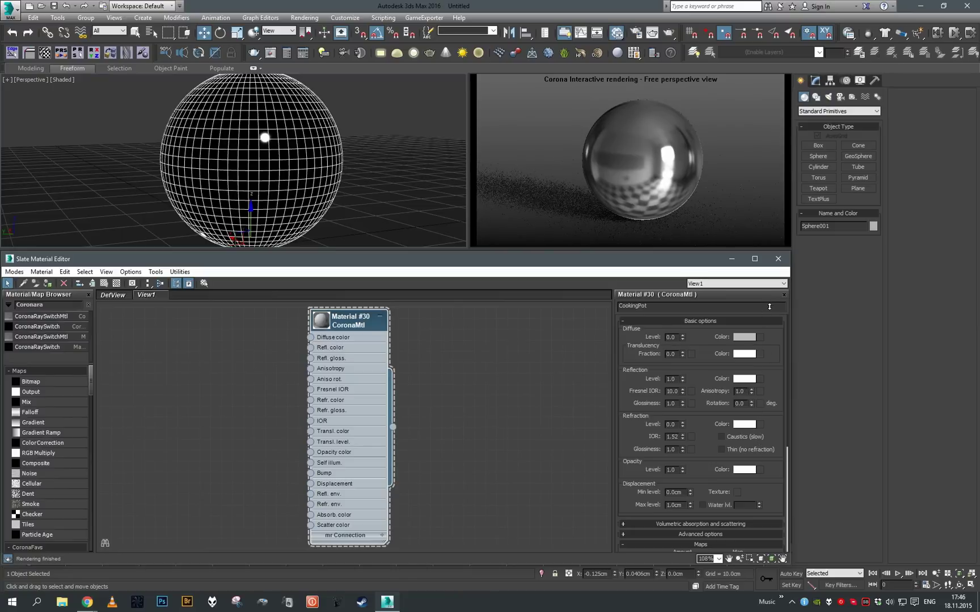
# - Reset the reflection anisotropy to 0 and set the reflection glossiness to 0.5
pyautogui.rightClick(753, 391)
pyautogui.write('0.5')
pyautogui.press('Return')
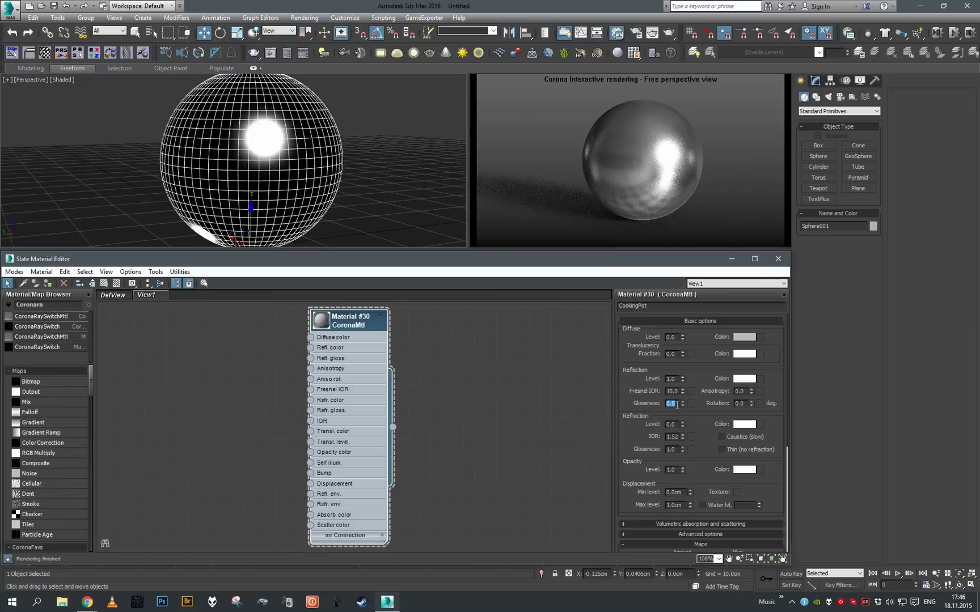
# - Test the reflection anisotropy at 0.3, at 0.86 and at a negative value
pyautogui.moveTo(751, 391); pyautogui.dragTo(752, 377)
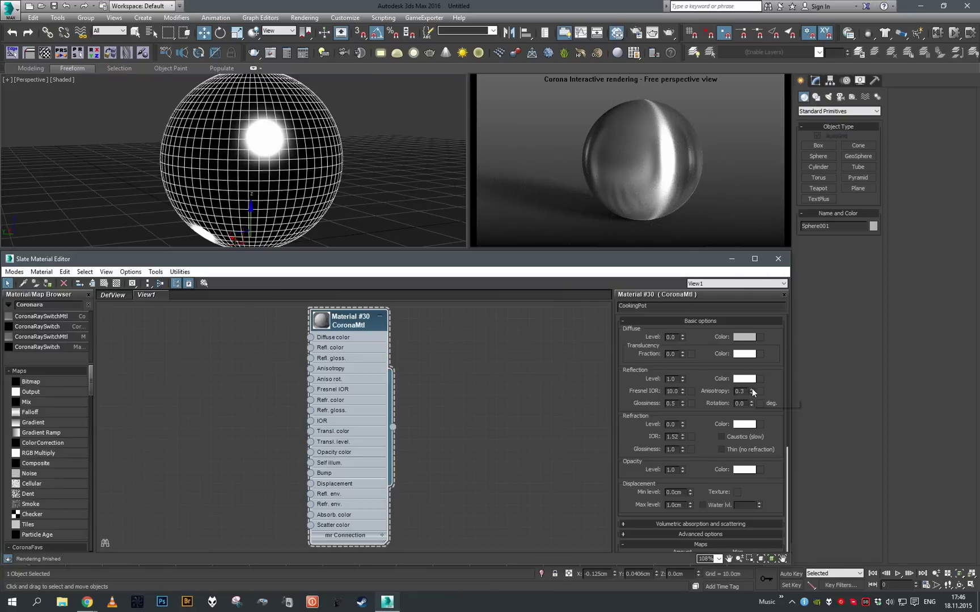
pyautogui.moveTo(753, 393); pyautogui.dragTo(745, 359)
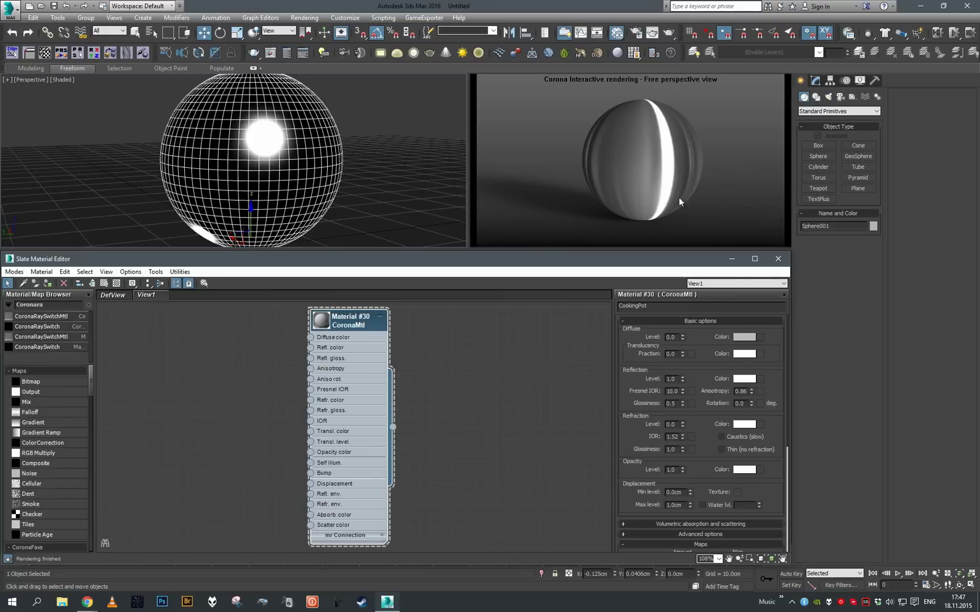
pyautogui.moveTo(745, 391)
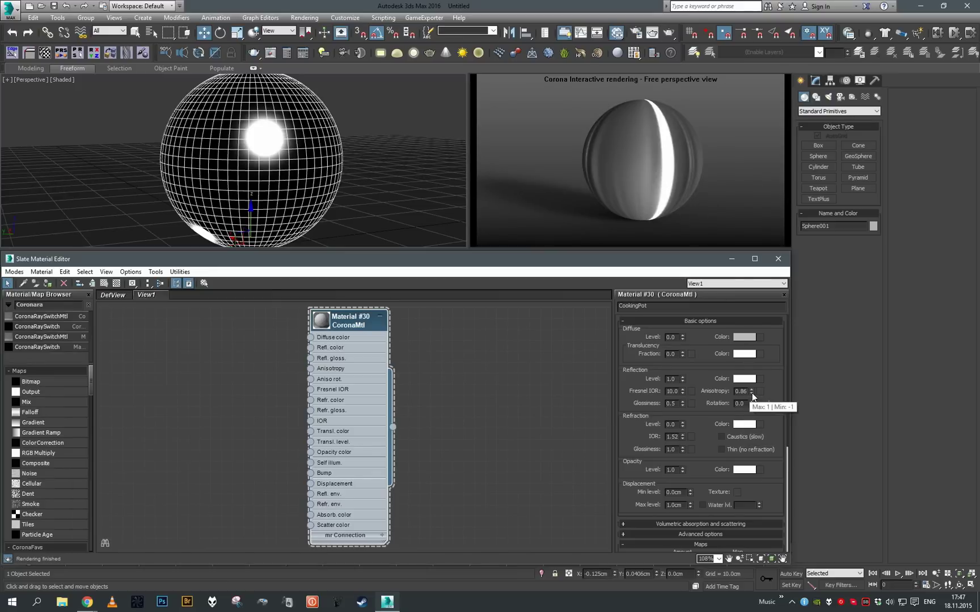
pyautogui.moveTo(752, 395); pyautogui.dragTo(776, 465)
# - Set the material's reflection anisotropy to 0.5
pyautogui.doubleClick(743, 392)
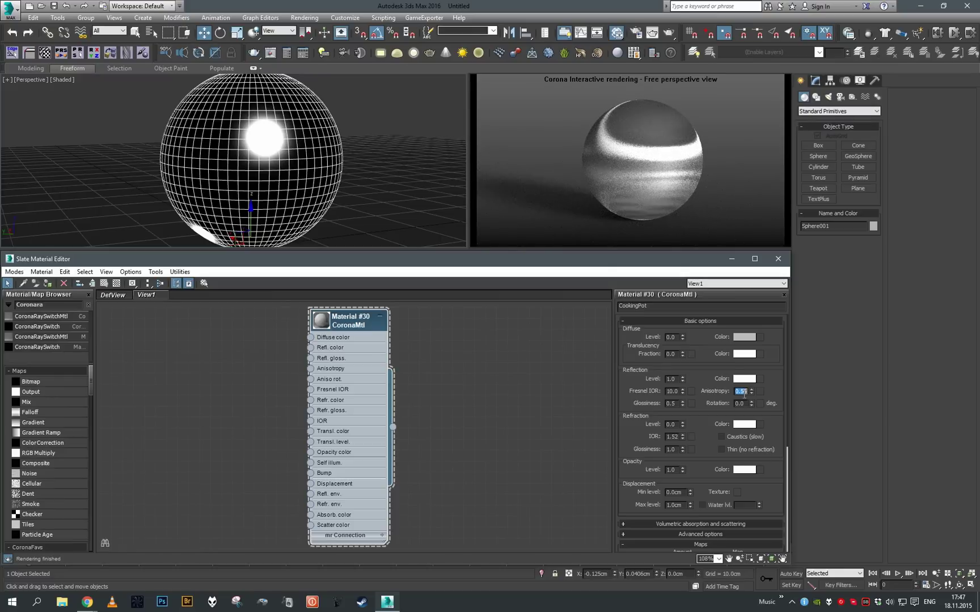
pyautogui.press('BackSpace')
pyautogui.write('0.5')
pyautogui.press('Return')
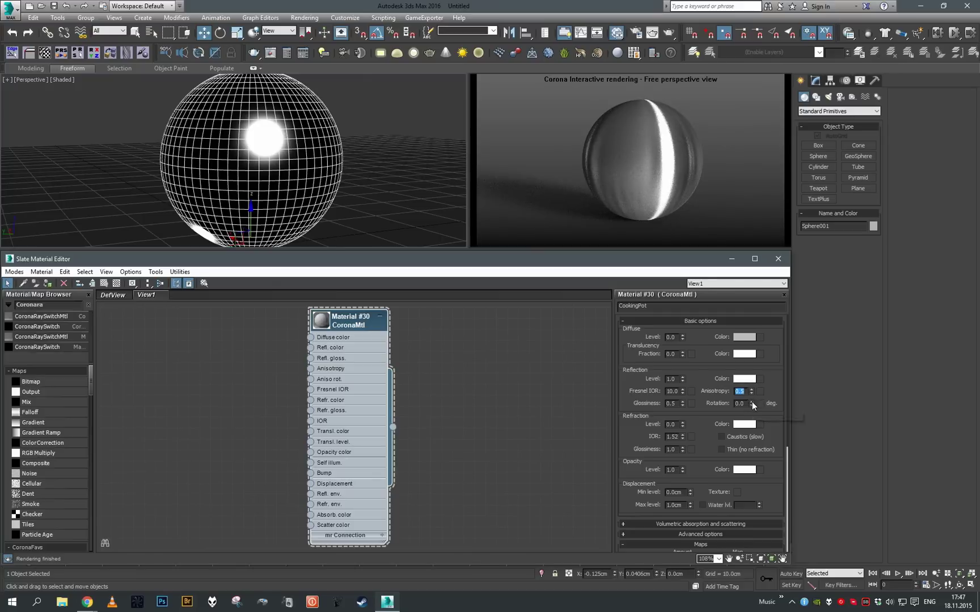
# - Test the anisotropy rotation at 2.61 and 90 degrees, and reset it to 0
pyautogui.moveTo(752, 401); pyautogui.dragTo(754, 276)
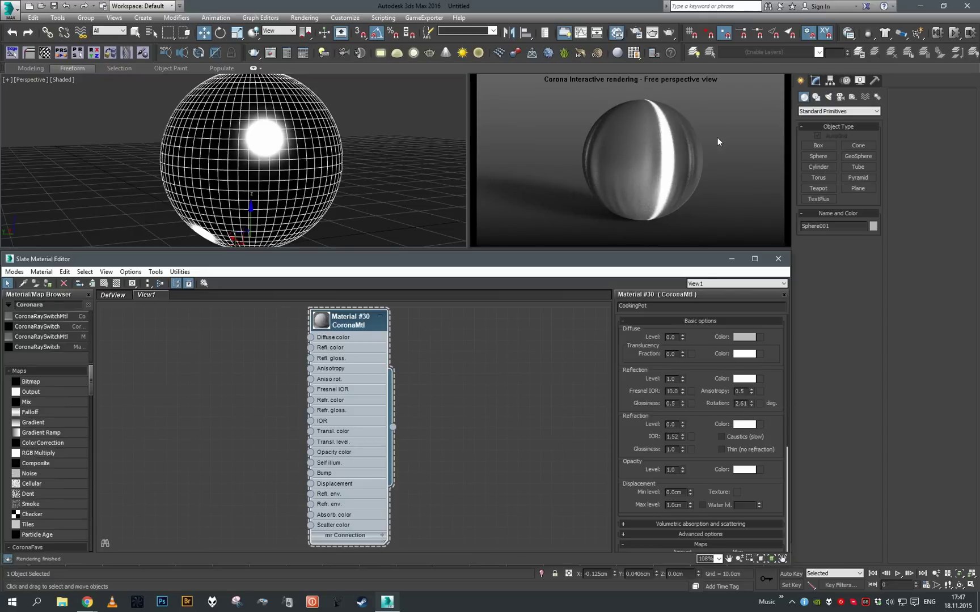
pyautogui.doubleClick(741, 403)
pyautogui.write('90')
pyautogui.press('Return')
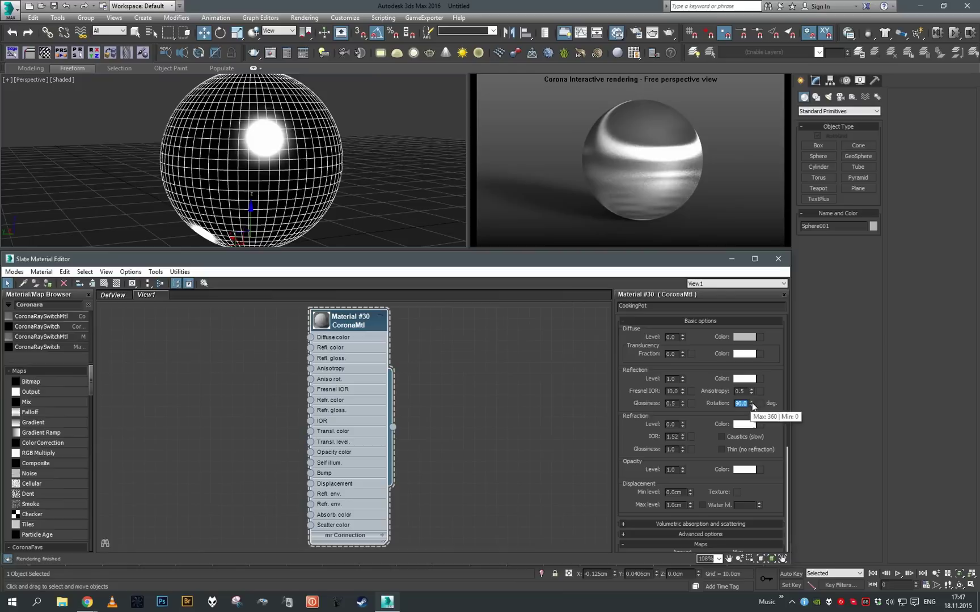
pyautogui.moveTo(753, 406)
pyautogui.mouseDown()
pyautogui.moveTo(764, 414)
pyautogui.moveTo(753, 407)
pyautogui.mouseUp()
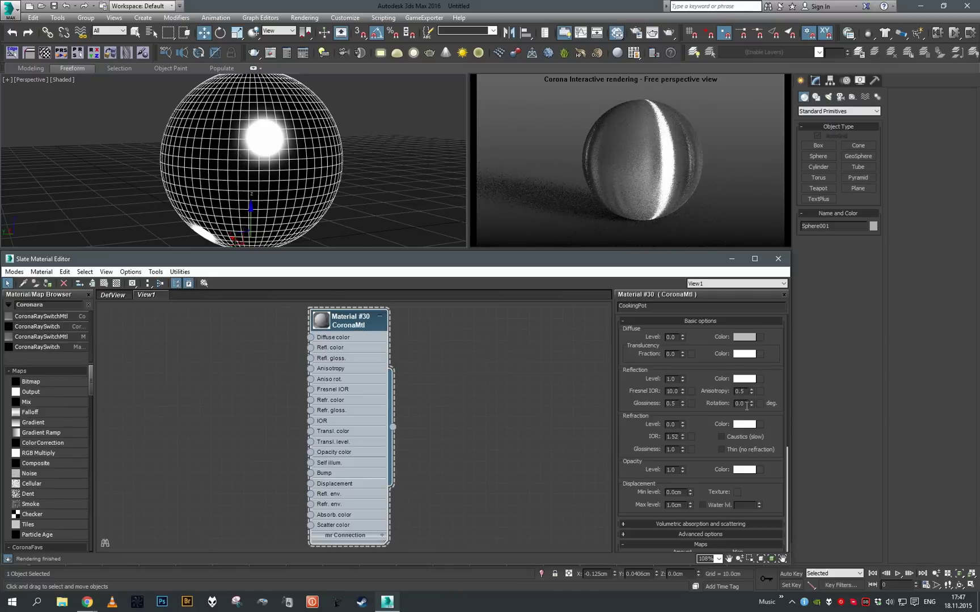
# - Try rotating the sphere to check how its orientation affects the anisotropic highlight
pyautogui.scroll(-3, 314, 155)
pyautogui.scroll(3, 298, 169)
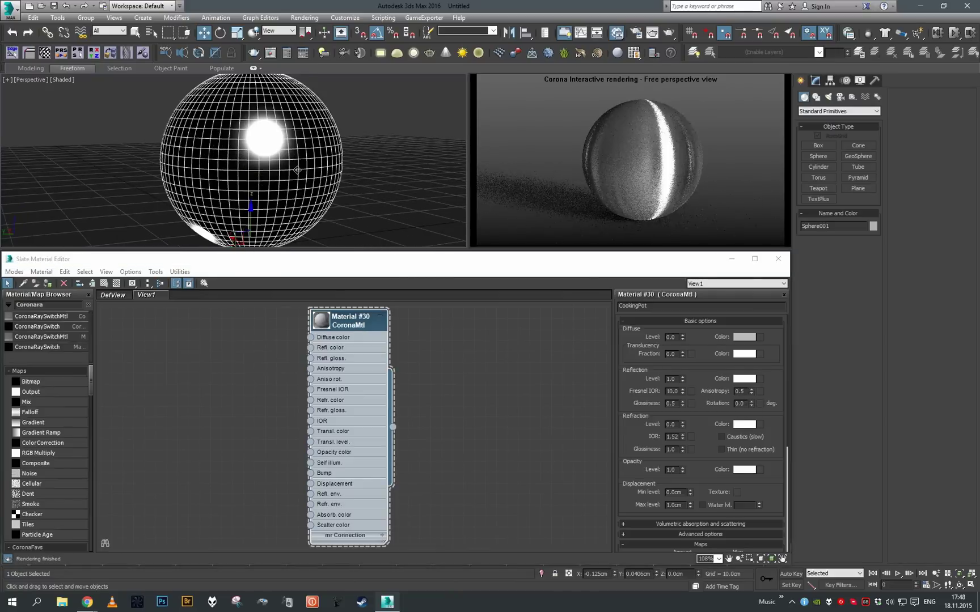
pyautogui.press('e')
pyautogui.moveTo(236, 209)
pyautogui.mouseDown()
pyautogui.moveTo(264, 213)
pyautogui.moveTo(216, 211)
pyautogui.moveTo(246, 202)
pyautogui.moveTo(235, 207)
pyautogui.mouseUp()
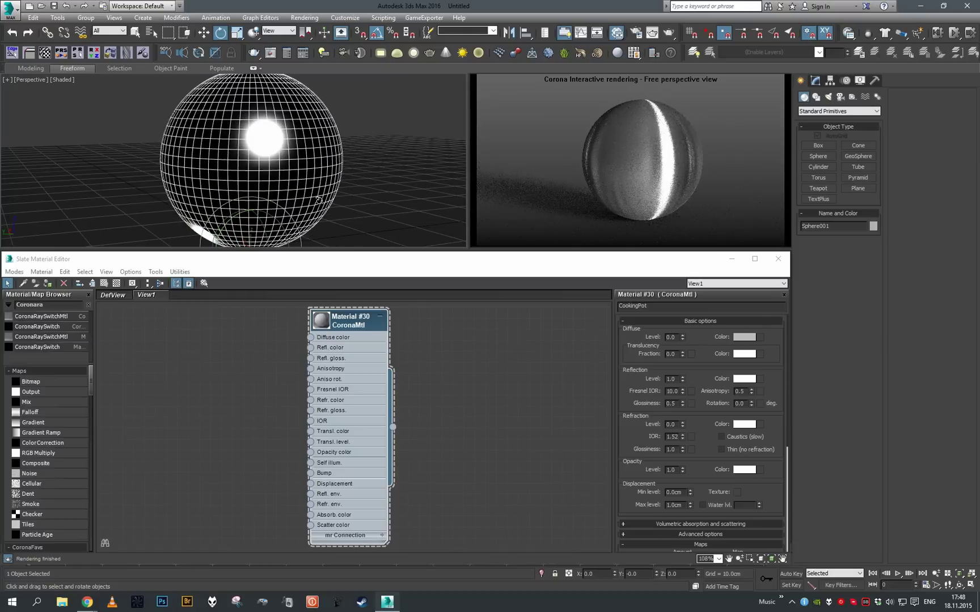
# - Create a teapot with a radius of about 18.5 cm beside the sphere, using 16 segments
pyautogui.scroll(-2, 314, 192)
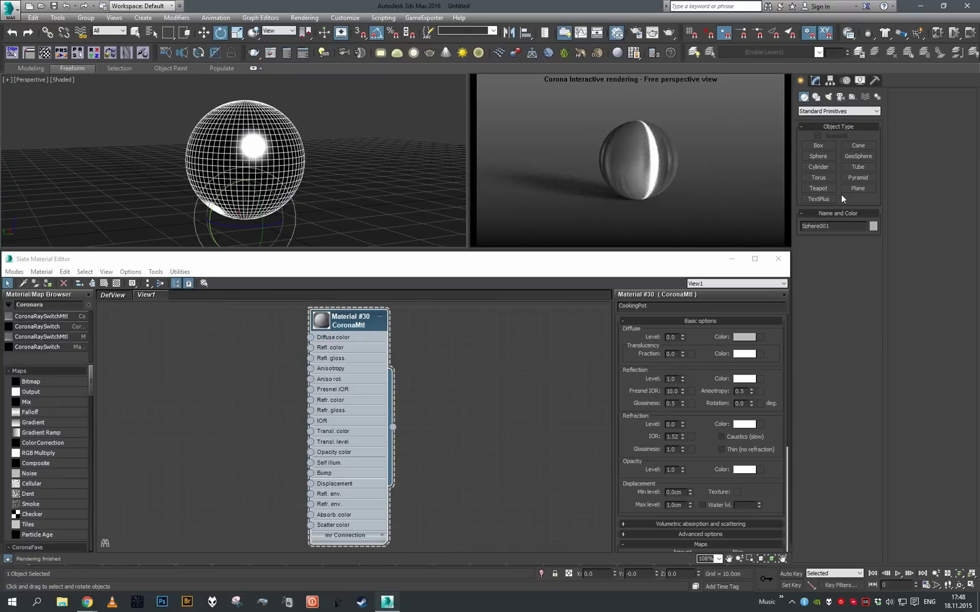
pyautogui.click(817, 188)
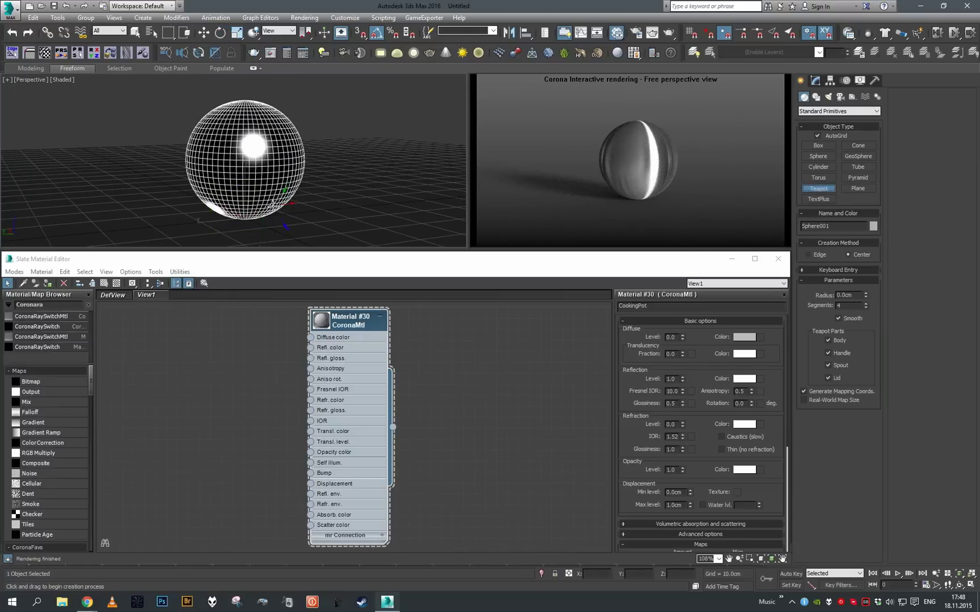
pyautogui.moveTo(354, 203); pyautogui.dragTo(373, 217)
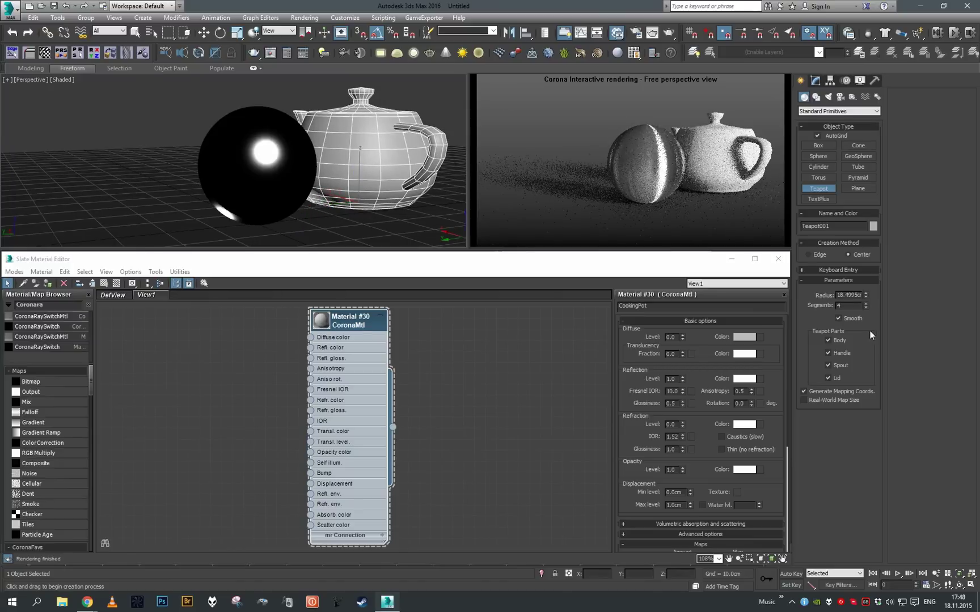
pyautogui.click(858, 307)
pyautogui.press('Return')
pyautogui.press('e')
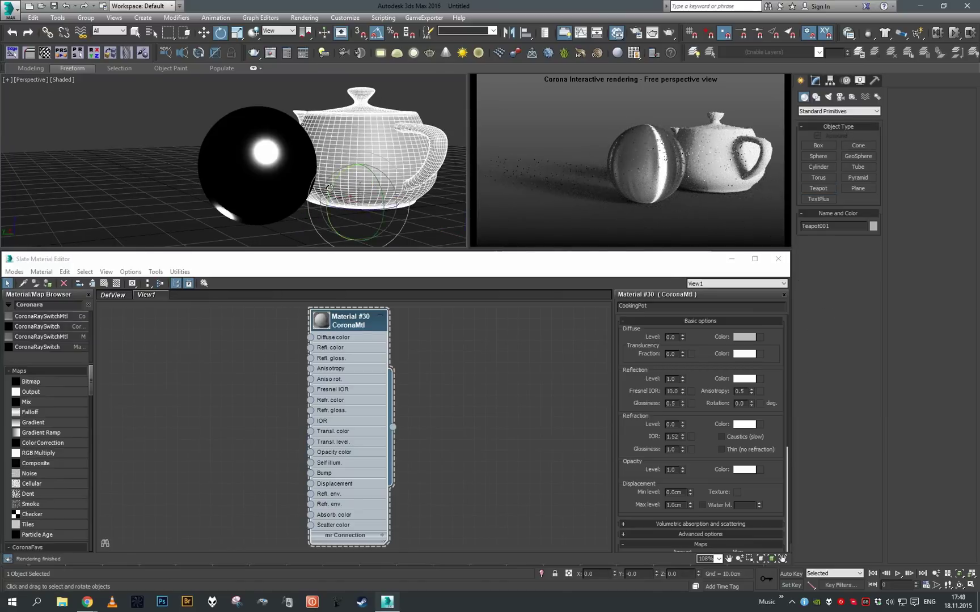
# - Delete the sphere and assign the Material #30 CoronaMtl to the teapot
pyautogui.click(277, 170)
pyautogui.press('Delete')
pyautogui.click(379, 173)
pyautogui.moveTo(380, 173); pyautogui.dragTo(360, 182, button='middle')
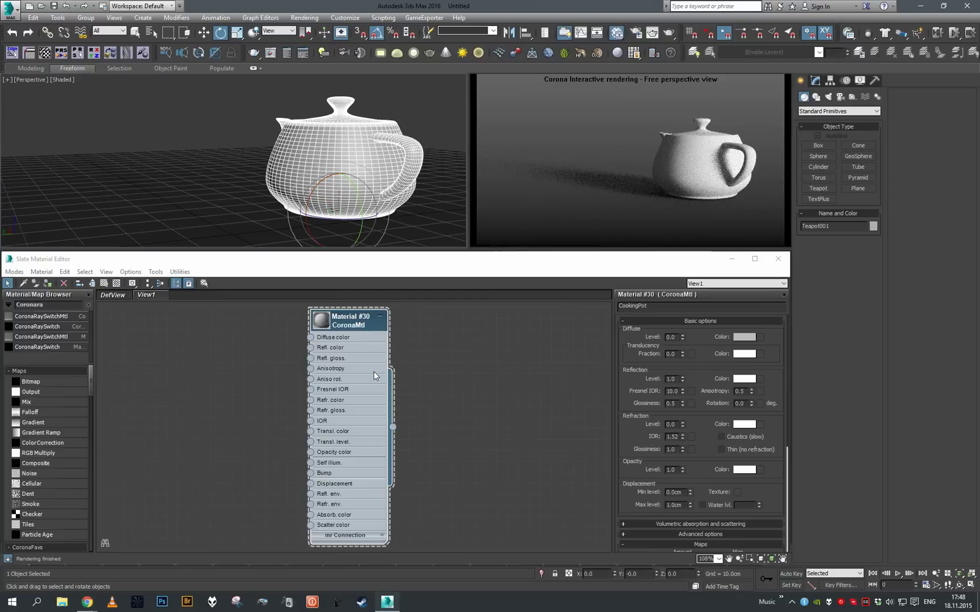
pyautogui.moveTo(359, 182); pyautogui.dragTo(425, 207)
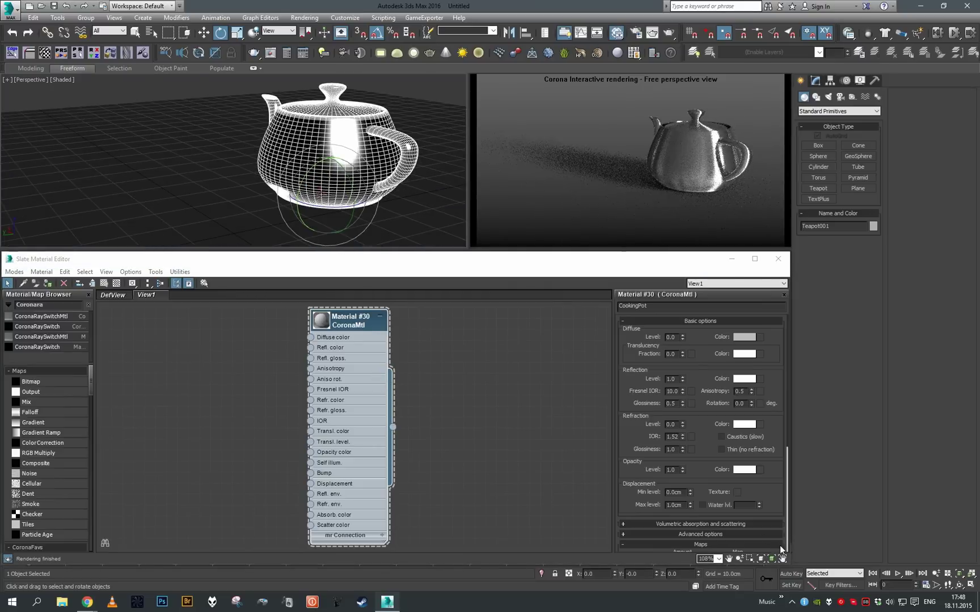
# - Move the teapot to the world origin by resetting its X and Y positions to 0
pyautogui.moveTo(336, 191)
pyautogui.keyDown('alt'); pyautogui.mouseDown(button='middle')
pyautogui.moveTo(367, 181)
pyautogui.moveTo(373, 166)
pyautogui.moveTo(295, 169)
pyautogui.moveTo(328, 184)
pyautogui.mouseUp(button='middle'); pyautogui.keyUp('alt')
pyautogui.press('w')
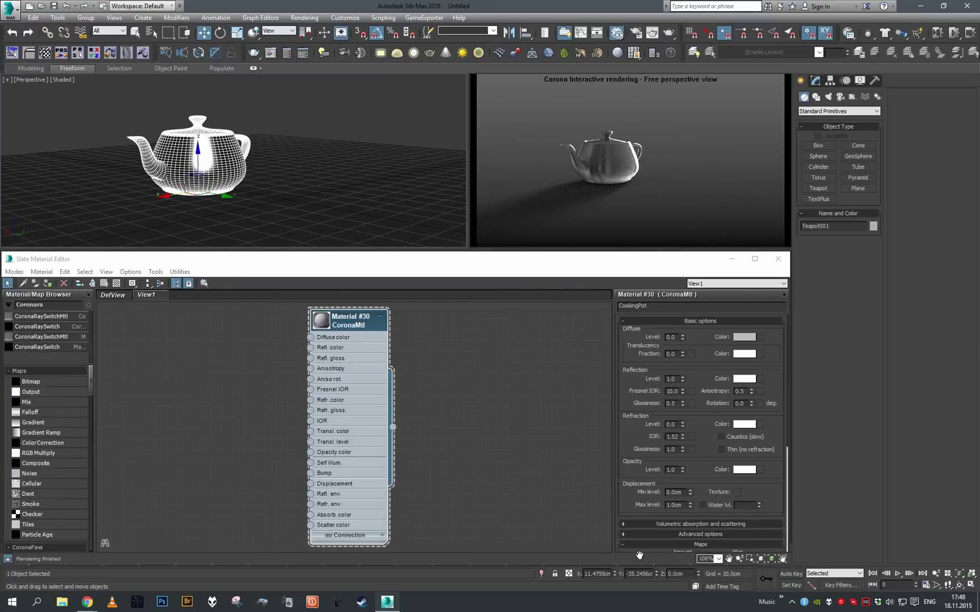
pyautogui.rightClick(615, 574)
pyautogui.rightClick(657, 575)
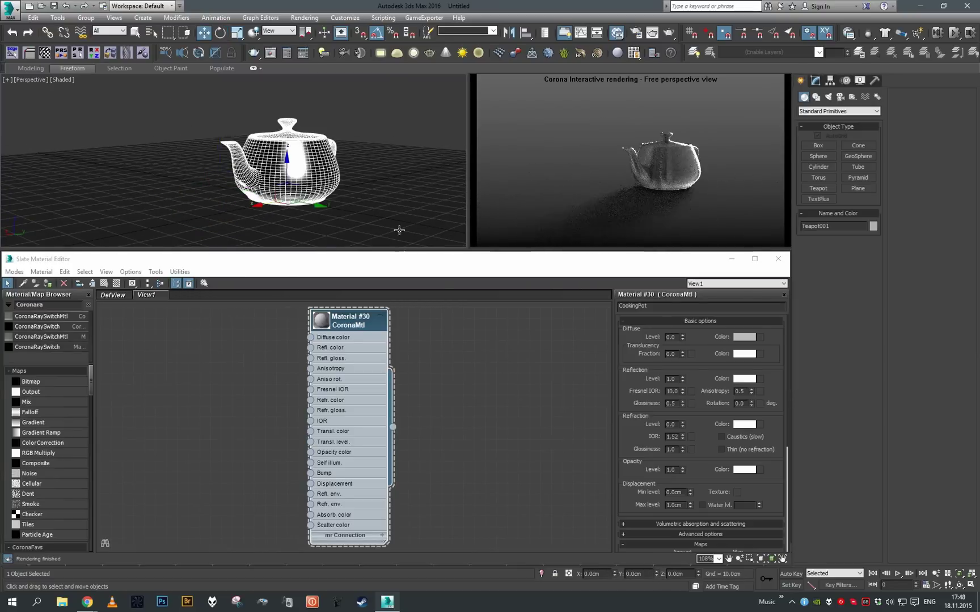
# - Try rotating the teapot and examine its anisotropic highlight from another angle
pyautogui.scroll(5, 398, 227)
pyautogui.scroll(-5, 282, 182)
pyautogui.scroll(3, 282, 189)
pyautogui.press('e')
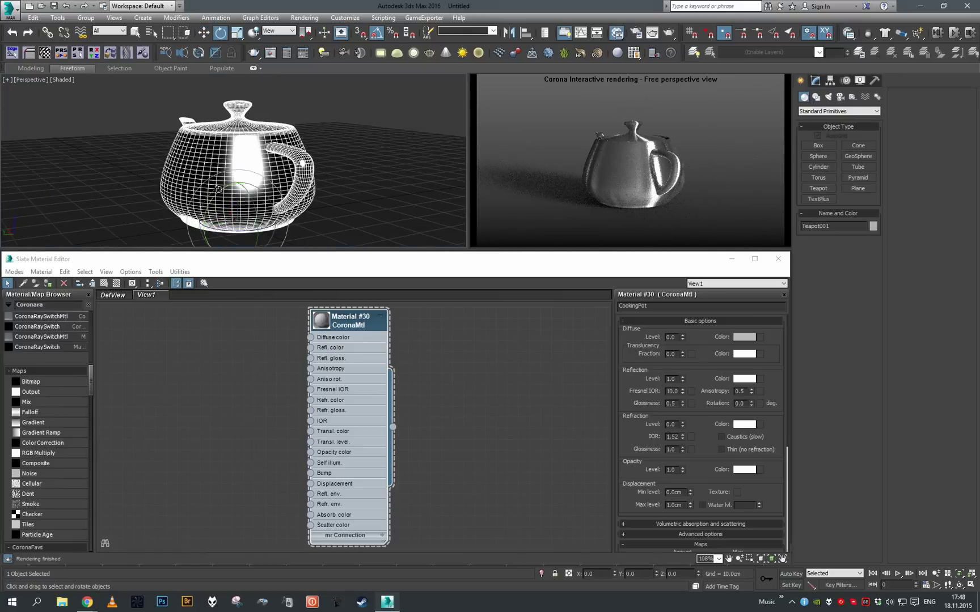
pyautogui.moveTo(243, 224); pyautogui.dragTo(219, 195)
pyautogui.keyDown('alt'); pyautogui.moveTo(355, 180); pyautogui.dragTo(377, 170, button='middle'); pyautogui.keyUp('alt')
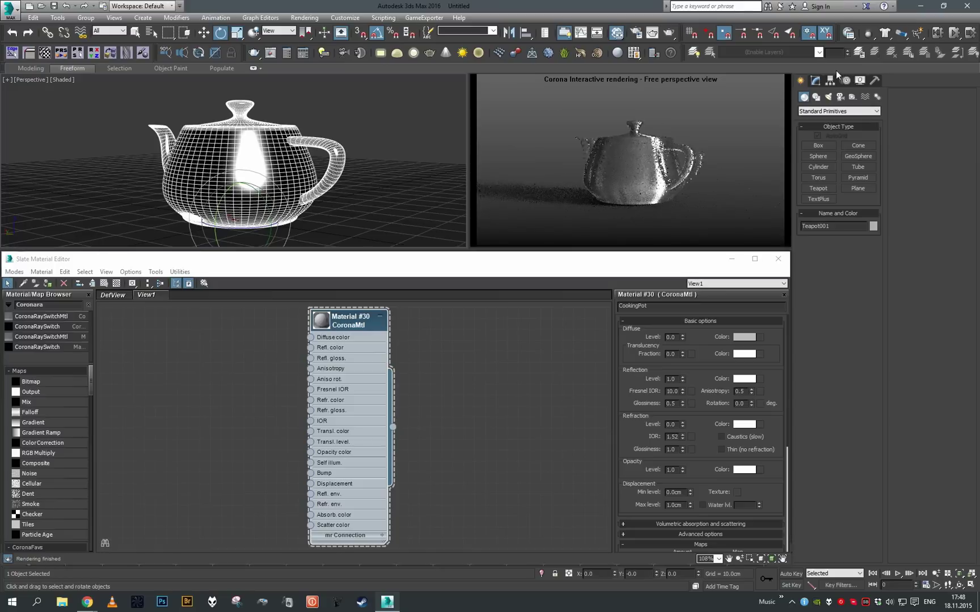
# - Add an Edit Poly modifier to the teapot and select all its polygons at element level
pyautogui.click(817, 82)
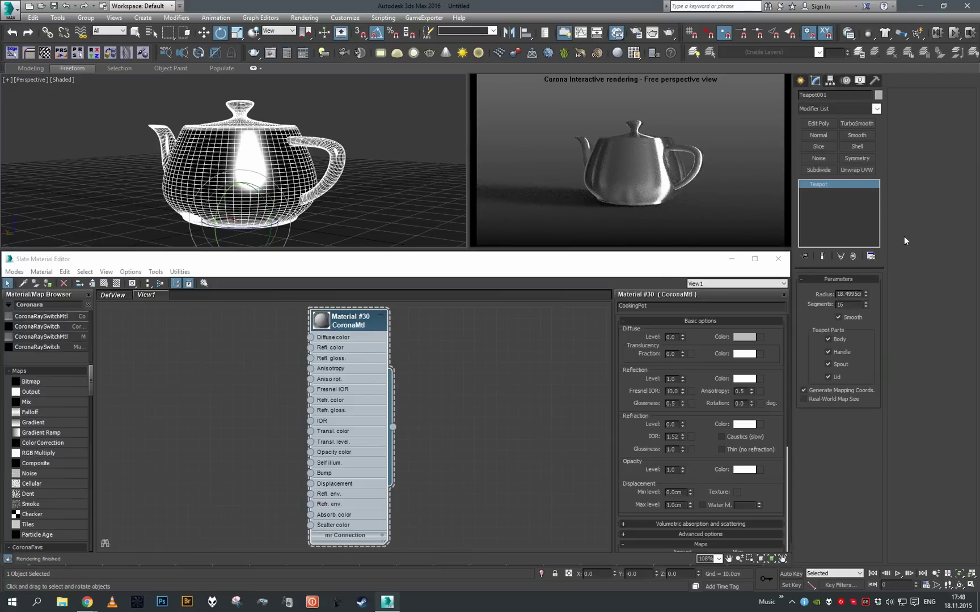
pyautogui.click(826, 123)
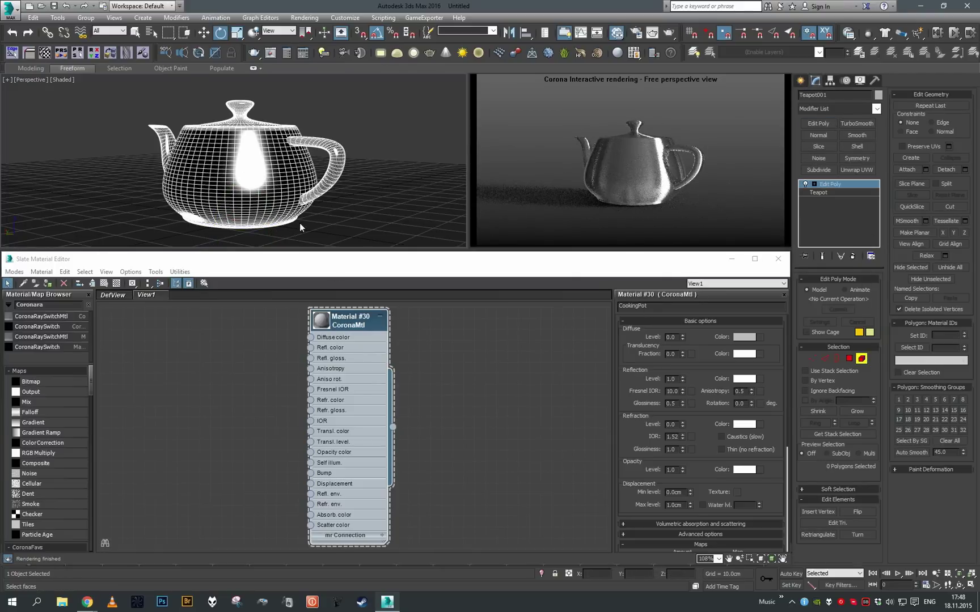
pyautogui.hotkey('ctrl', 'a')
pyautogui.keyDown('alt'); pyautogui.moveTo(300, 227); pyautogui.dragTo(195, 161, button='middle'); pyautogui.keyUp('alt')
pyautogui.moveTo(207, 163); pyautogui.dragTo(230, 153)
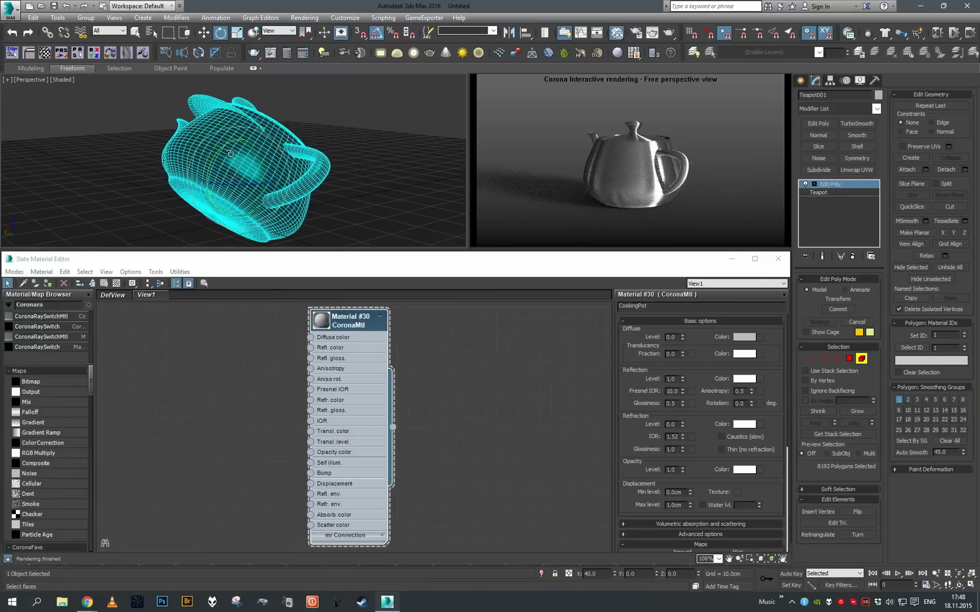
pyautogui.hotkey('ctrl', 'z')
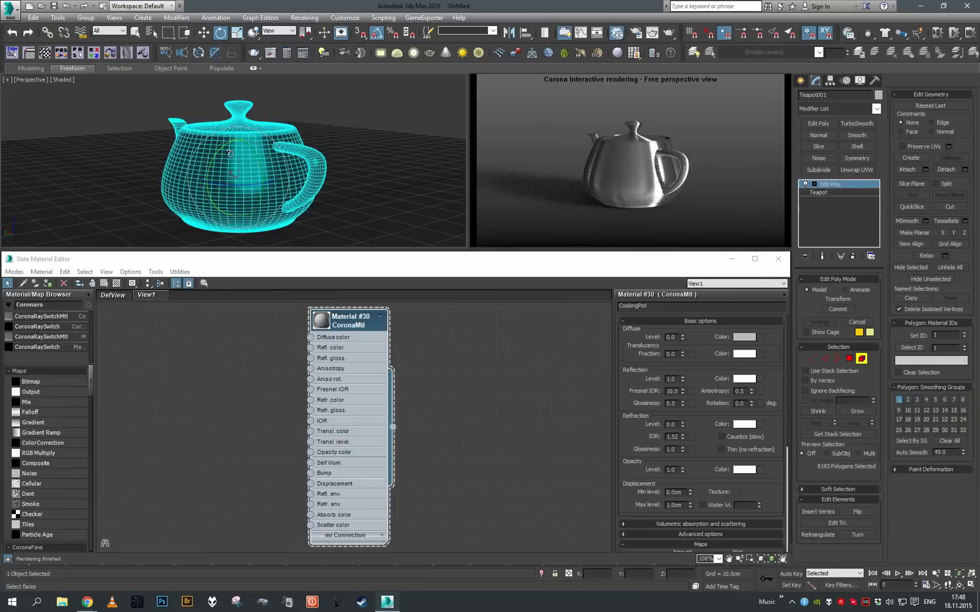
# - Rotate the selected polygons so the teapot lies on its side, and leave the element level
pyautogui.moveTo(208, 134); pyautogui.dragTo(279, 119)
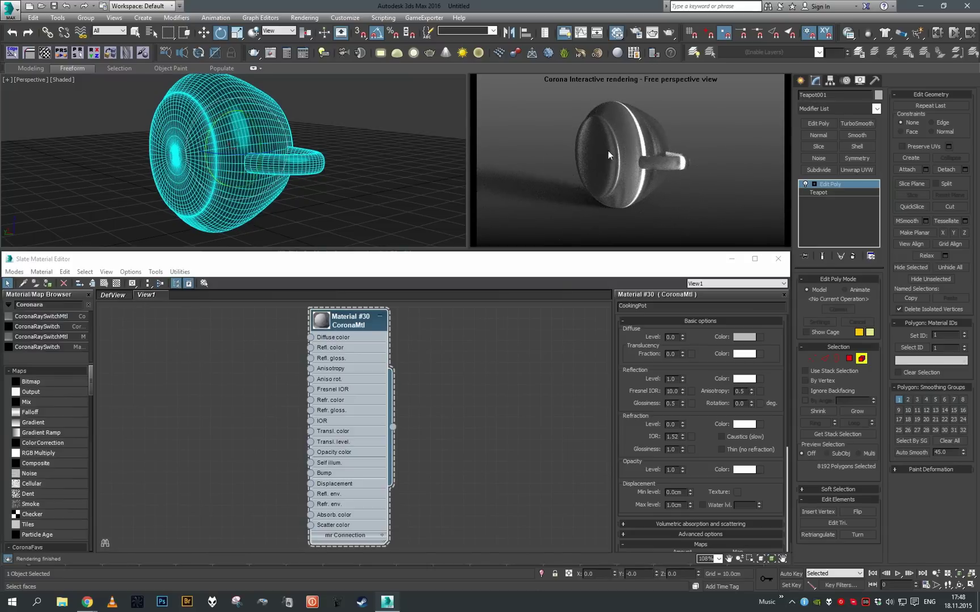
pyautogui.keyDown('alt'); pyautogui.moveTo(355, 163); pyautogui.dragTo(323, 167, button='middle'); pyautogui.keyUp('alt')
pyautogui.press('5')
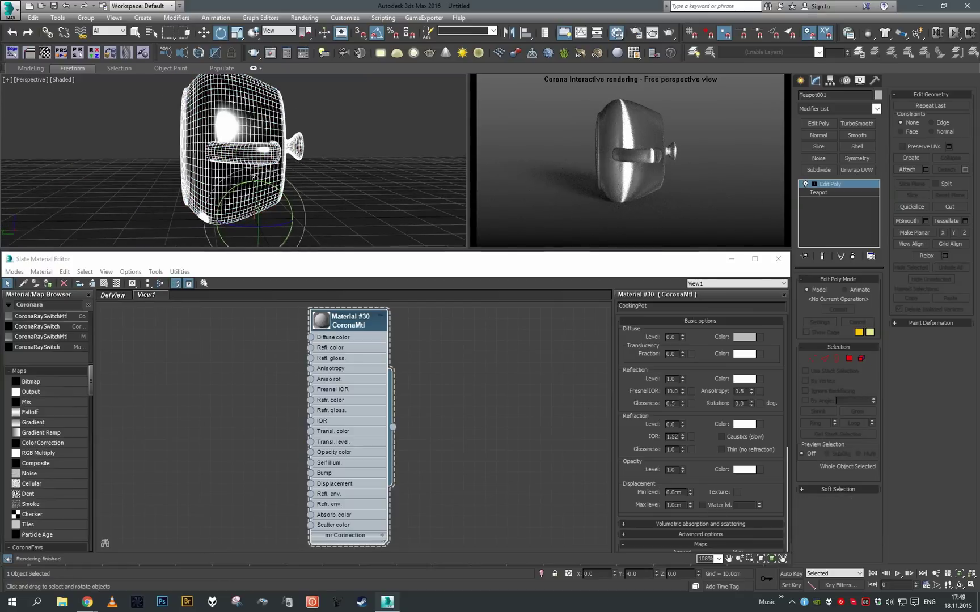
# - Rotate the whole teapot object back upright and view its highlight from the side
pyautogui.moveTo(273, 183); pyautogui.dragTo(343, 142)
pyautogui.press('w')
pyautogui.keyDown('alt'); pyautogui.moveTo(344, 142); pyautogui.dragTo(379, 158, button='middle'); pyautogui.keyUp('alt')
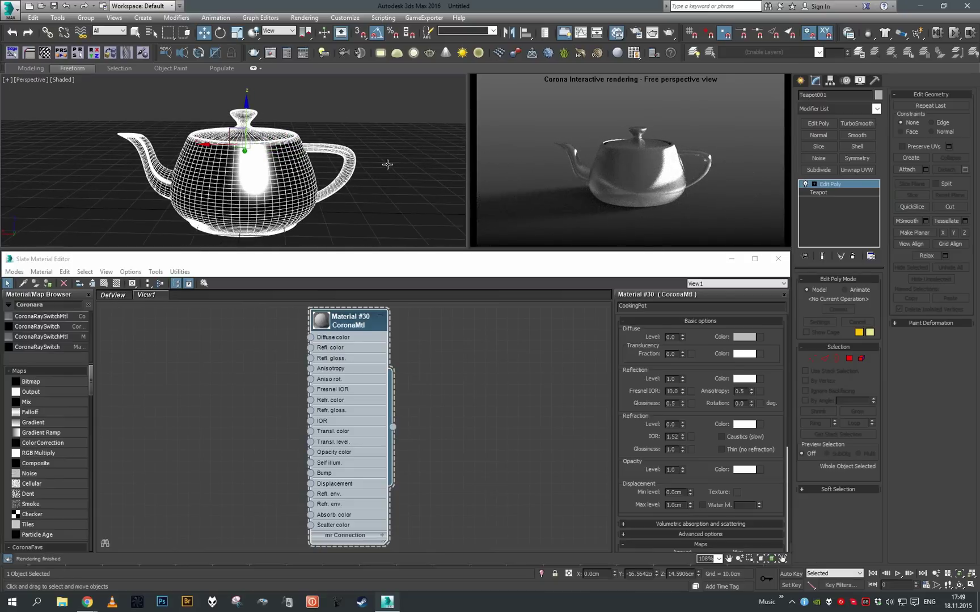
# - Delete the teapot and unhide the cooking pot model
pyautogui.keyDown('alt'); pyautogui.moveTo(404, 147); pyautogui.dragTo(331, 156, button='middle'); pyautogui.keyUp('alt')
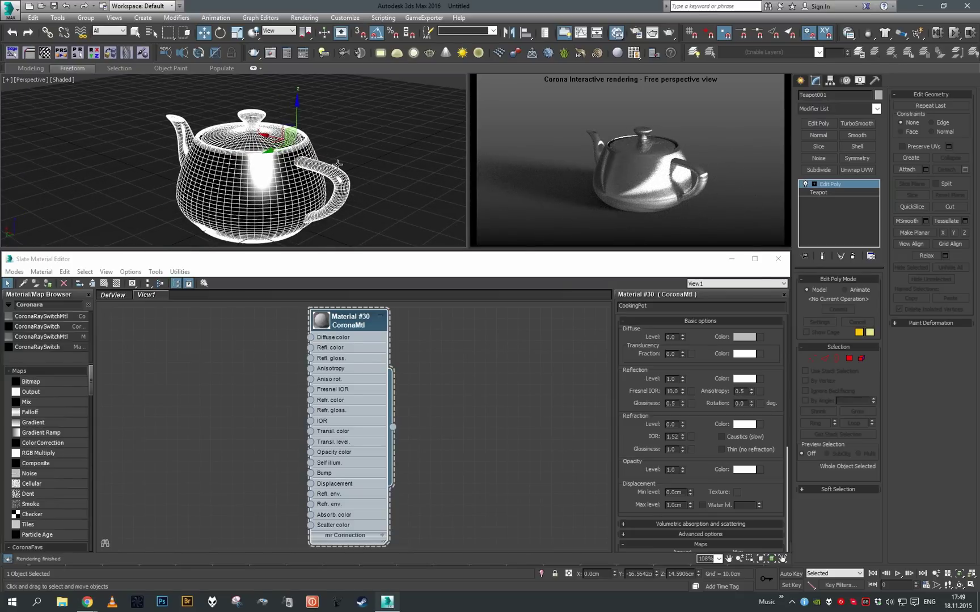
pyautogui.keyDown('alt'); pyautogui.moveTo(332, 169); pyautogui.dragTo(340, 160, button='middle'); pyautogui.keyUp('alt')
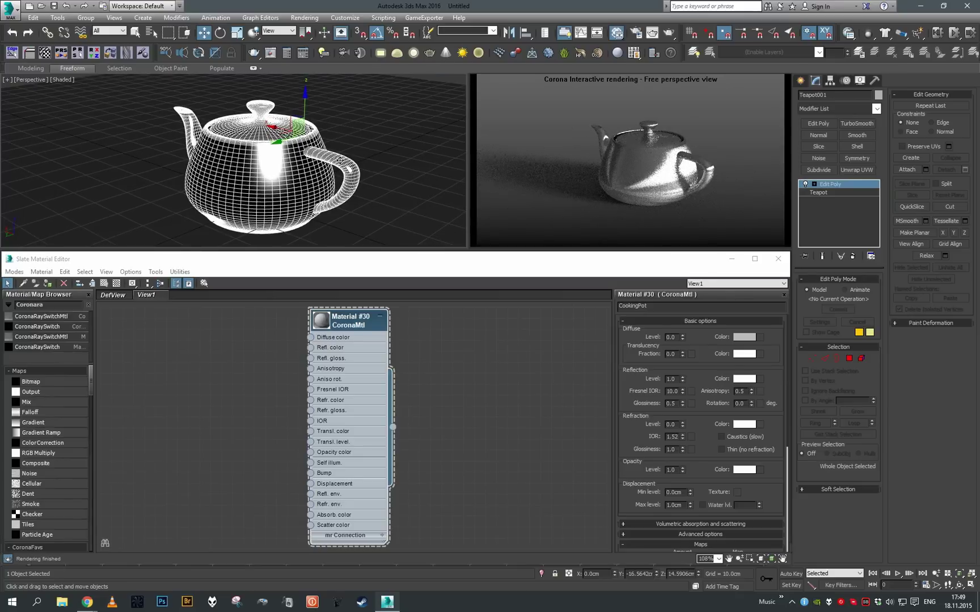
pyautogui.press('Delete')
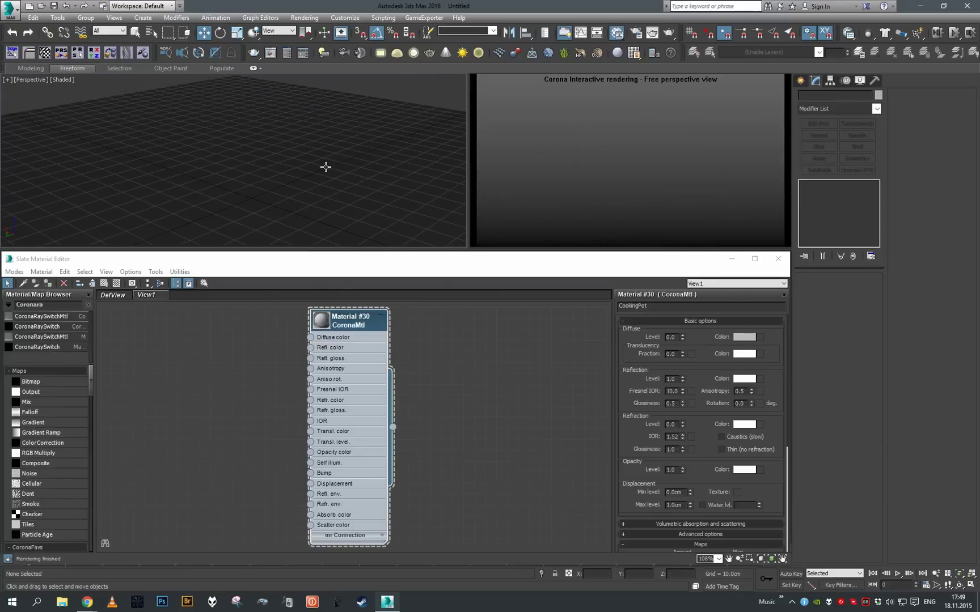
pyautogui.press('5')
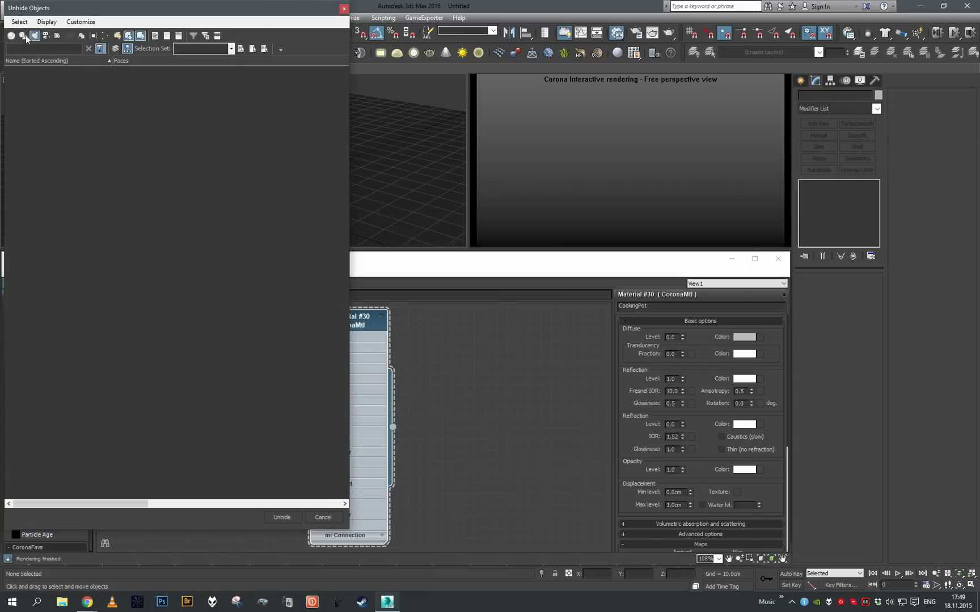
pyautogui.doubleClick(59, 70)
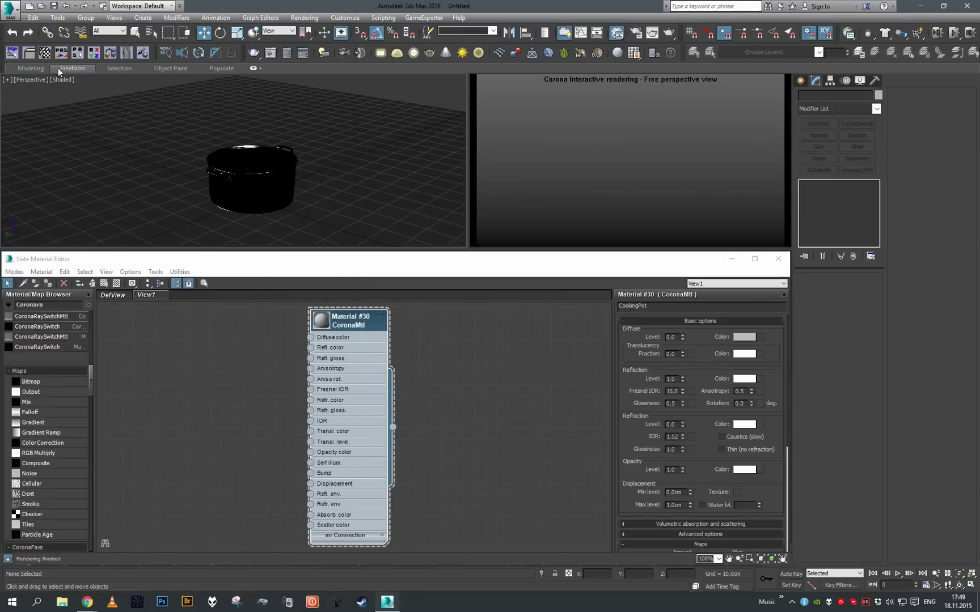
# - Select the cooking pot, frame it in the viewport and examine its anisotropic highlights from the side, close up and above
pyautogui.click(271, 177)
pyautogui.press('z')
pyautogui.moveTo(328, 180)
pyautogui.keyDown('alt'); pyautogui.mouseDown(button='middle')
pyautogui.moveTo(309, 193)
pyautogui.moveTo(313, 213)
pyautogui.moveTo(328, 192)
pyautogui.mouseUp(button='middle'); pyautogui.keyUp('alt')
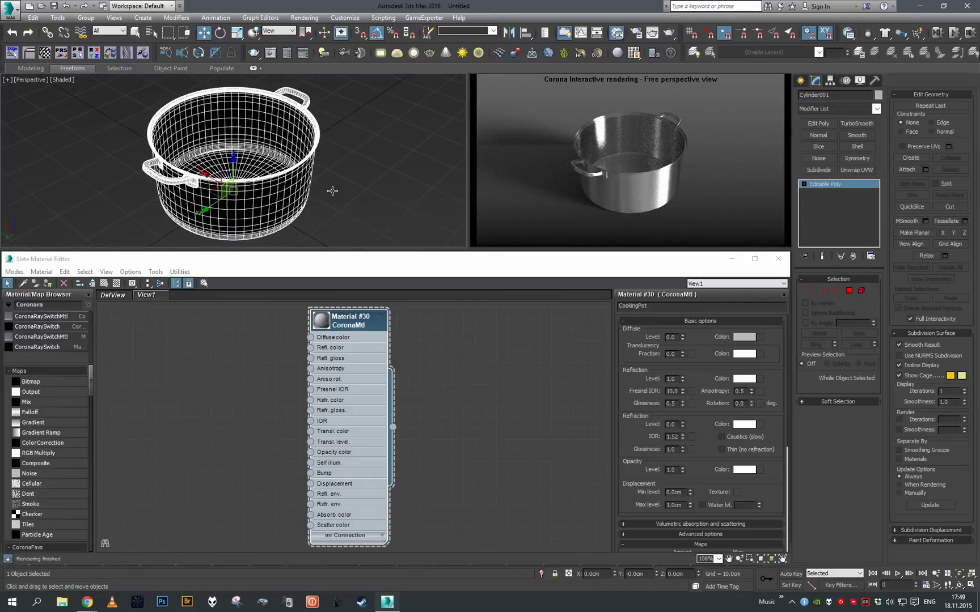
pyautogui.keyDown('alt'); pyautogui.moveTo(341, 206); pyautogui.dragTo(305, 177, button='middle'); pyautogui.keyUp('alt')
pyautogui.scroll(2, 328, 203)
pyautogui.scroll(-3, 303, 175)
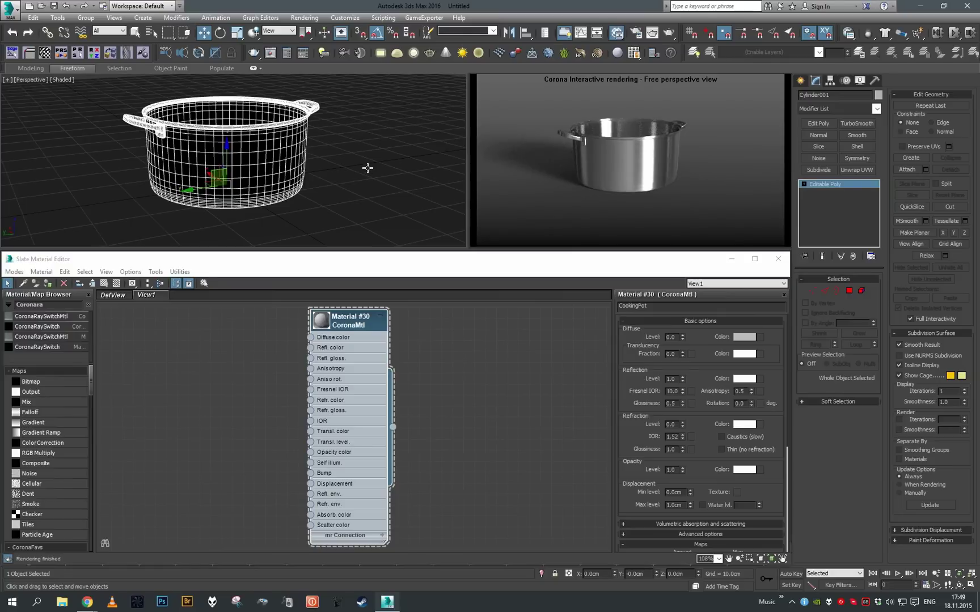
pyautogui.scroll(3, 367, 168)
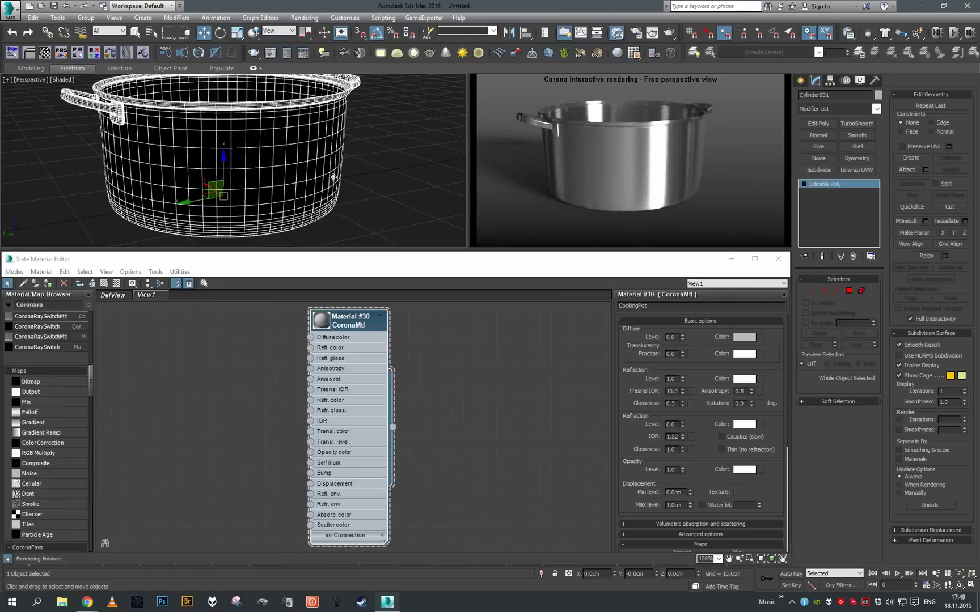
pyautogui.scroll(-3, 334, 177)
pyautogui.keyDown('alt'); pyautogui.moveTo(332, 175); pyautogui.dragTo(288, 188, button='middle'); pyautogui.keyUp('alt')
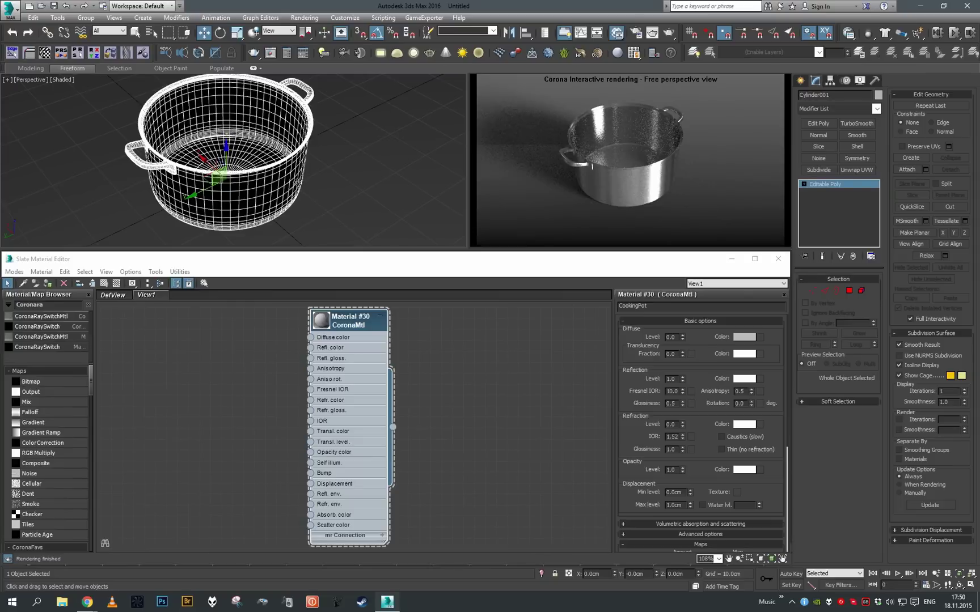
# - Clear the material browser's search filter and add a second CoronaMtl node beside the existing one
pyautogui.moveTo(219, 318); pyautogui.dragTo(258, 349, button='middle')
pyautogui.scroll(-1, 256, 349)
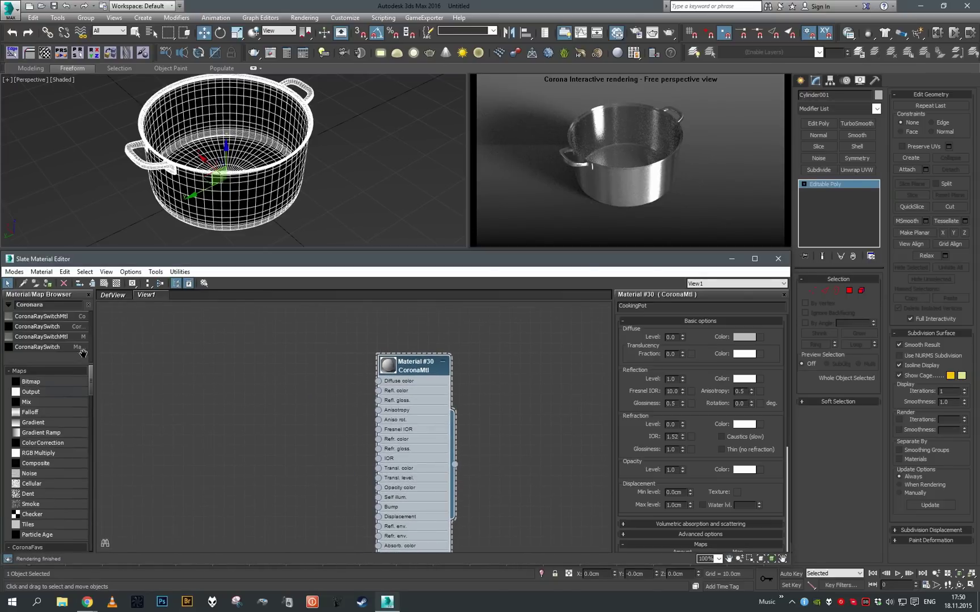
pyautogui.click(89, 305)
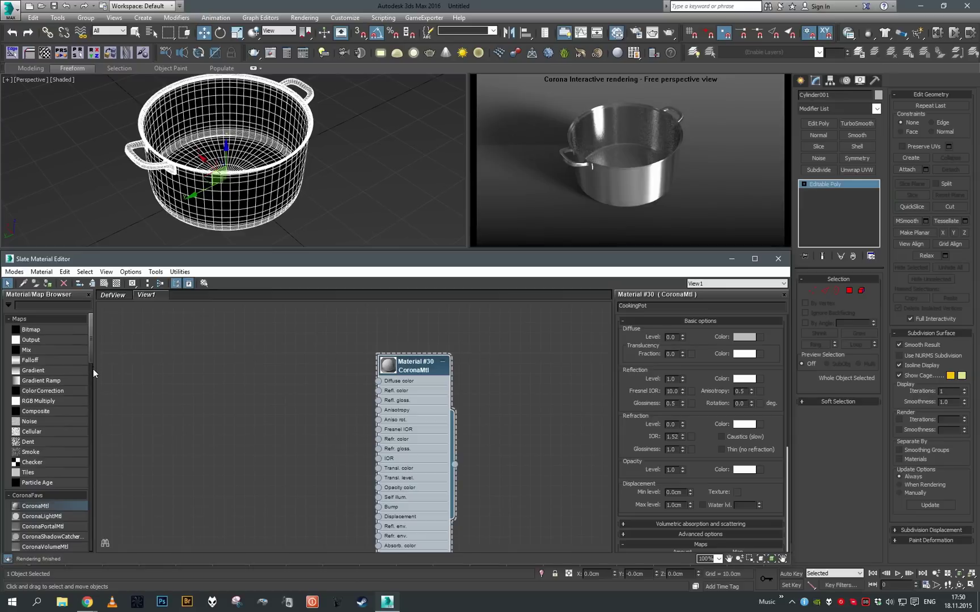
pyautogui.moveTo(223, 375); pyautogui.dragTo(223, 377)
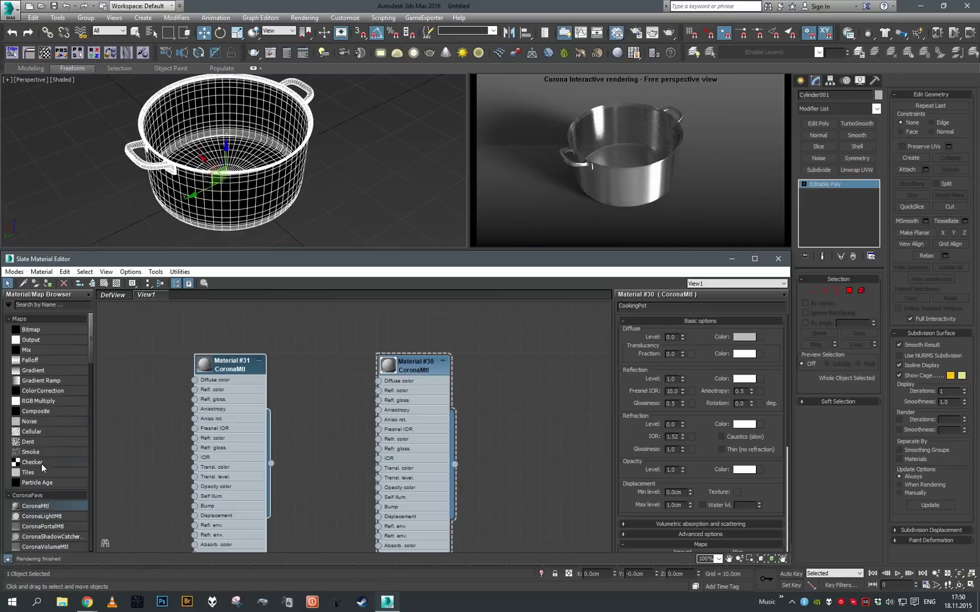
# - Add a Checker map node and assign the new CoronaMtl to the cooking pot
pyautogui.moveTo(42, 464); pyautogui.dragTo(141, 416)
pyautogui.click(228, 400)
pyautogui.press('a')
pyautogui.moveTo(226, 425); pyautogui.dragTo(295, 414)
pyautogui.scroll(1, 295, 414)
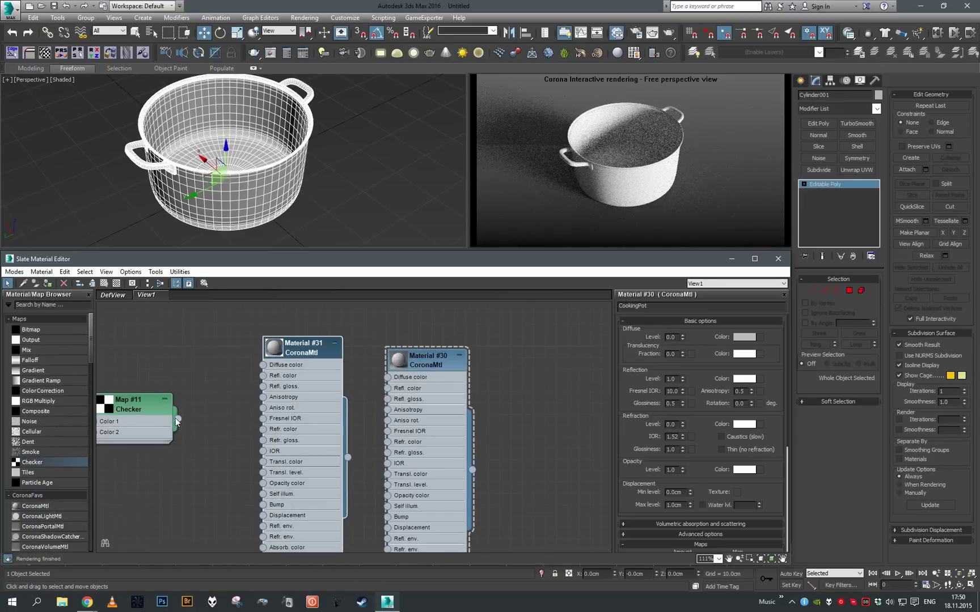
# - Connect the Checker map to the material's Diffuse color and set its U and V tiling to 20
pyautogui.moveTo(266, 368); pyautogui.dragTo(264, 365)
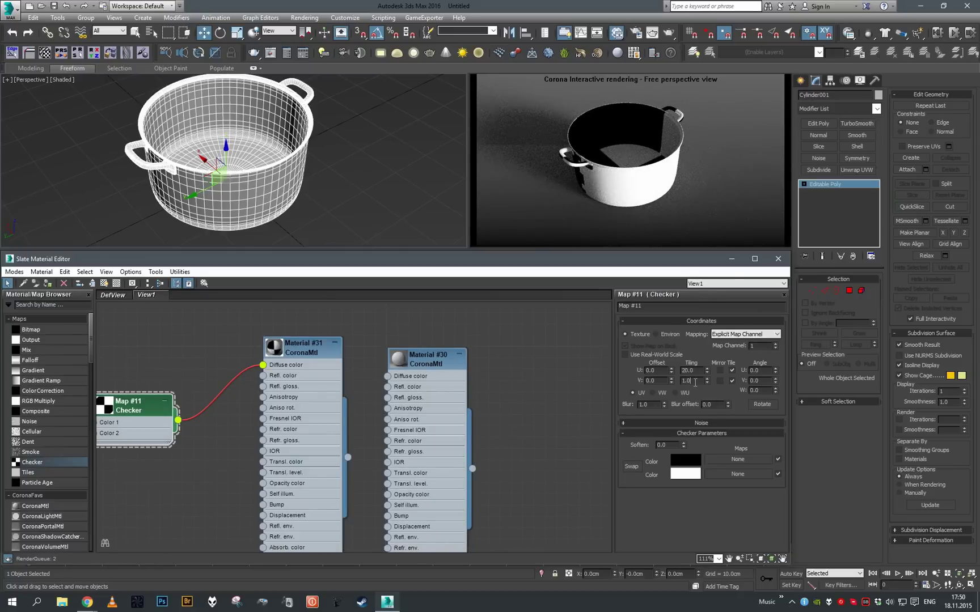
pyautogui.write('20')
pyautogui.press('Return')
# - Examine the checker pattern on the pot's walls, handles and inner bottom to see how the UVs are laid out
pyautogui.moveTo(346, 153)
pyautogui.keyDown('alt'); pyautogui.mouseDown(button='middle')
pyautogui.moveTo(352, 193)
pyautogui.moveTo(361, 142)
pyautogui.moveTo(388, 133)
pyautogui.moveTo(361, 149)
pyautogui.moveTo(349, 189)
pyautogui.moveTo(319, 132)
pyautogui.moveTo(376, 112)
pyautogui.moveTo(355, 120)
pyautogui.moveTo(326, 189)
pyautogui.moveTo(334, 139)
pyautogui.mouseUp(button='middle'); pyautogui.keyUp('alt')
pyautogui.scroll(-3, 327, 189)
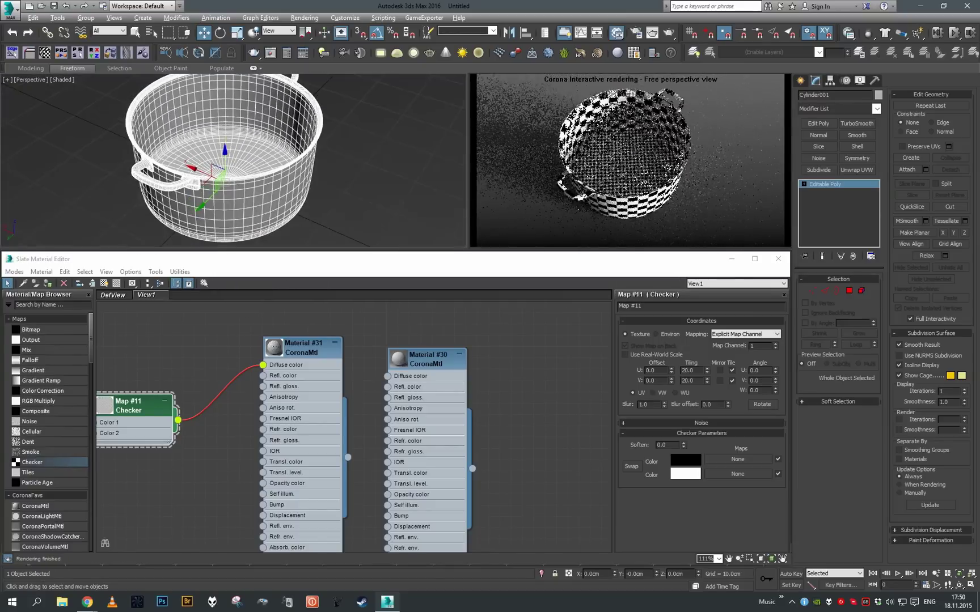
pyautogui.keyDown('alt'); pyautogui.moveTo(361, 175); pyautogui.dragTo(340, 154, button='middle'); pyautogui.keyUp('alt')
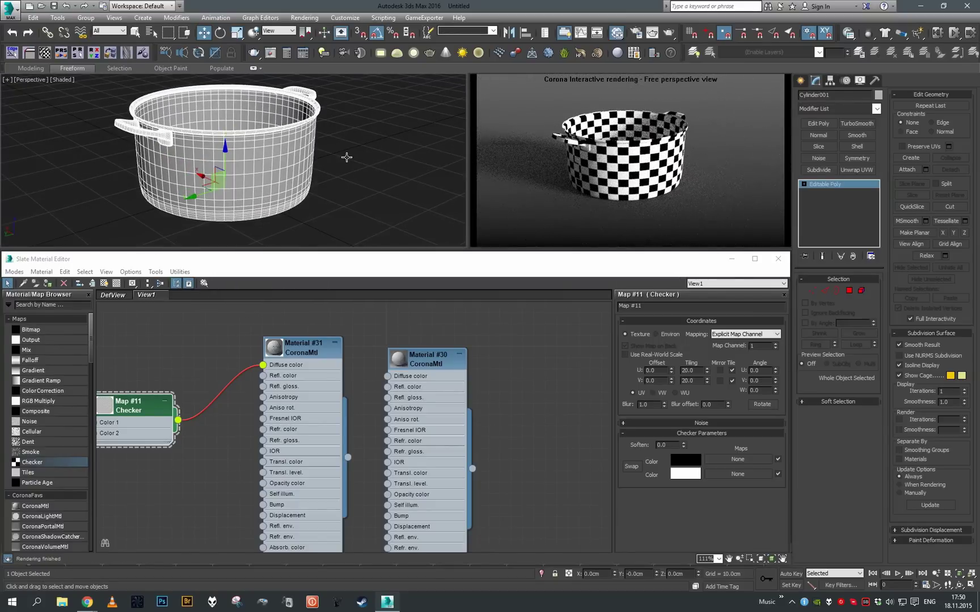
pyautogui.moveTo(340, 189); pyautogui.dragTo(376, 198, button='middle')
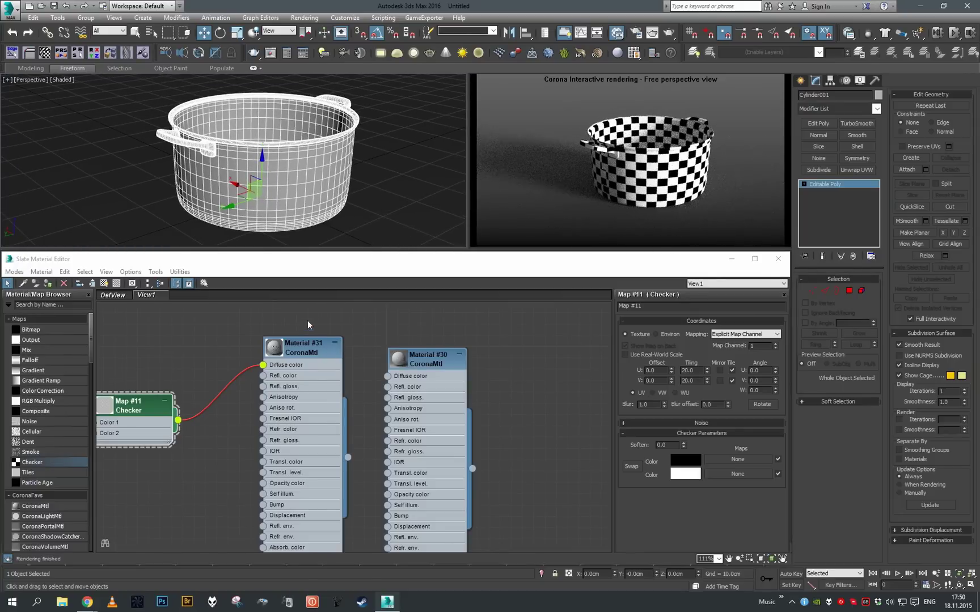
pyautogui.keyDown('alt'); pyautogui.moveTo(390, 154); pyautogui.dragTo(368, 170, button='middle'); pyautogui.keyUp('alt')
pyautogui.scroll(4, 370, 154)
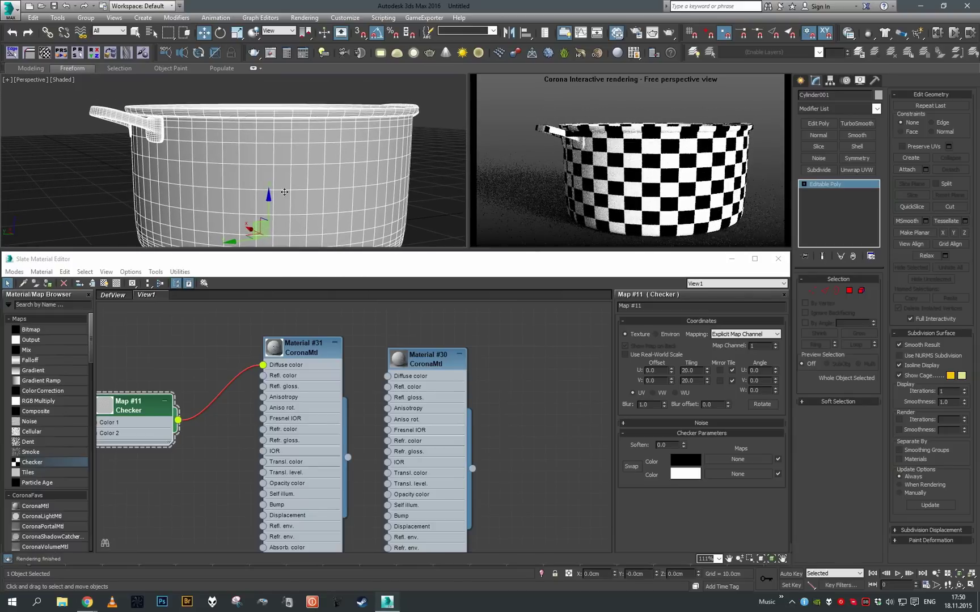
pyautogui.keyDown('alt'); pyautogui.moveTo(285, 191); pyautogui.dragTo(382, 171, button='middle'); pyautogui.keyUp('alt')
pyautogui.keyDown('alt'); pyautogui.moveTo(215, 174); pyautogui.dragTo(142, 172, button='middle'); pyautogui.keyUp('alt')
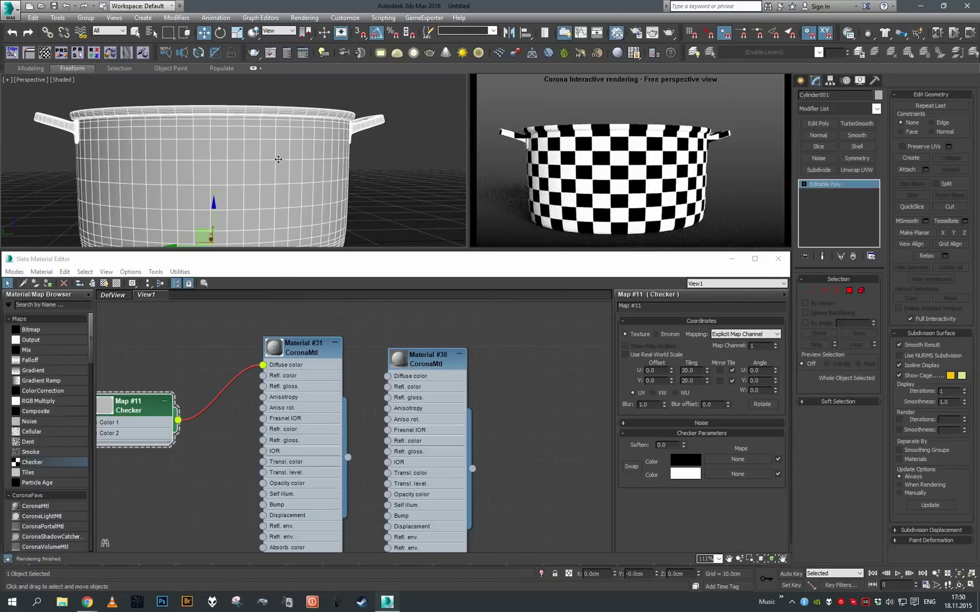
pyautogui.keyDown('alt'); pyautogui.moveTo(292, 227); pyautogui.dragTo(252, 188, button='middle'); pyautogui.keyUp('alt')
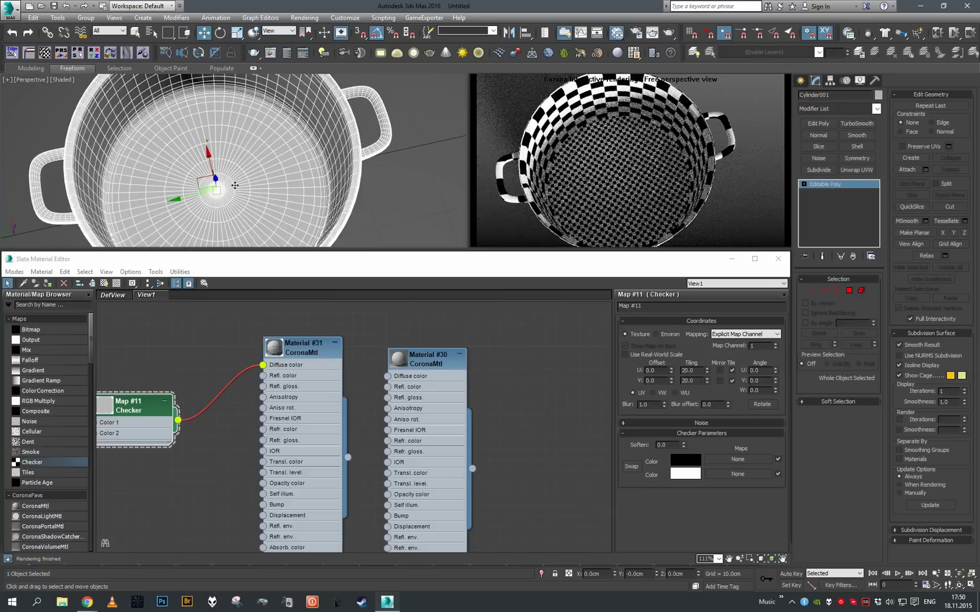
pyautogui.keyDown('alt'); pyautogui.moveTo(292, 222); pyautogui.dragTo(208, 146, button='middle'); pyautogui.keyUp('alt')
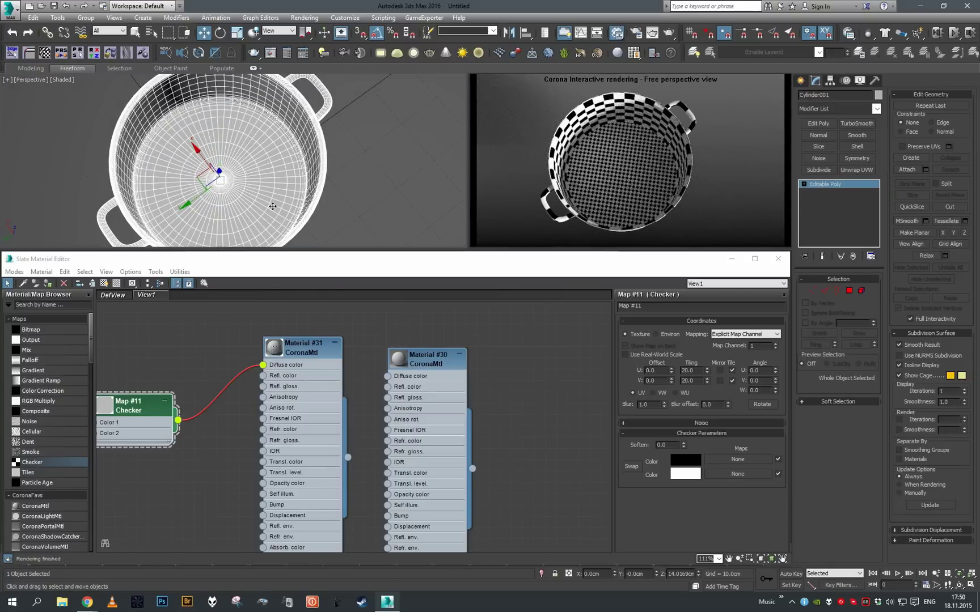
pyautogui.moveTo(273, 207)
pyautogui.keyDown('alt'); pyautogui.mouseDown(button='middle')
pyautogui.moveTo(273, 229)
pyautogui.moveTo(274, 200)
pyautogui.mouseUp(button='middle'); pyautogui.keyUp('alt')
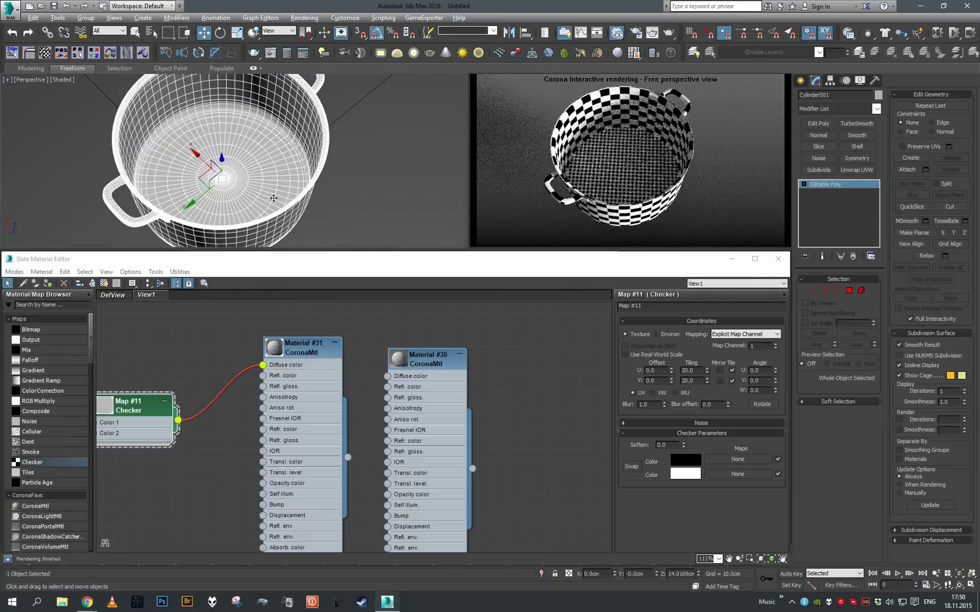
# - Switch the pot to polygon level and select the polygons with material ID 1 to inspect them
pyautogui.click(849, 290)
pyautogui.keyDown('alt'); pyautogui.moveTo(355, 175); pyautogui.dragTo(356, 168, button='middle'); pyautogui.keyUp('alt')
pyautogui.scroll(-4, 357, 167)
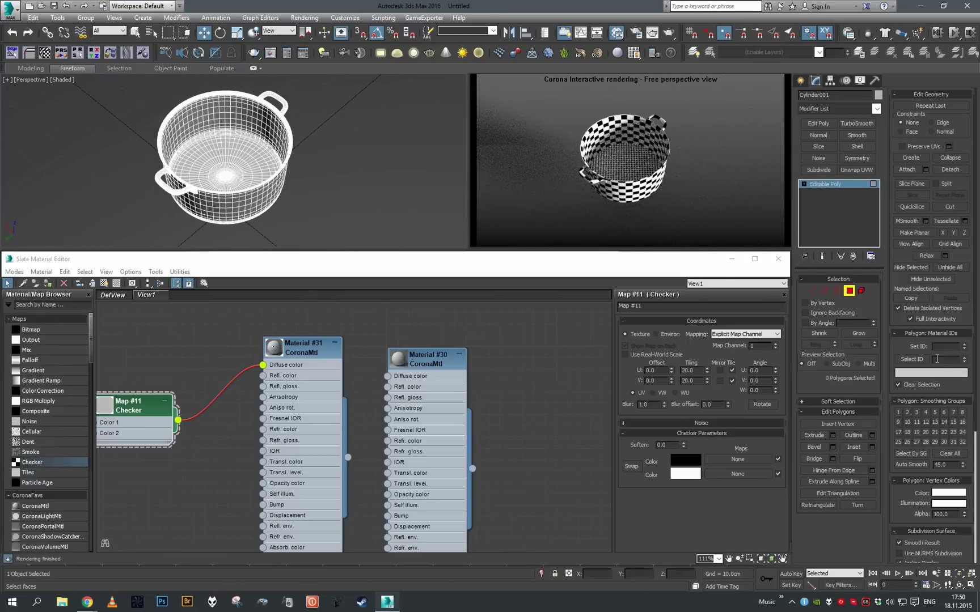
pyautogui.click(913, 359)
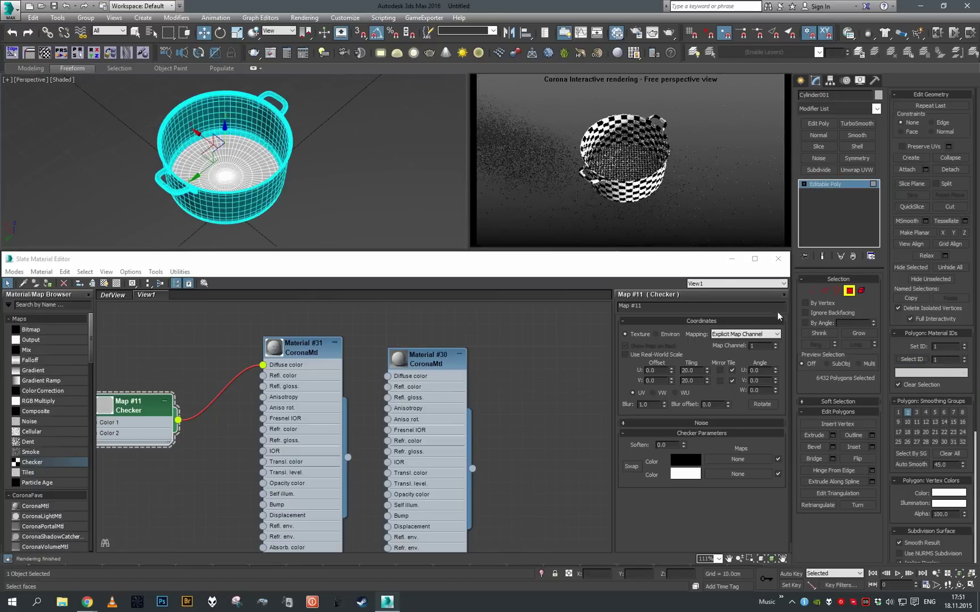
pyautogui.moveTo(350, 171)
pyautogui.keyDown('alt'); pyautogui.mouseDown(button='middle')
pyautogui.moveTo(337, 198)
pyautogui.moveTo(347, 143)
pyautogui.moveTo(345, 151)
pyautogui.mouseUp(button='middle'); pyautogui.keyUp('alt')
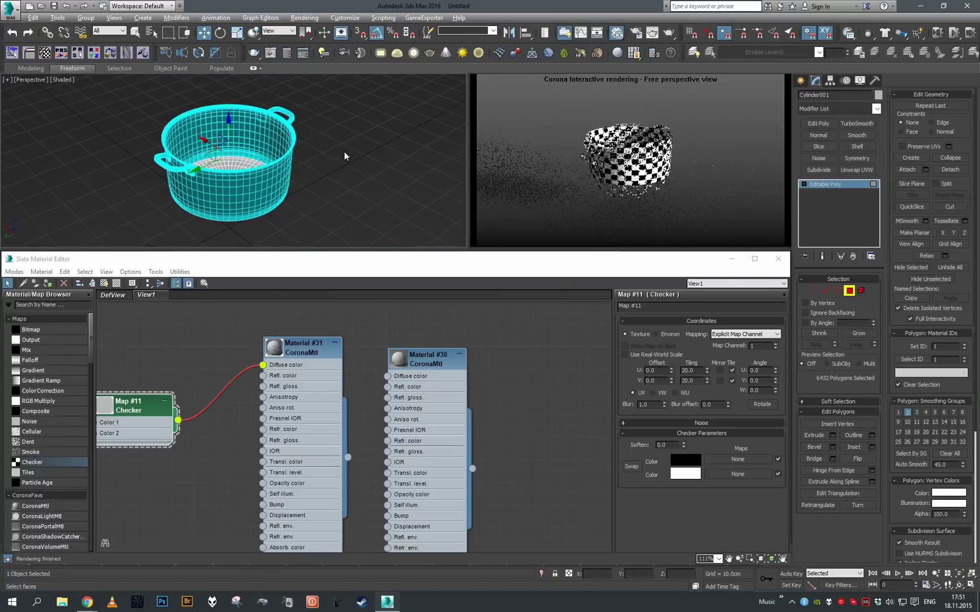
# - Select the polygons with material ID 2, inspect them from above and leave the polygon level
pyautogui.write('2')
pyautogui.press('Return')
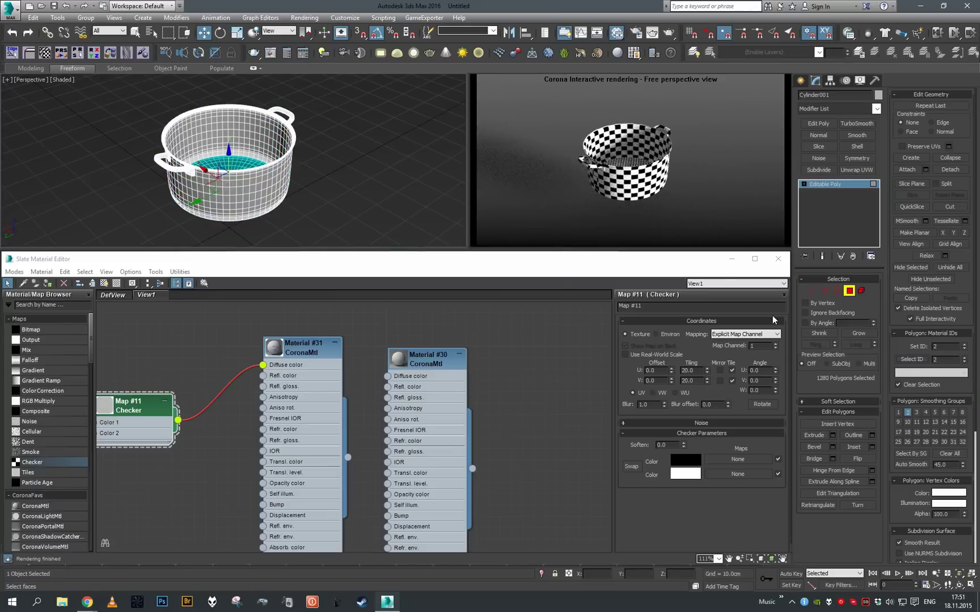
pyautogui.moveTo(343, 151)
pyautogui.keyDown('alt'); pyautogui.mouseDown(button='middle')
pyautogui.moveTo(335, 217)
pyautogui.moveTo(343, 99)
pyautogui.moveTo(345, 163)
pyautogui.moveTo(336, 97)
pyautogui.moveTo(329, 142)
pyautogui.moveTo(344, 169)
pyautogui.mouseUp(button='middle'); pyautogui.keyUp('alt')
pyautogui.scroll(3, 332, 144)
pyautogui.scroll(-3, 344, 169)
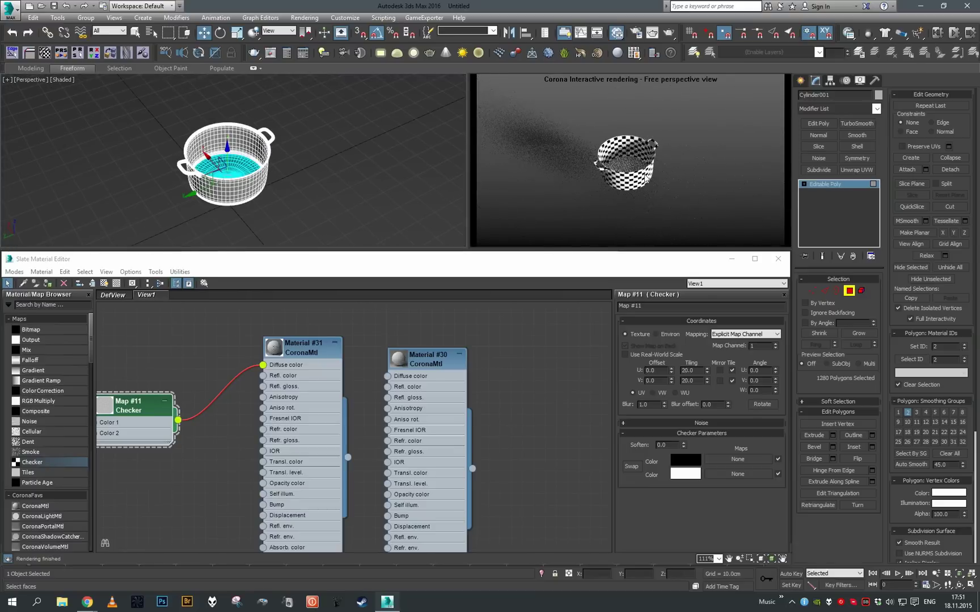
pyautogui.click(815, 185)
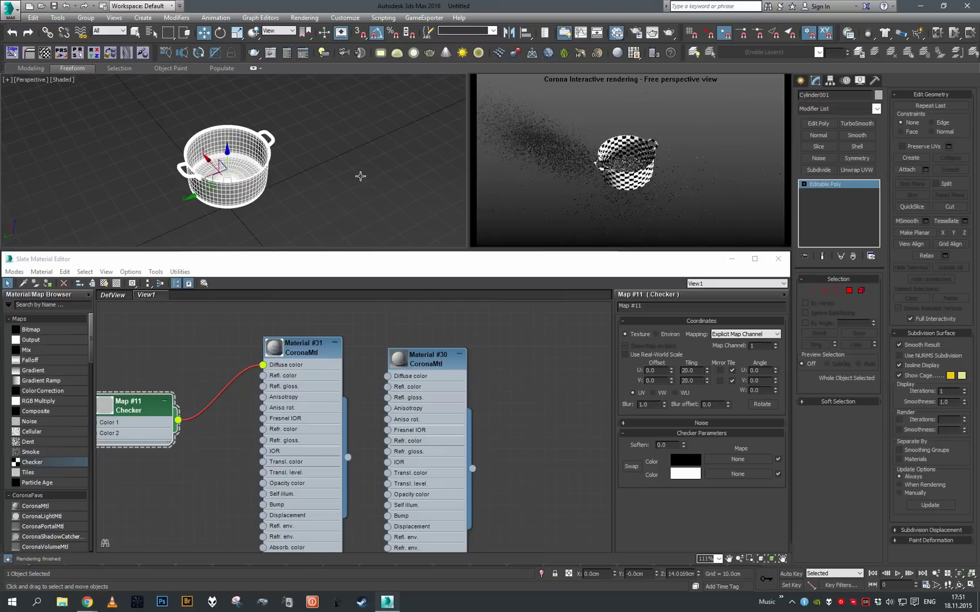
pyautogui.scroll(5, 363, 202)
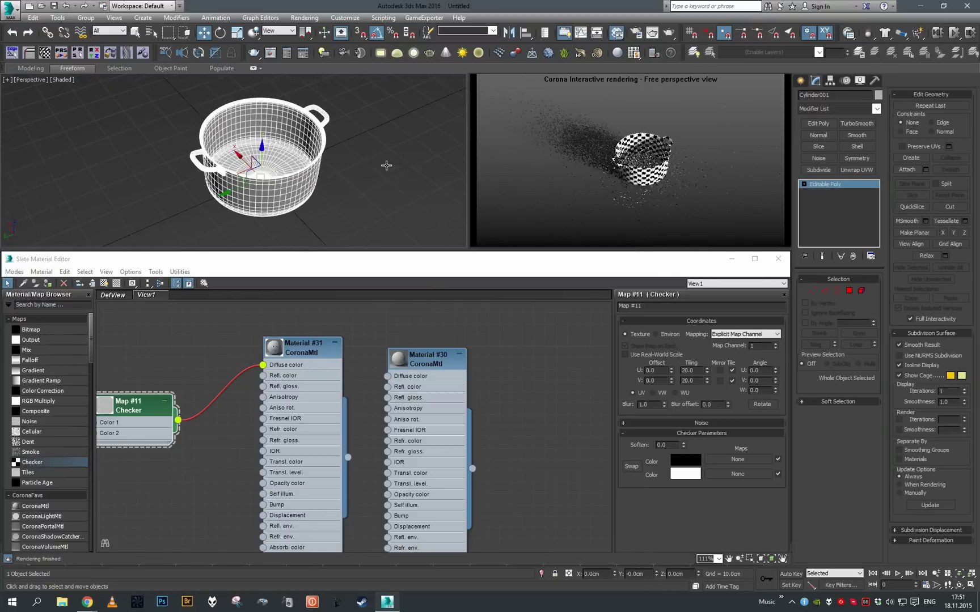
# - Delete the Checker map and both existing material nodes, and add a fresh CoronaMtl node
pyautogui.moveTo(156, 339); pyautogui.dragTo(265, 434)
pyautogui.press('Delete')
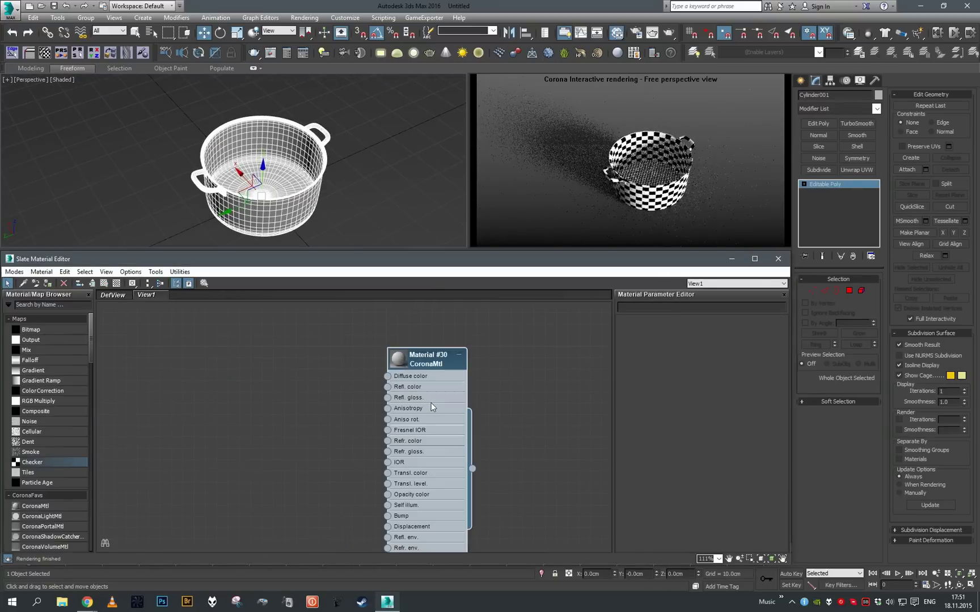
pyautogui.moveTo(36, 506); pyautogui.dragTo(366, 343)
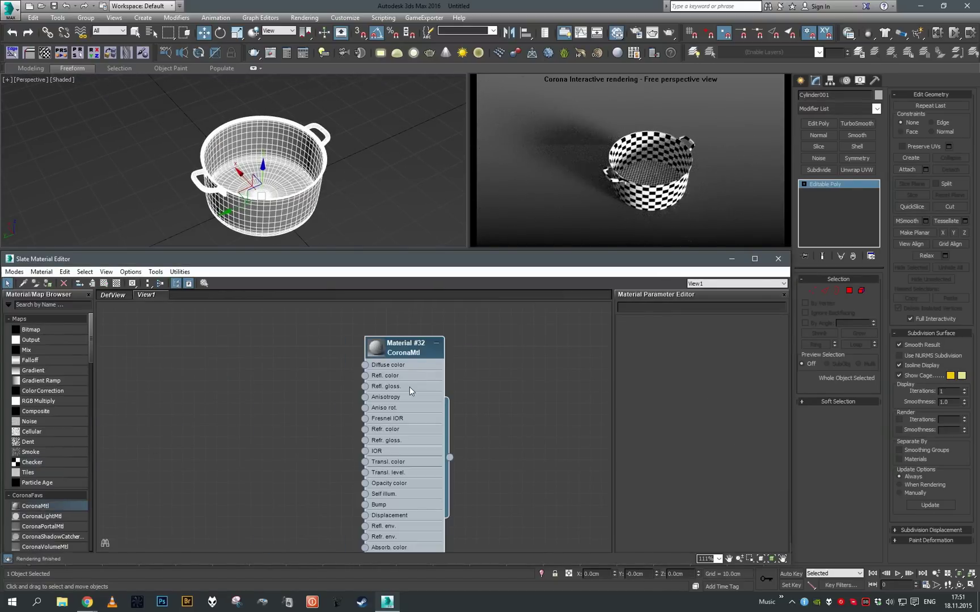
# - Name the new CoronaMtl CookingPot and assign it to the pot
pyautogui.doubleClick(420, 396)
pyautogui.moveTo(656, 306); pyautogui.dragTo(413, 294)
pyautogui.write('CookingPot')
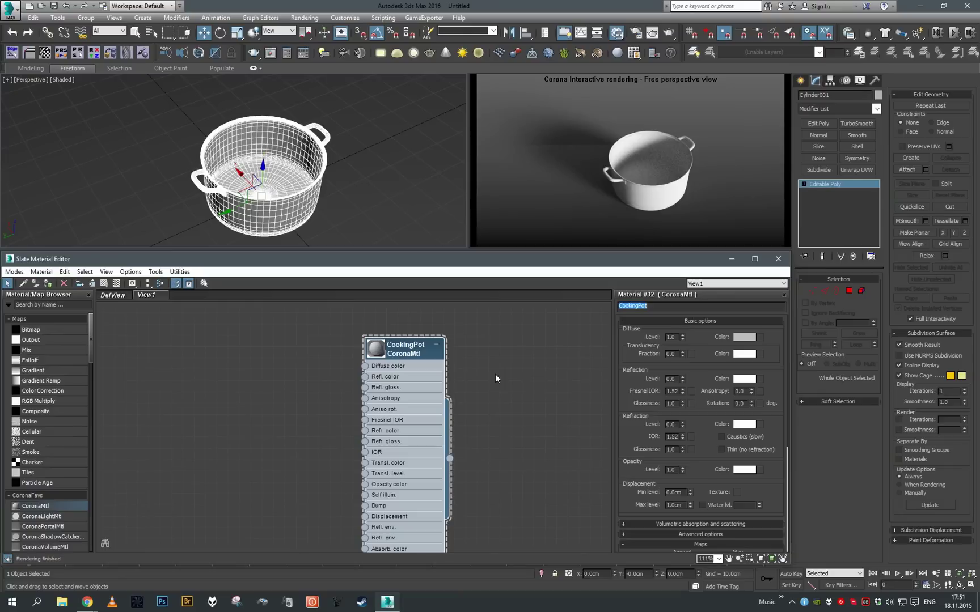
# - Set the CookingPot material's diffuse level to 0 and its reflection level to 0.9
pyautogui.scroll(2, 434, 392)
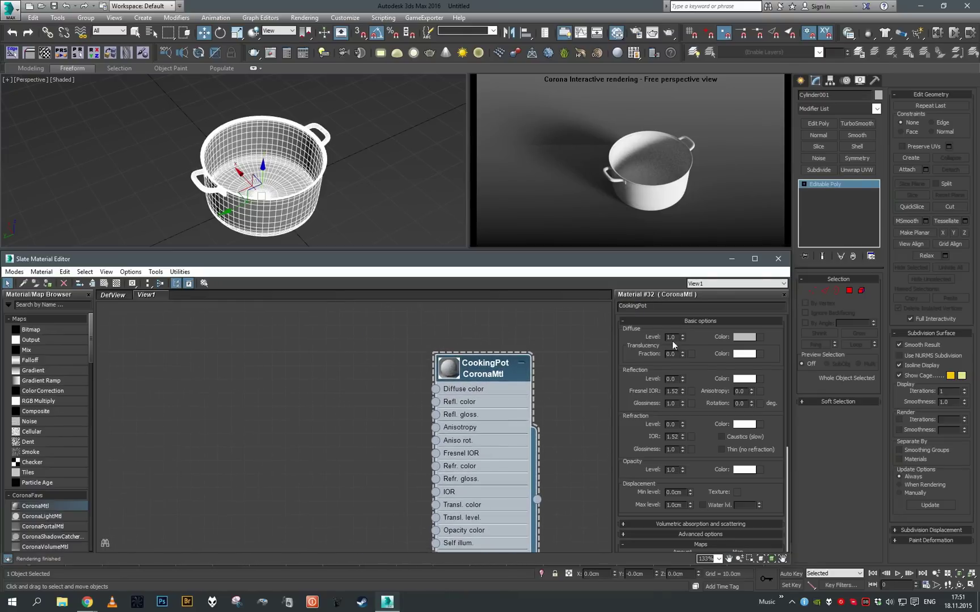
pyautogui.rightClick(681, 338)
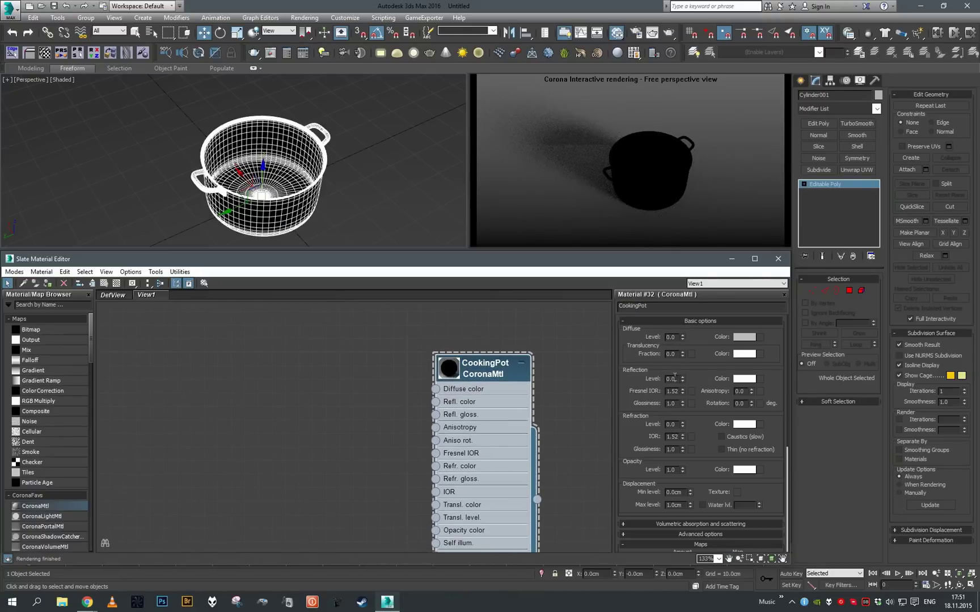
pyautogui.write('.9')
pyautogui.press('Tab')
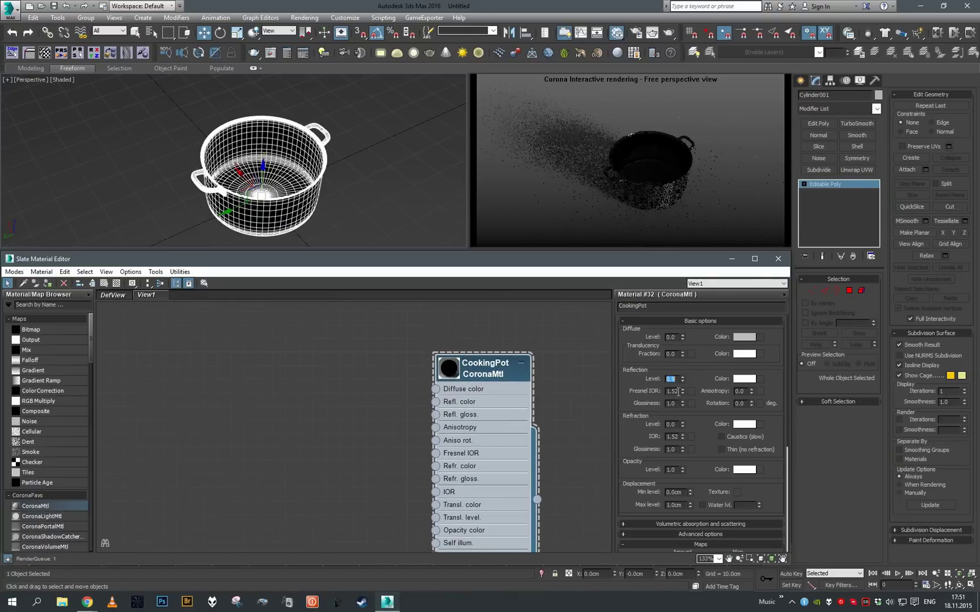
# - Set the CookingPot material's Fresnel IOR to 8 and its reflection glossiness to 0.4, and inspect the pot from the side
pyautogui.write('8')
pyautogui.press('Return')
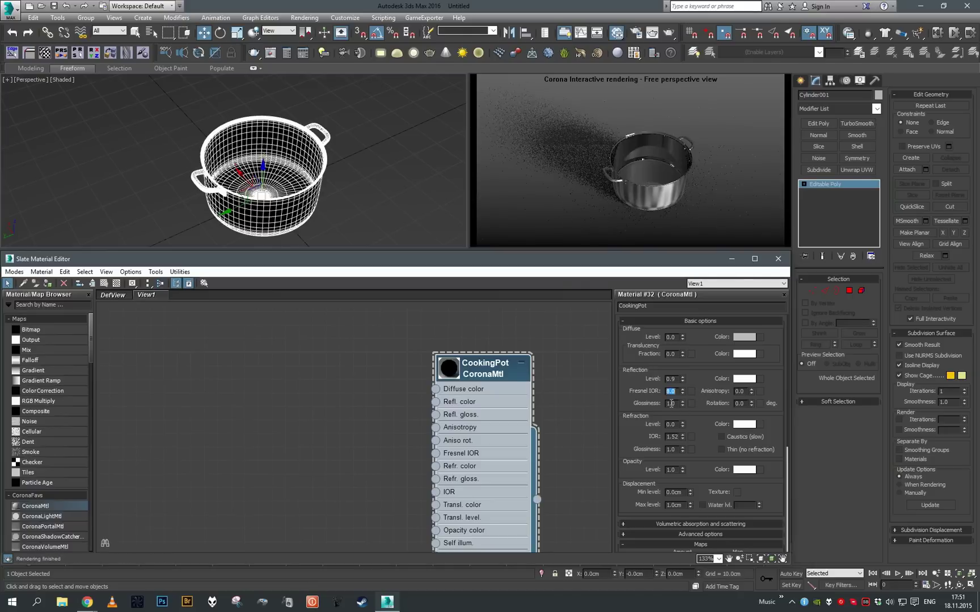
pyautogui.click(670, 403)
pyautogui.write('.4')
pyautogui.press('Return')
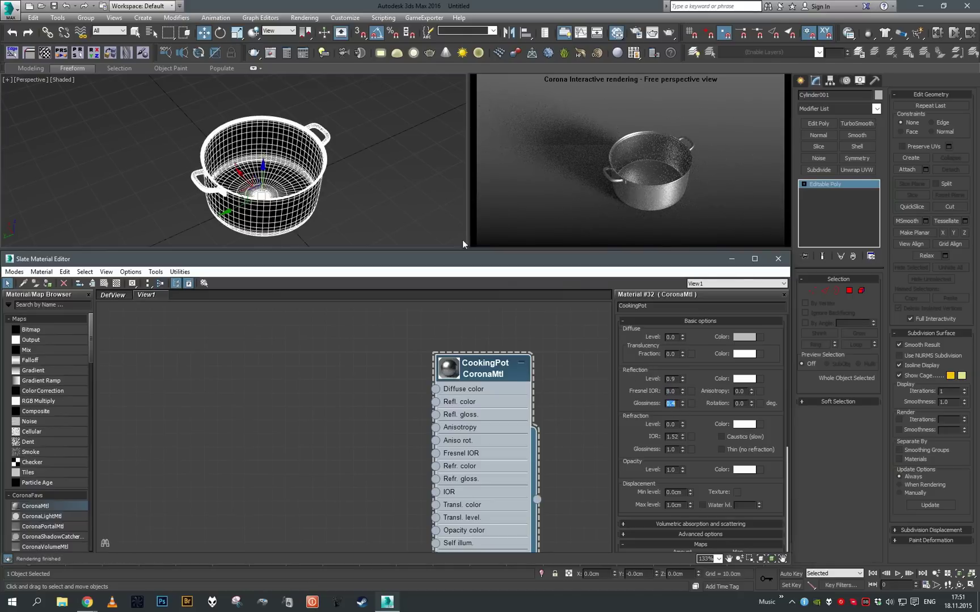
pyautogui.keyDown('alt'); pyautogui.moveTo(431, 189); pyautogui.dragTo(365, 132, button='middle'); pyautogui.keyUp('alt')
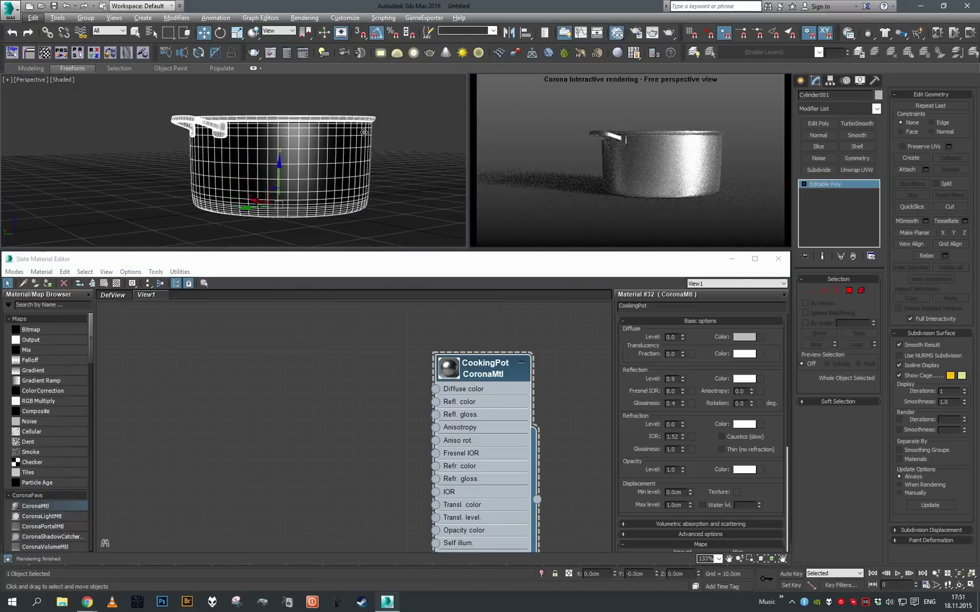
# - Add a CoronaMultiMap node beside the CookingPot material and set its item count to 2
pyautogui.scroll(-1, 455, 369)
pyautogui.moveTo(455, 368); pyautogui.dragTo(426, 323, button='middle')
pyautogui.rightClick(241, 396)
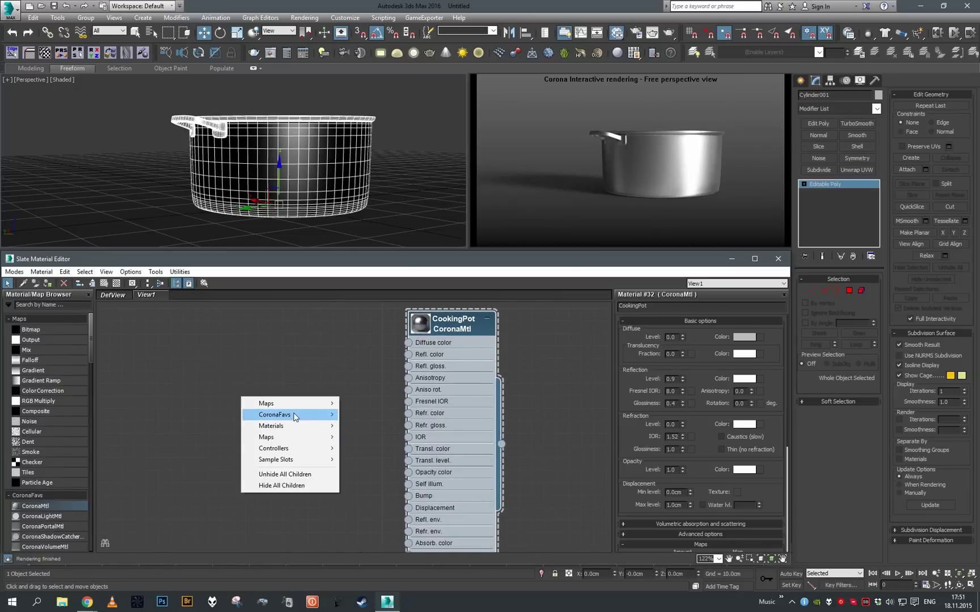
pyautogui.moveTo(296, 416)
pyautogui.click(383, 557)
pyautogui.moveTo(260, 424); pyautogui.dragTo(314, 424)
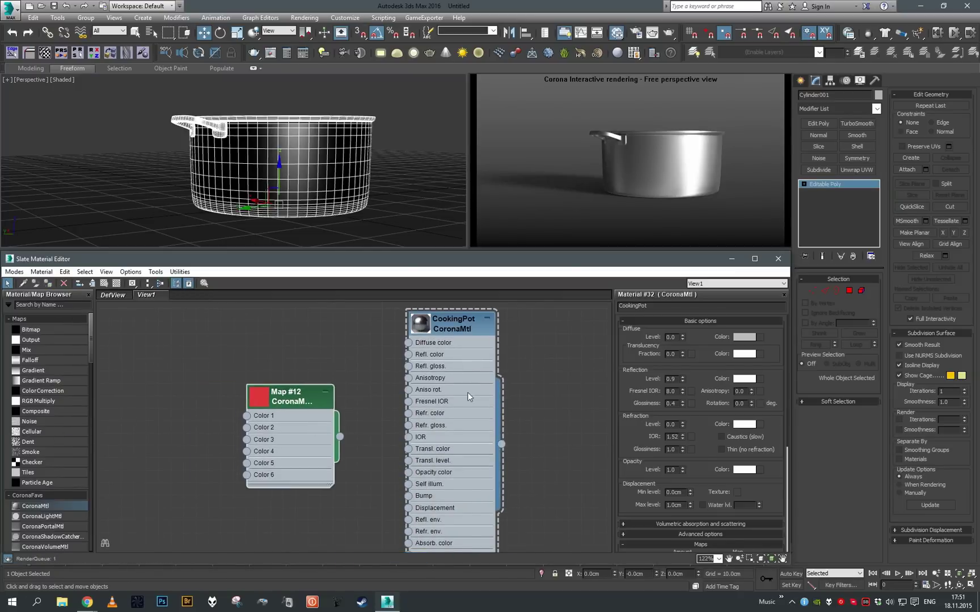
pyautogui.doubleClick(311, 441)
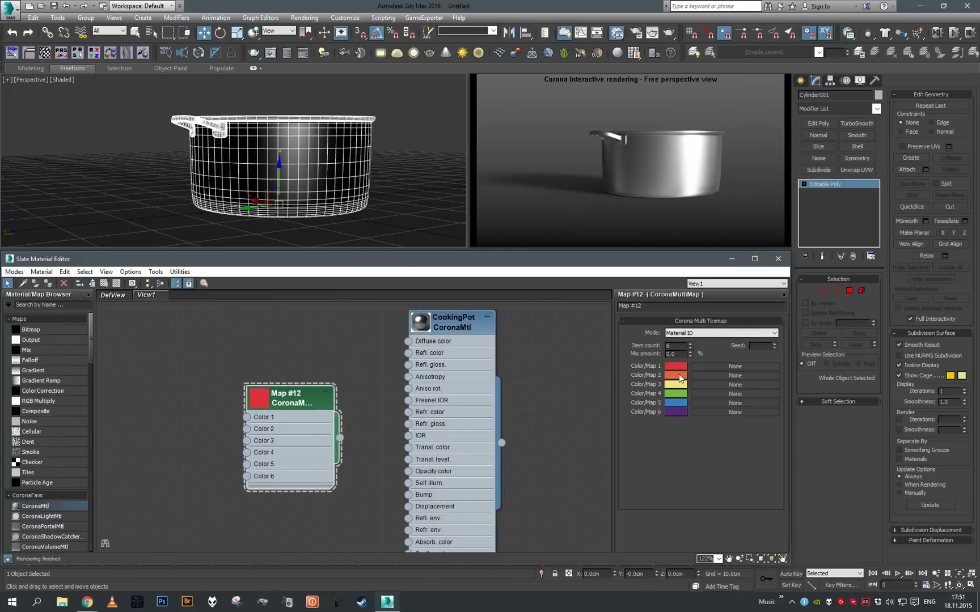
pyautogui.press('Return')
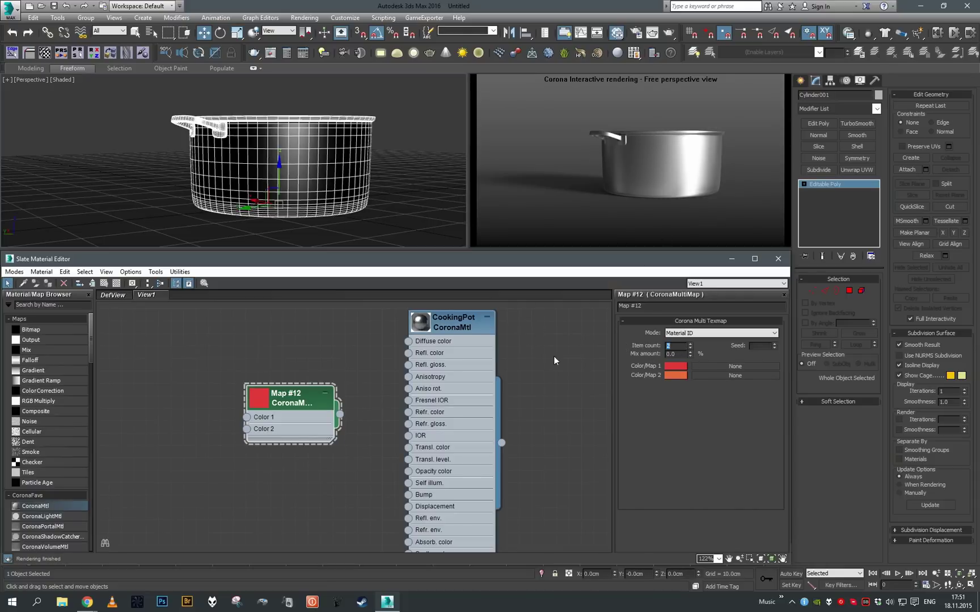
# - Examine the anisotropy orientation settings in the CookingPot material's advanced options
pyautogui.scroll(2, 421, 385)
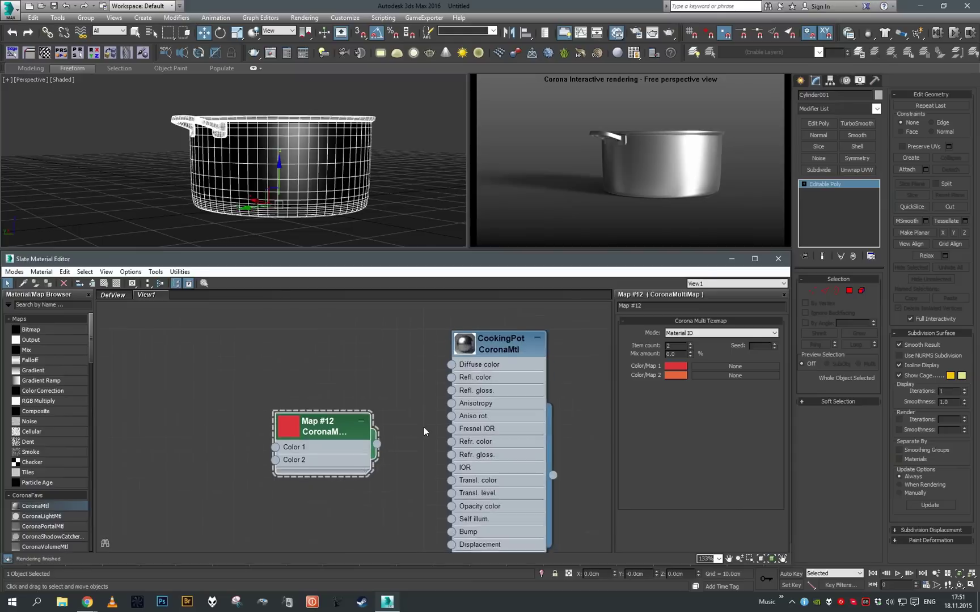
pyautogui.scroll(1, 423, 431)
pyautogui.click(492, 463)
pyautogui.scroll(-3, 708, 434)
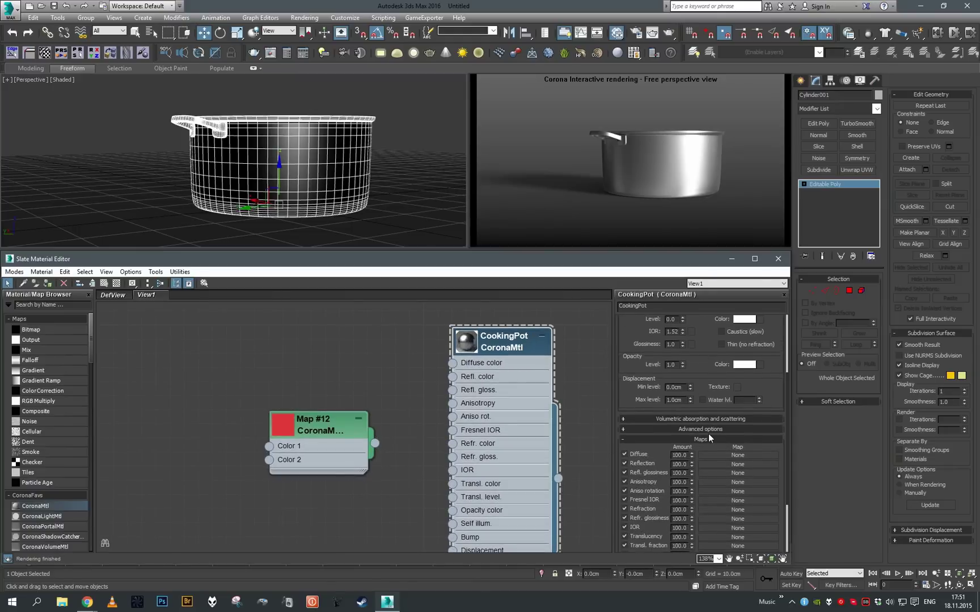
pyautogui.click(707, 430)
pyautogui.scroll(-1, 703, 432)
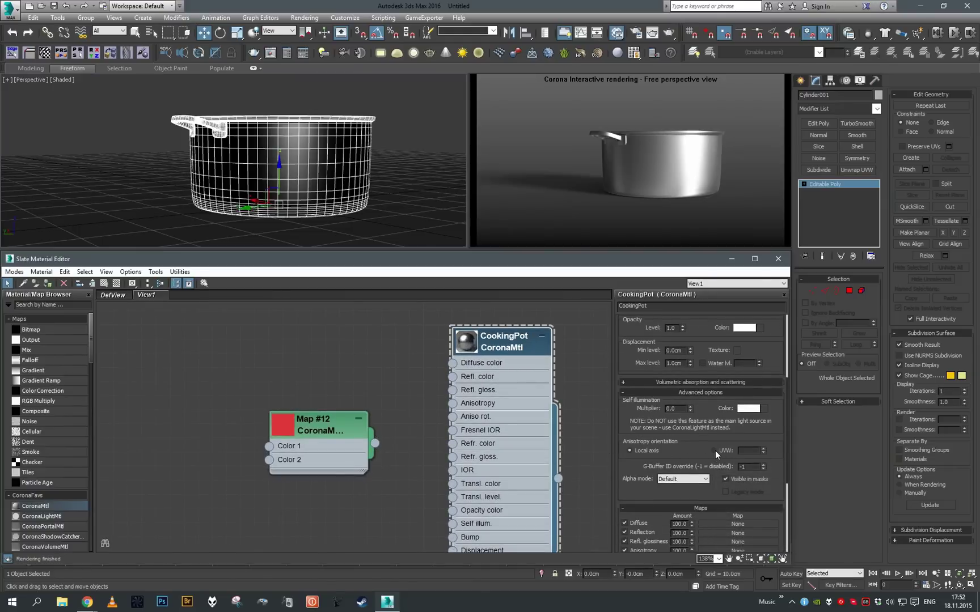
pyautogui.moveTo(715, 450)
pyautogui.scroll(5, 707, 457)
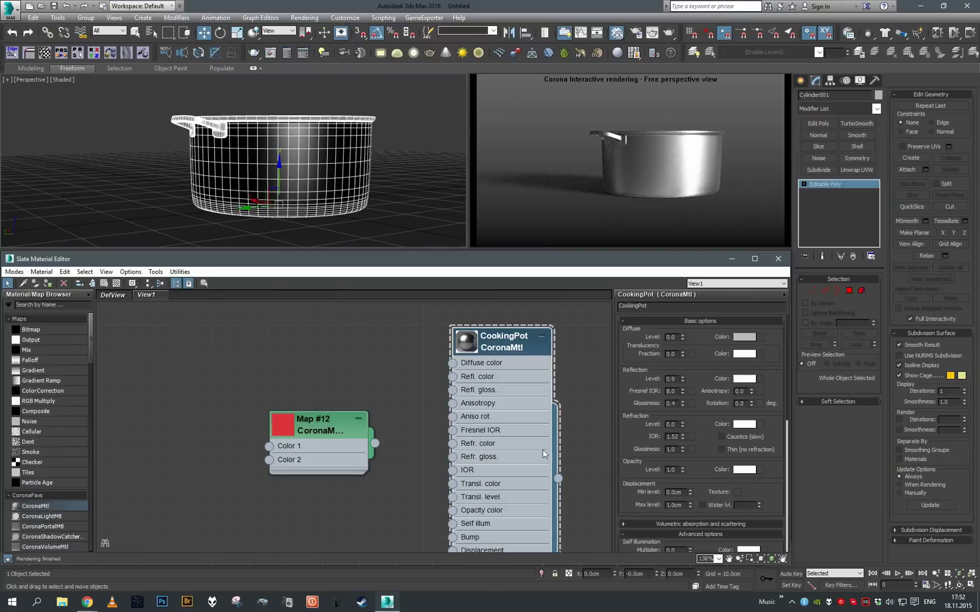
# - Connect the CoronaMultiMap output to the CookingPot material's Aniso rot. input
pyautogui.scroll(2, 404, 452)
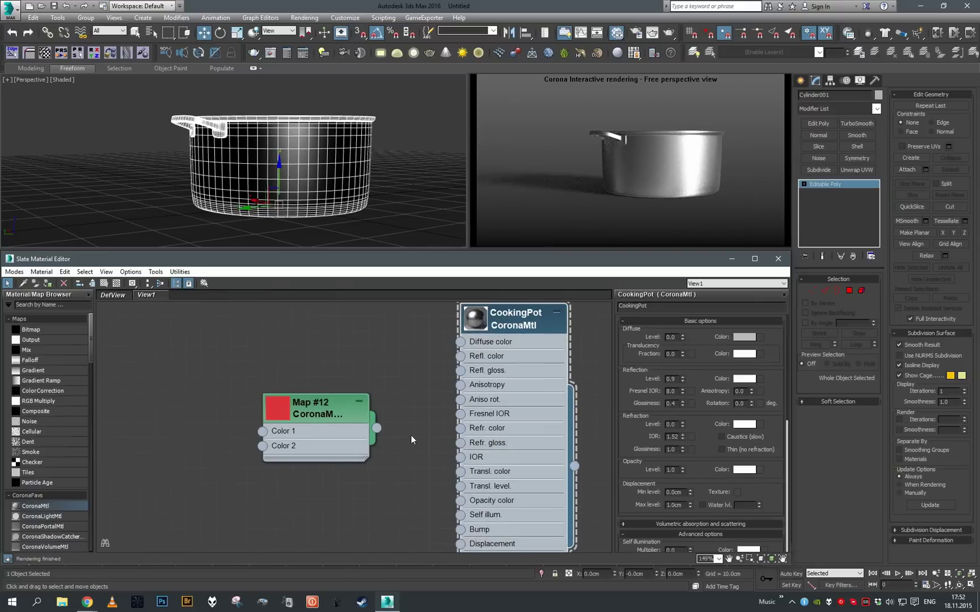
pyautogui.doubleClick(341, 437)
pyautogui.scroll(1, 391, 441)
pyautogui.doubleClick(500, 431)
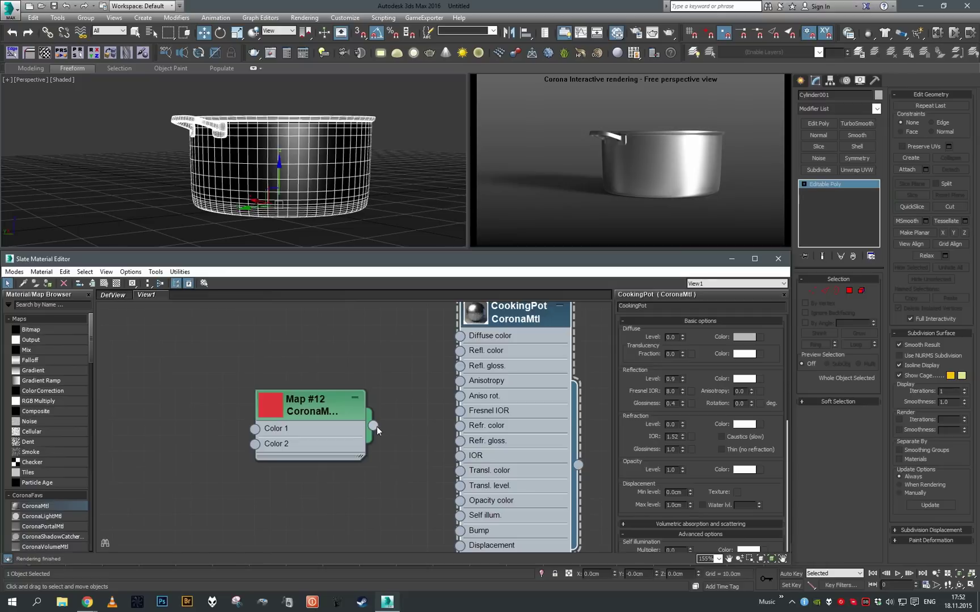
pyautogui.click(358, 435)
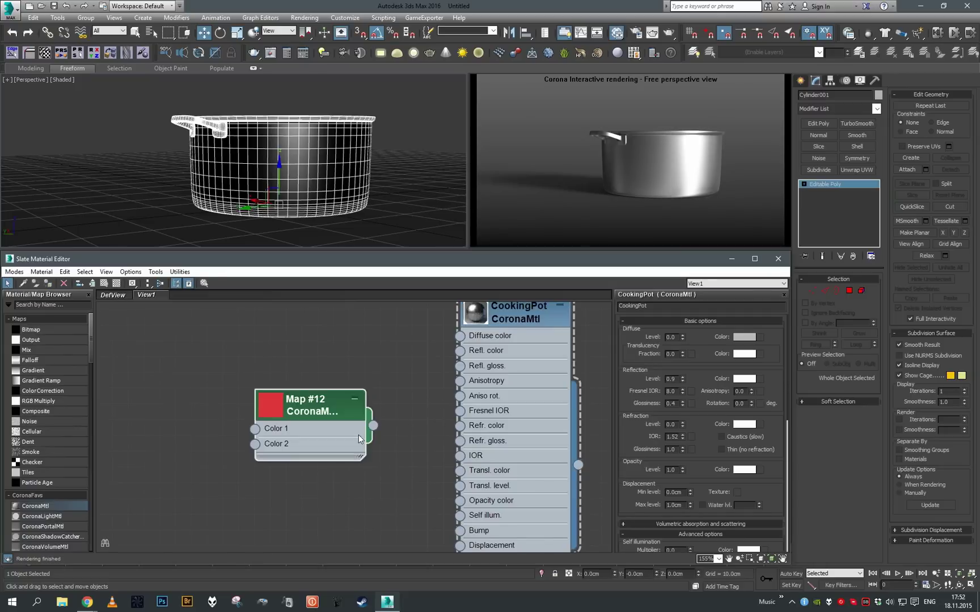
pyautogui.moveTo(373, 425); pyautogui.dragTo(459, 396)
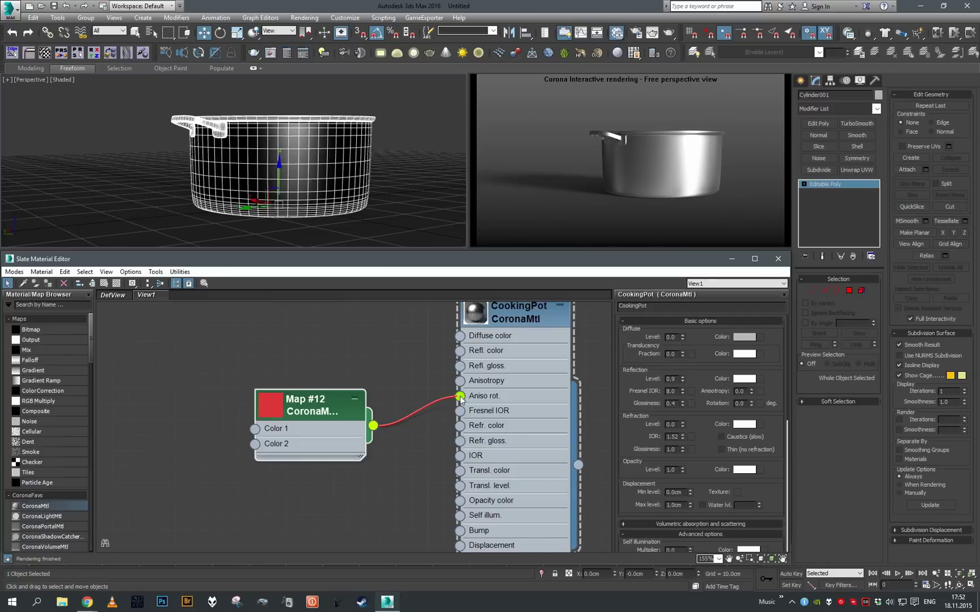
# - Set both colours of the CoronaMultiMap to black and take a closer view of the pot
pyautogui.doubleClick(340, 427)
pyautogui.click(676, 366)
pyautogui.moveTo(381, 107); pyautogui.dragTo(326, 120)
pyautogui.click(376, 152)
pyautogui.click(676, 375)
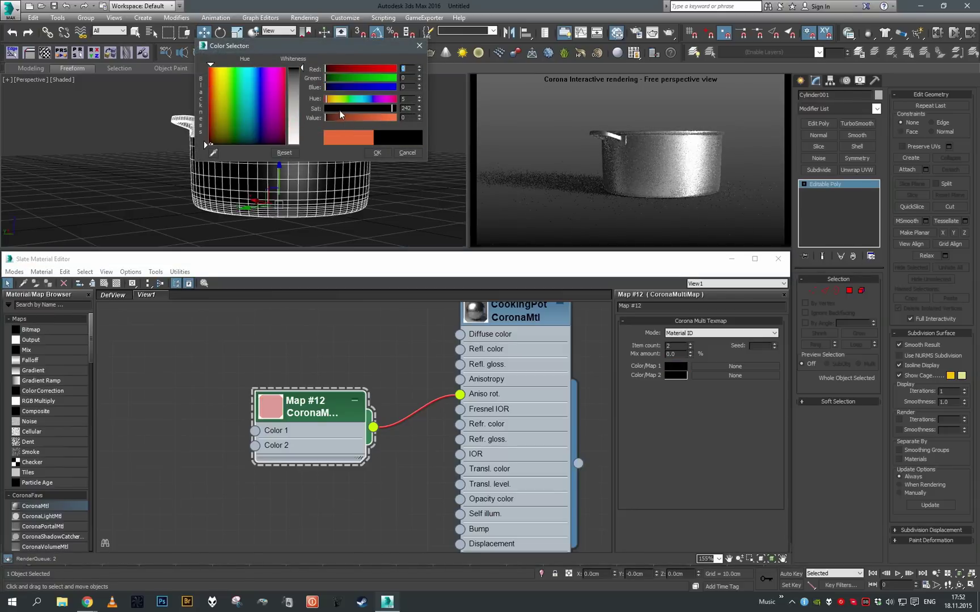
pyautogui.click(377, 152)
pyautogui.scroll(3, 381, 189)
pyautogui.keyDown('alt'); pyautogui.moveTo(381, 189); pyautogui.dragTo(317, 173, button='middle'); pyautogui.keyUp('alt')
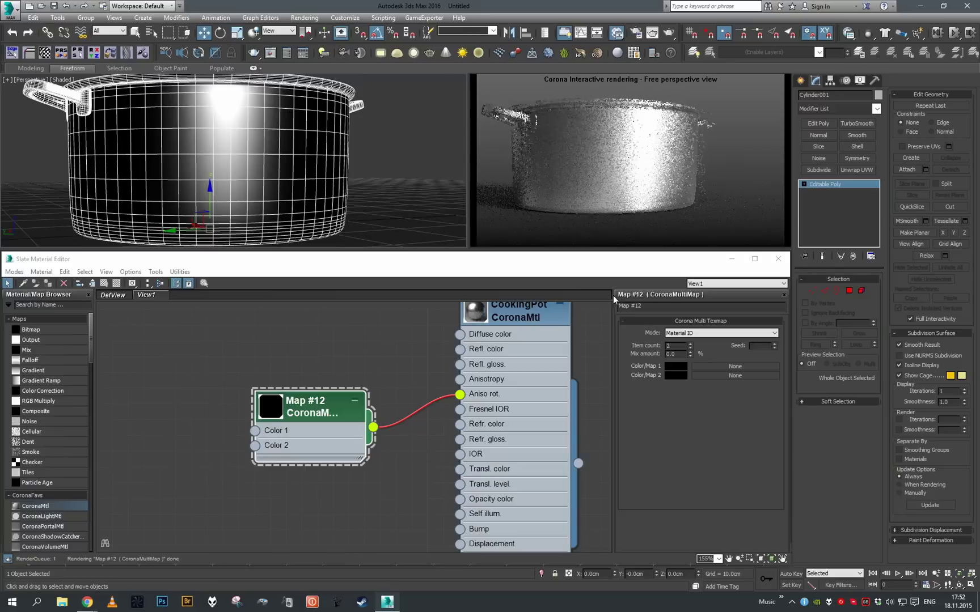
# - Try grey for the CoronaMultiMap's first colour, with value 62 and then a lighter grey
pyautogui.click(683, 367)
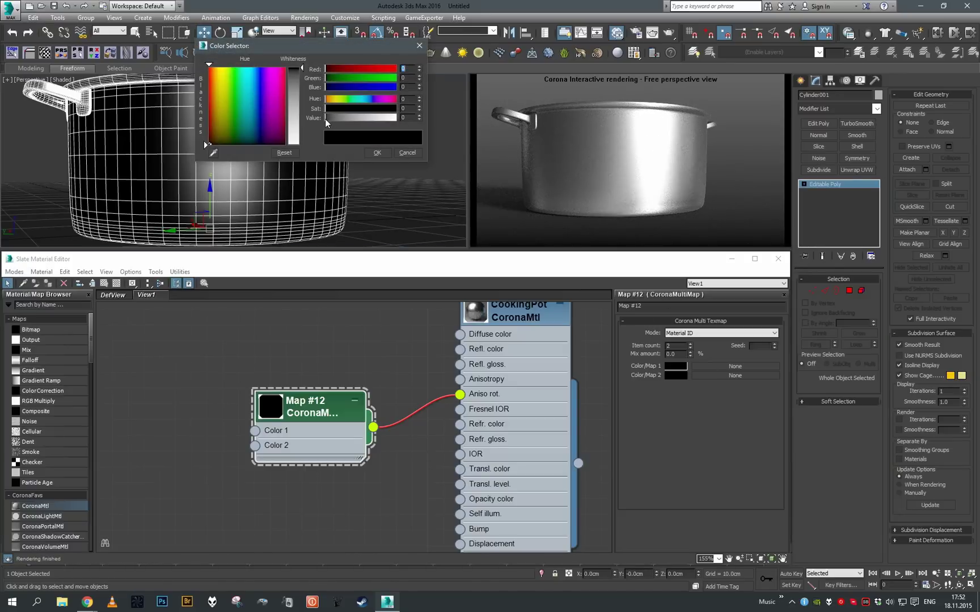
pyautogui.moveTo(326, 119)
pyautogui.mouseDown()
pyautogui.moveTo(356, 116)
pyautogui.moveTo(341, 120)
pyautogui.mouseUp()
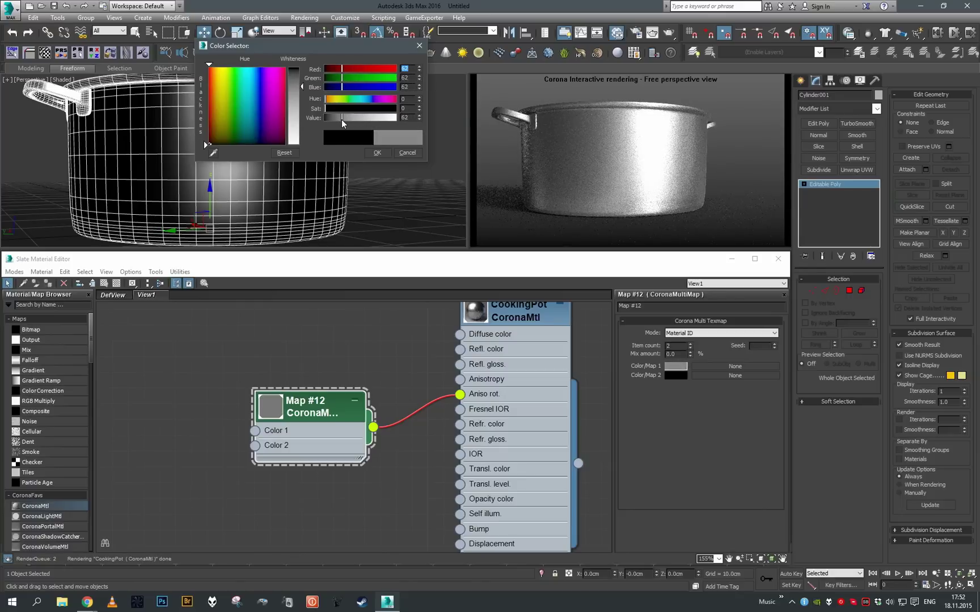
pyautogui.click(377, 151)
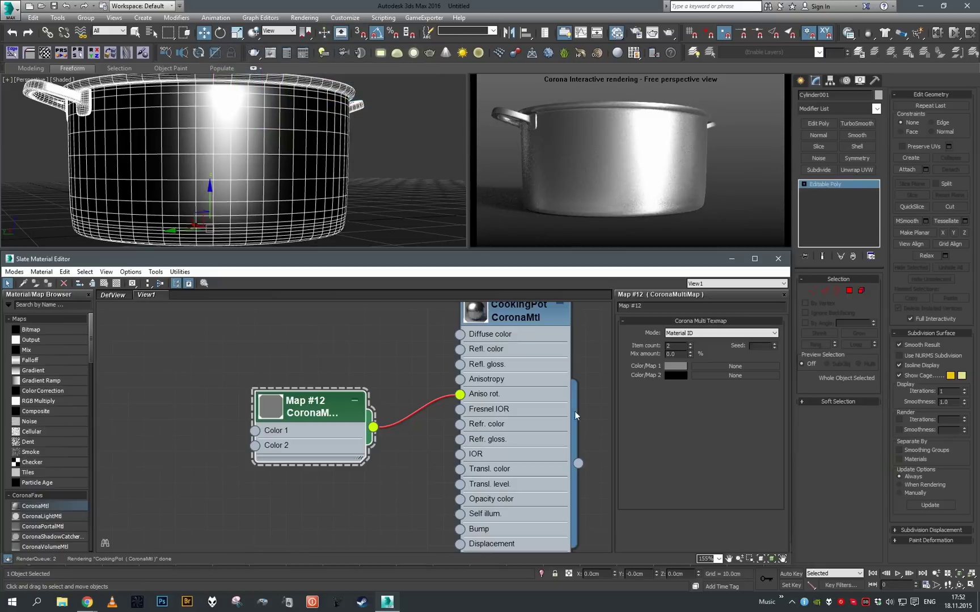
pyautogui.click(676, 366)
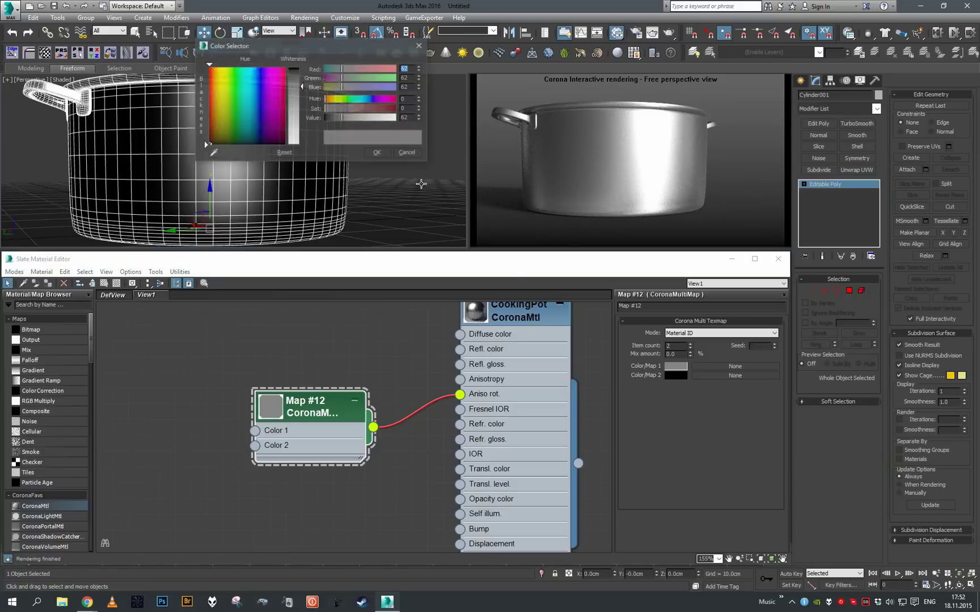
pyautogui.moveTo(358, 121)
pyautogui.mouseDown()
pyautogui.moveTo(400, 125)
pyautogui.moveTo(355, 118)
pyautogui.mouseUp()
pyautogui.click(376, 153)
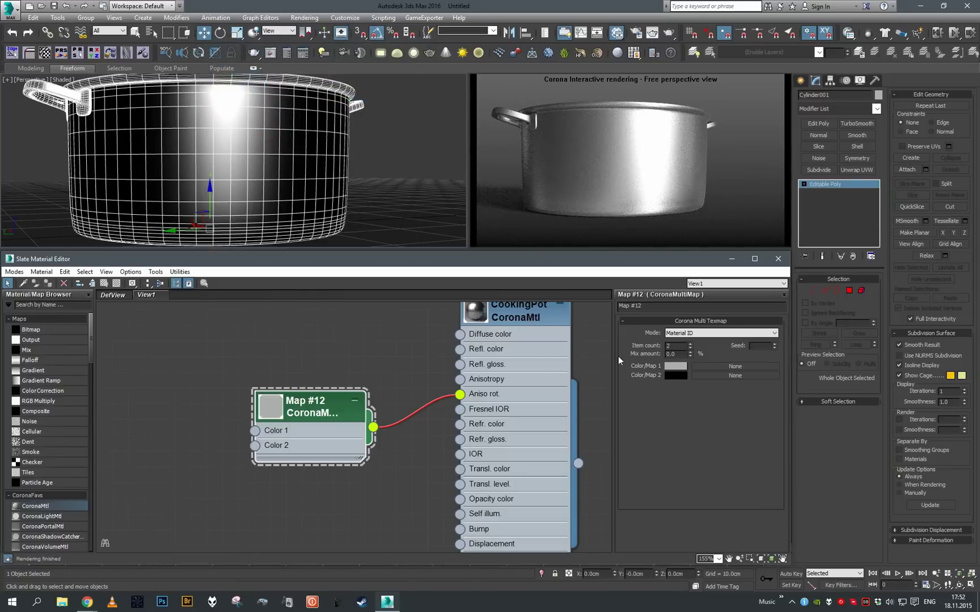
# - Set the CookingPot material's reflection anisotropy to 0.5
pyautogui.click(514, 405)
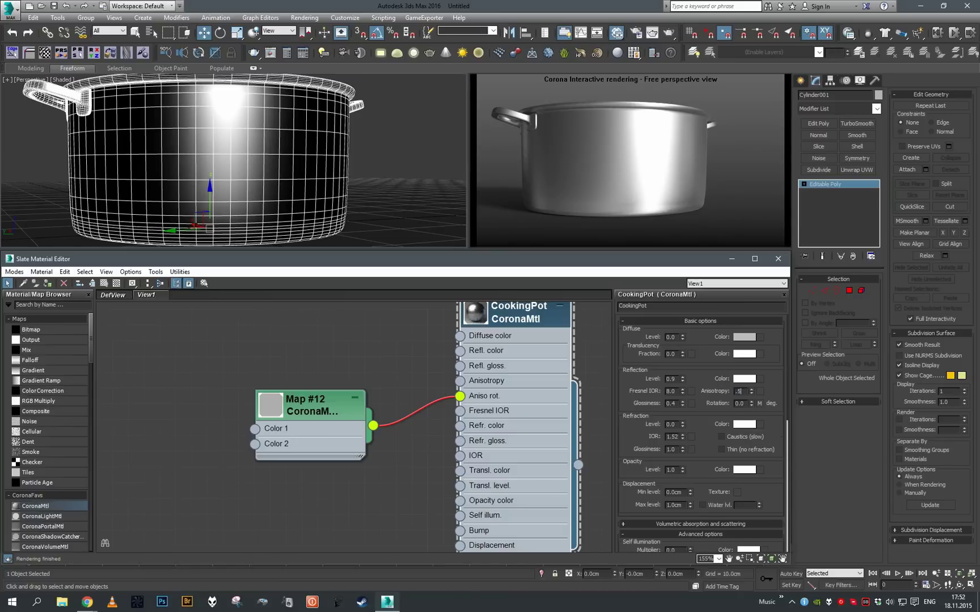
pyautogui.press('Return')
# - Test darker and mid-grey anisotropy rotations by giving the CoronaMultiMap's first colour the values 49, 64 and 128
pyautogui.doubleClick(294, 422)
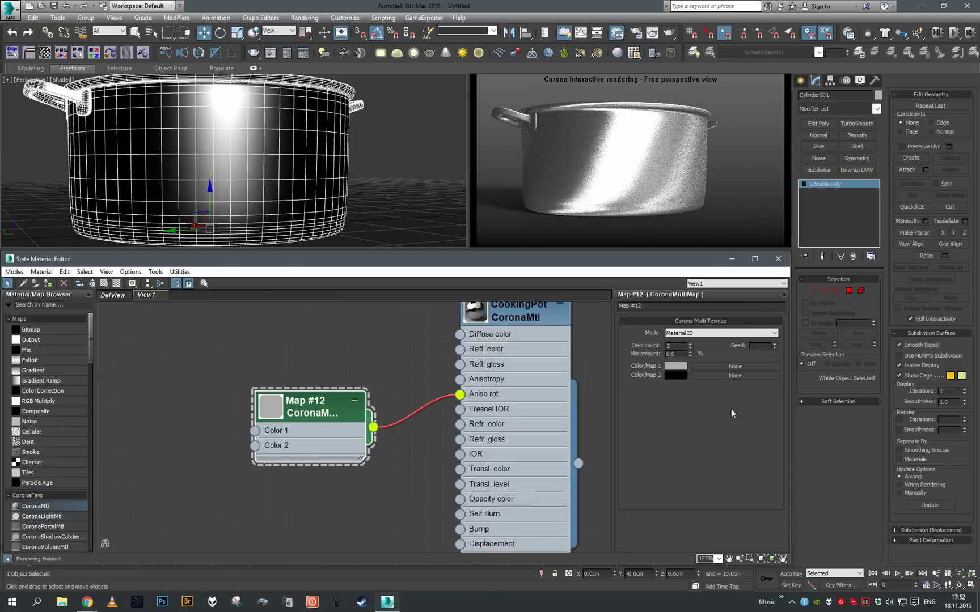
pyautogui.click(675, 366)
pyautogui.moveTo(386, 118); pyautogui.dragTo(338, 120)
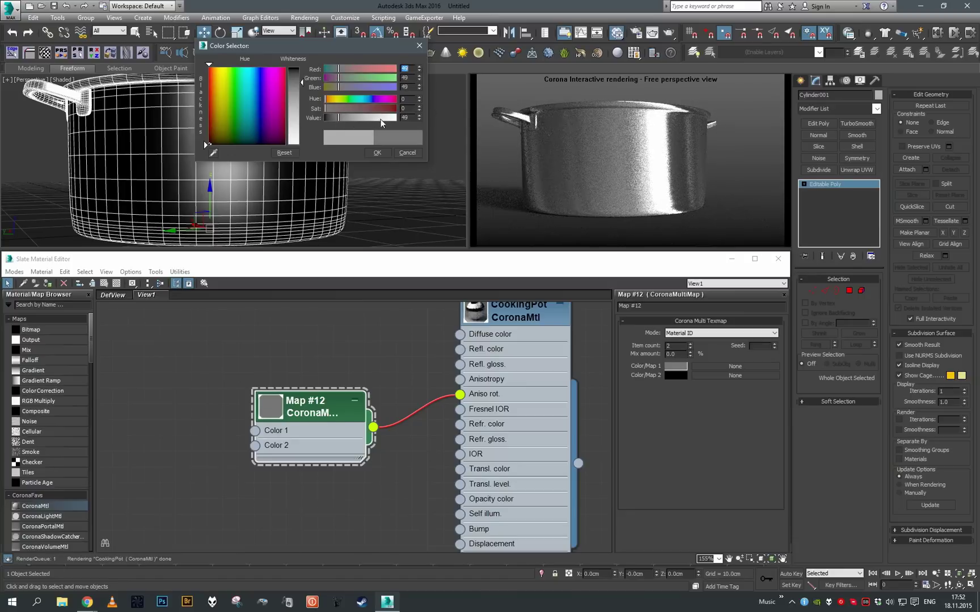
pyautogui.press('Return')
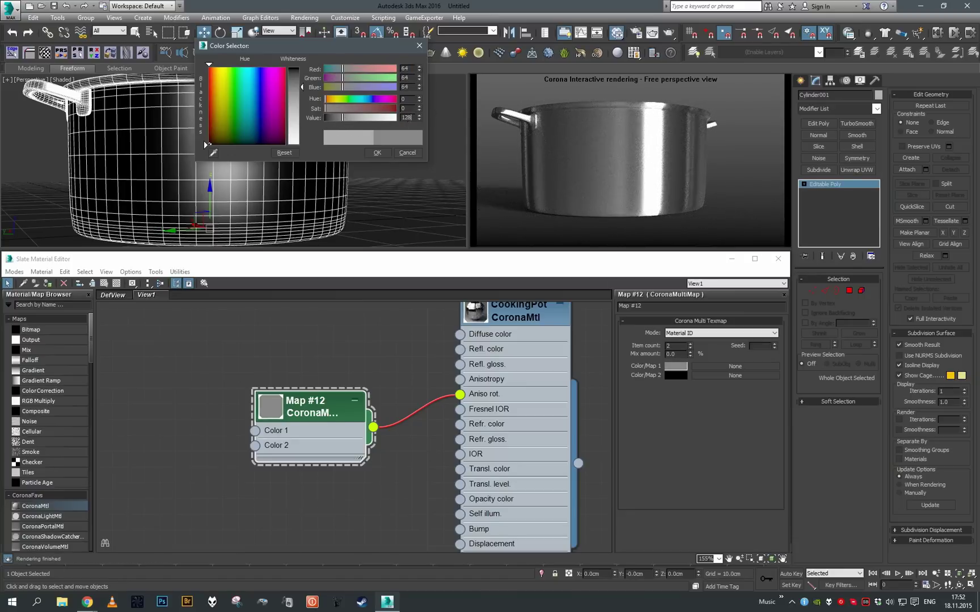
pyautogui.press('Return')
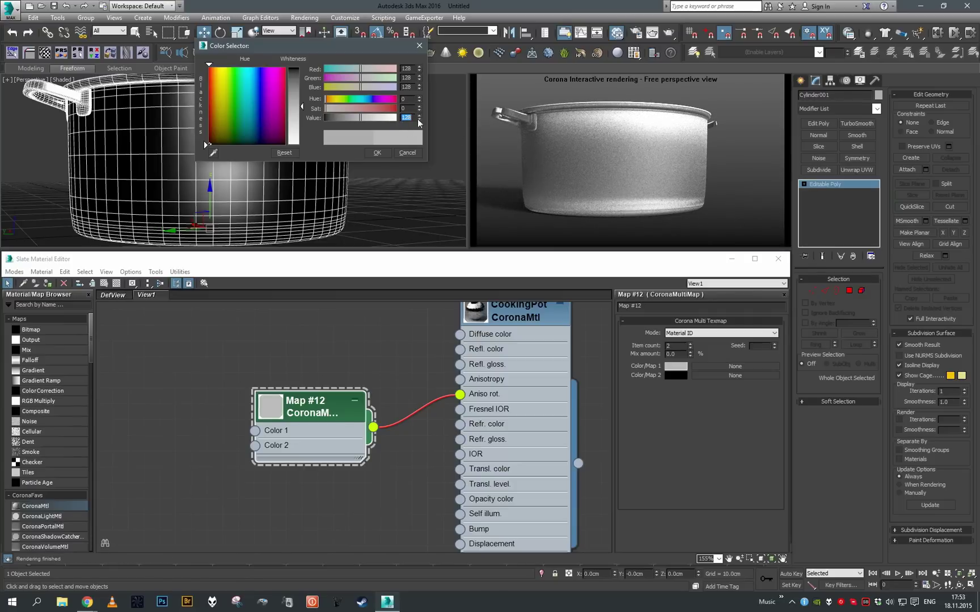
# - Test the CoronaMultiMap's first colour at values 196, 192 and 255, and return it to black with value 0
pyautogui.write('196')
pyautogui.press('Return')
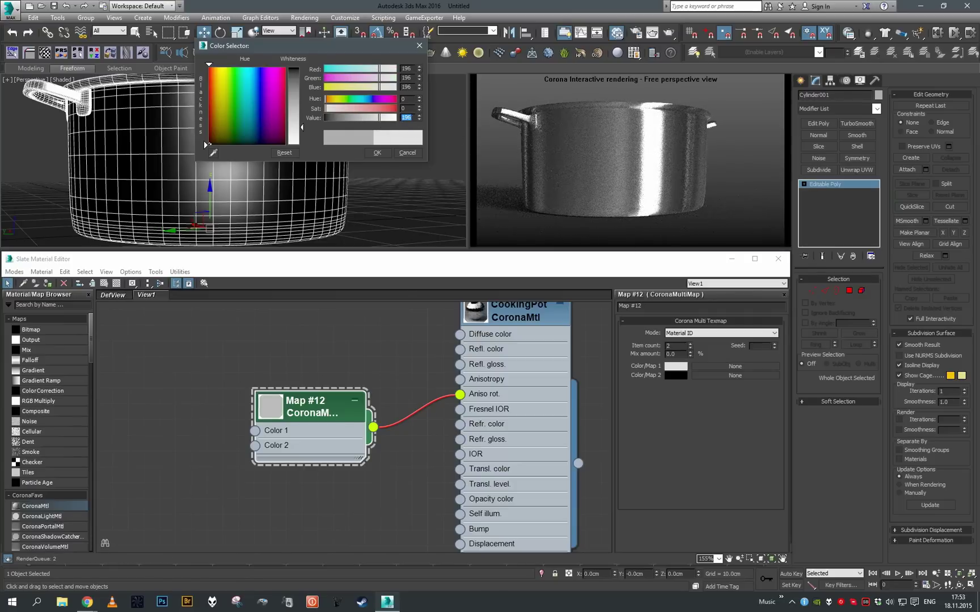
pyautogui.write('192')
pyautogui.press('Return')
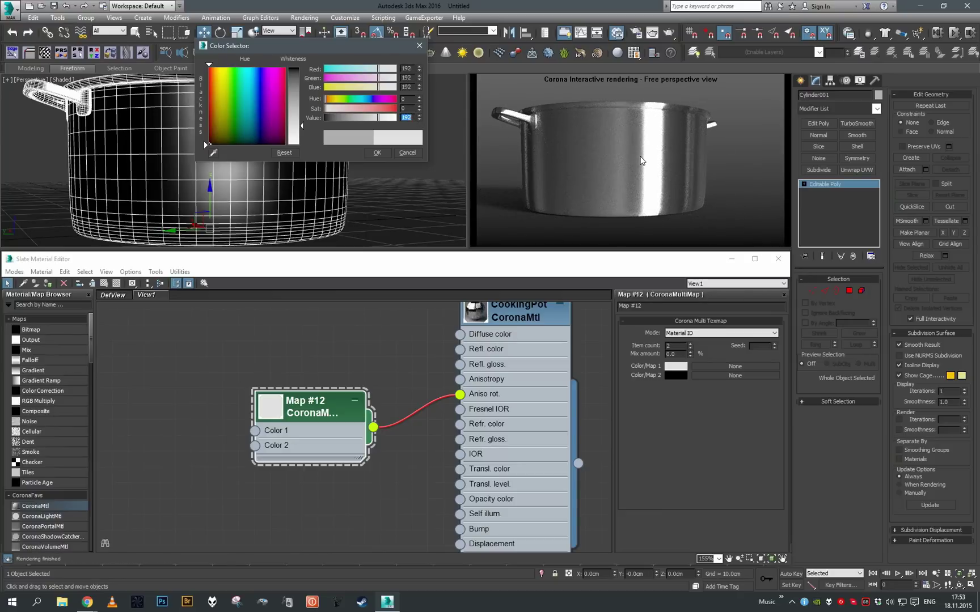
pyautogui.moveTo(392, 120); pyautogui.dragTo(402, 127)
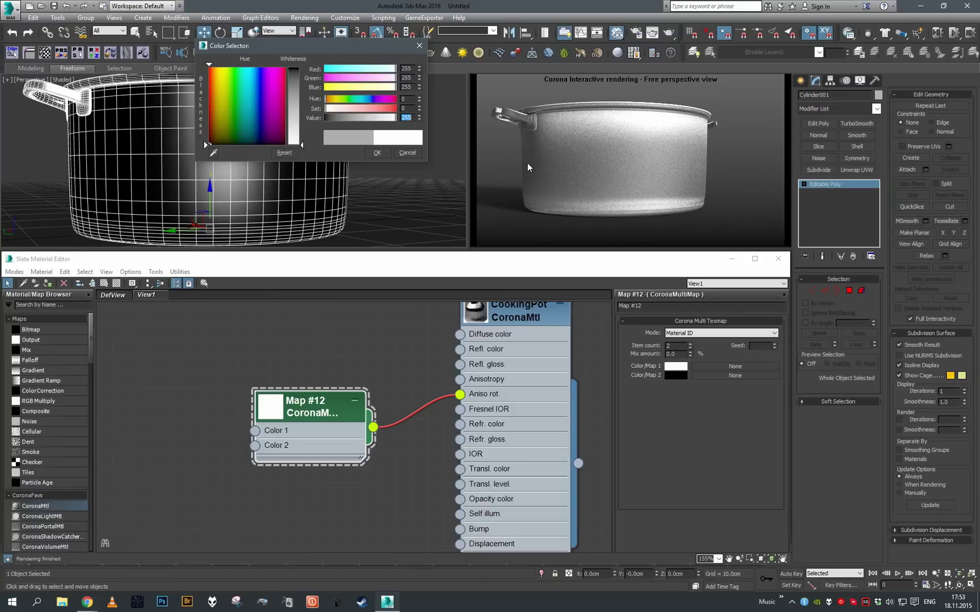
pyautogui.moveTo(324, 117); pyautogui.dragTo(283, 115)
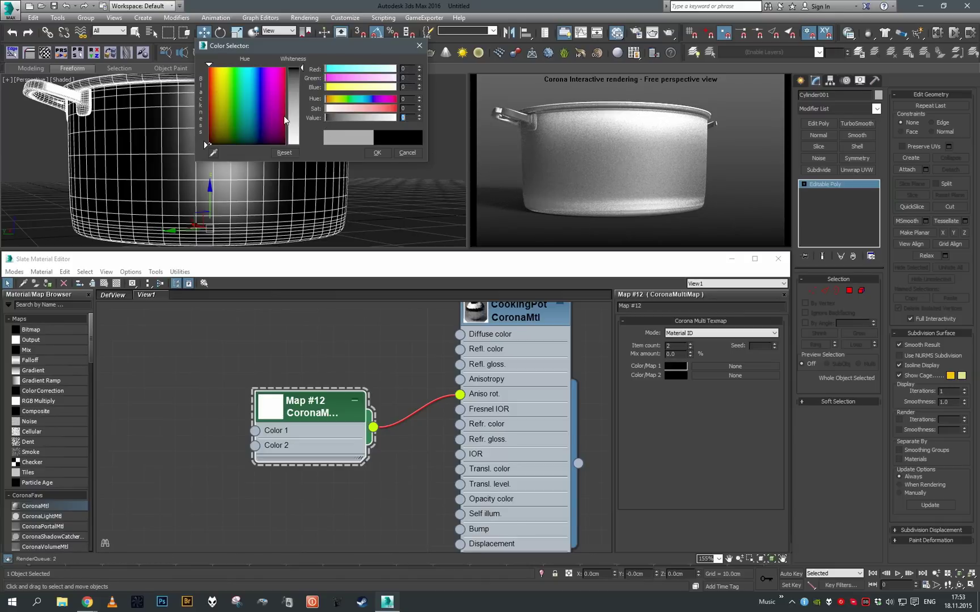
pyautogui.click(385, 151)
# - Set the CookingPot material's reflection glossiness to 0.6 and inspect the pot from a lower angle
pyautogui.doubleClick(516, 313)
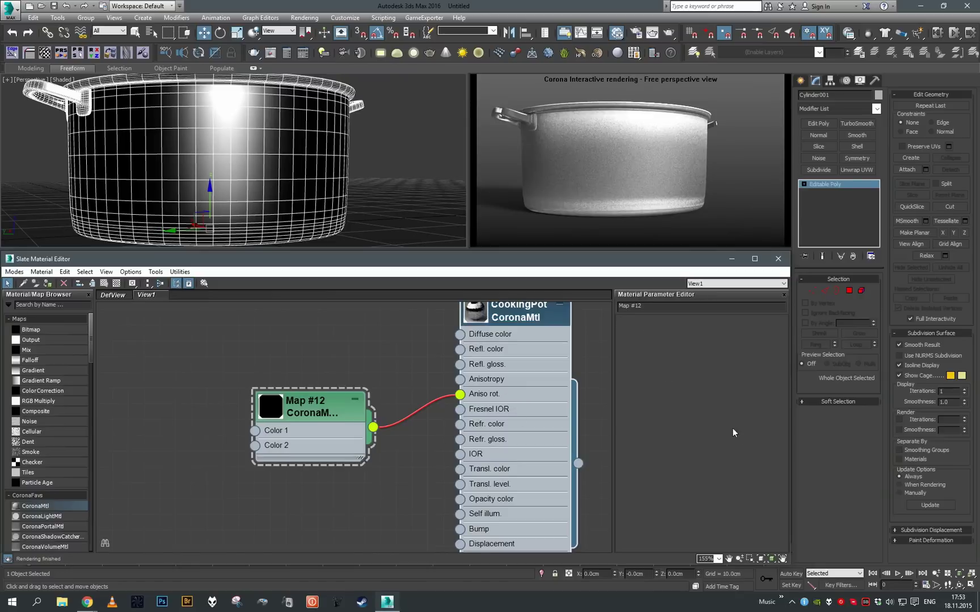
pyautogui.write('0.6')
pyautogui.press('Return')
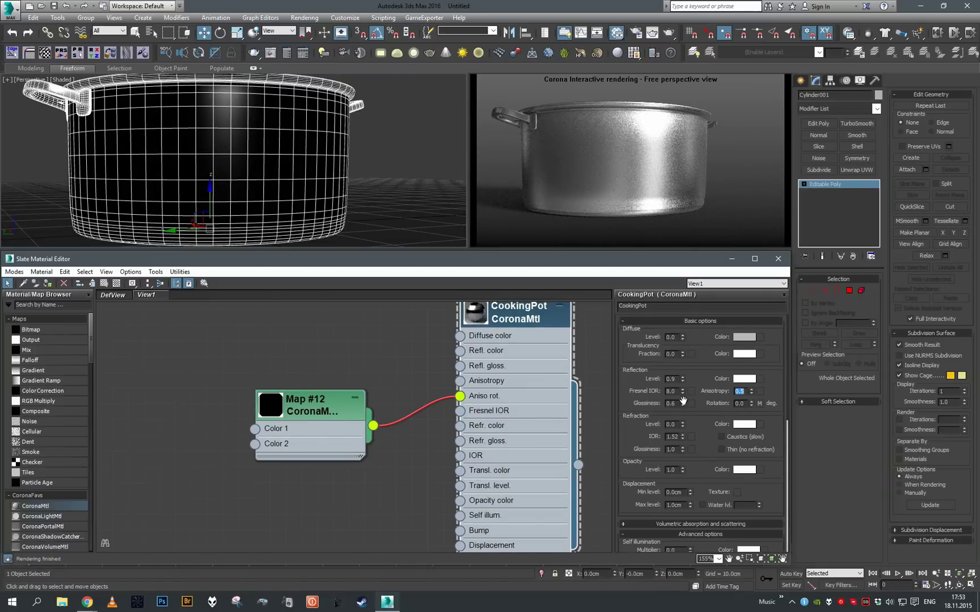
pyautogui.keyDown('alt'); pyautogui.moveTo(300, 215); pyautogui.dragTo(313, 192, button='middle'); pyautogui.keyUp('alt')
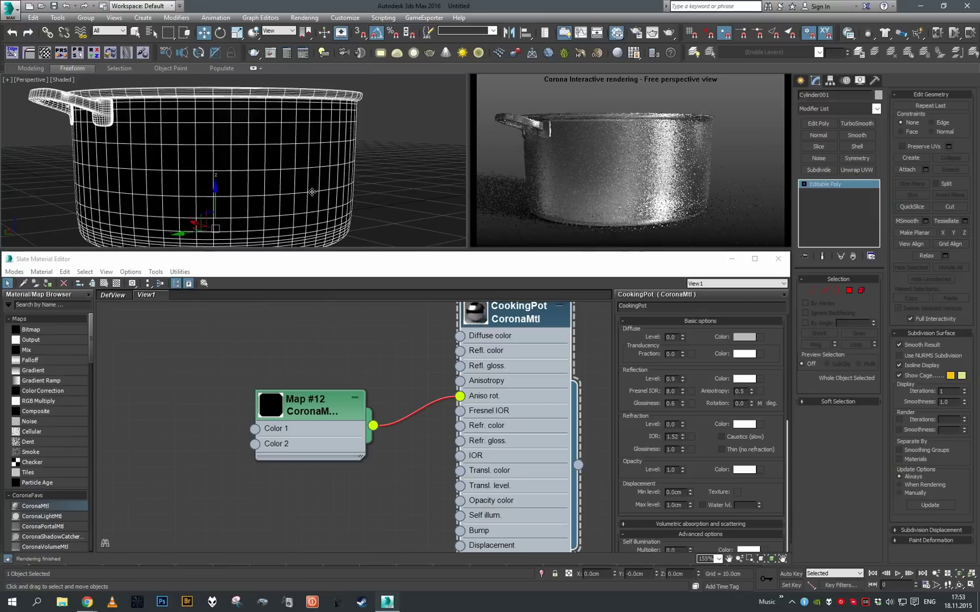
# - Rotate the pot 90 degrees onto its side and raise it about 19 cm so its inner base faces the view
pyautogui.click(316, 420)
pyautogui.moveTo(327, 437); pyautogui.dragTo(372, 426, button='middle')
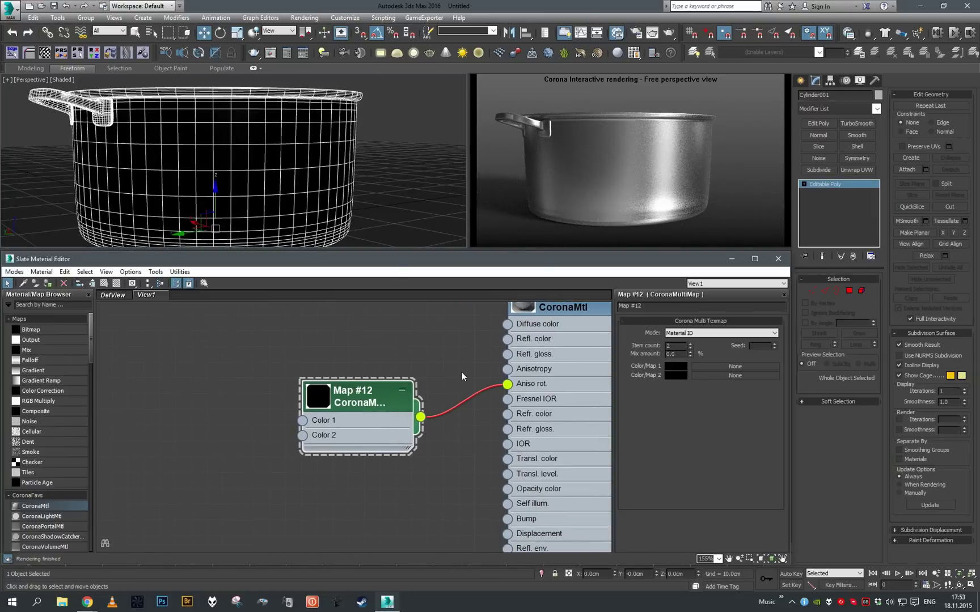
pyautogui.scroll(-3, 392, 204)
pyautogui.keyDown('alt'); pyautogui.moveTo(391, 204); pyautogui.dragTo(339, 191, button='middle'); pyautogui.keyUp('alt')
pyautogui.press('e')
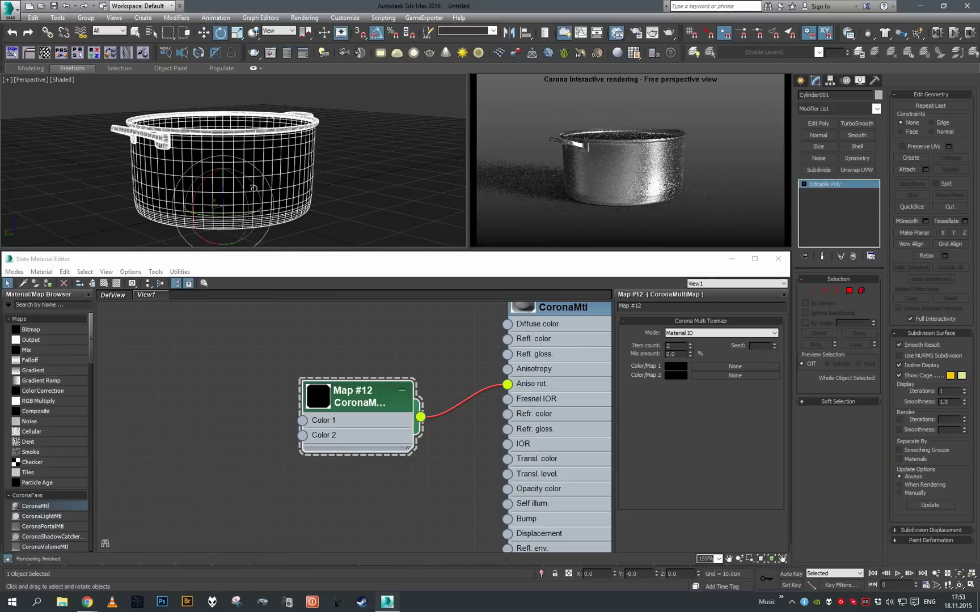
pyautogui.moveTo(236, 181); pyautogui.dragTo(262, 219)
pyautogui.press('w')
pyautogui.scroll(-5, 255, 148)
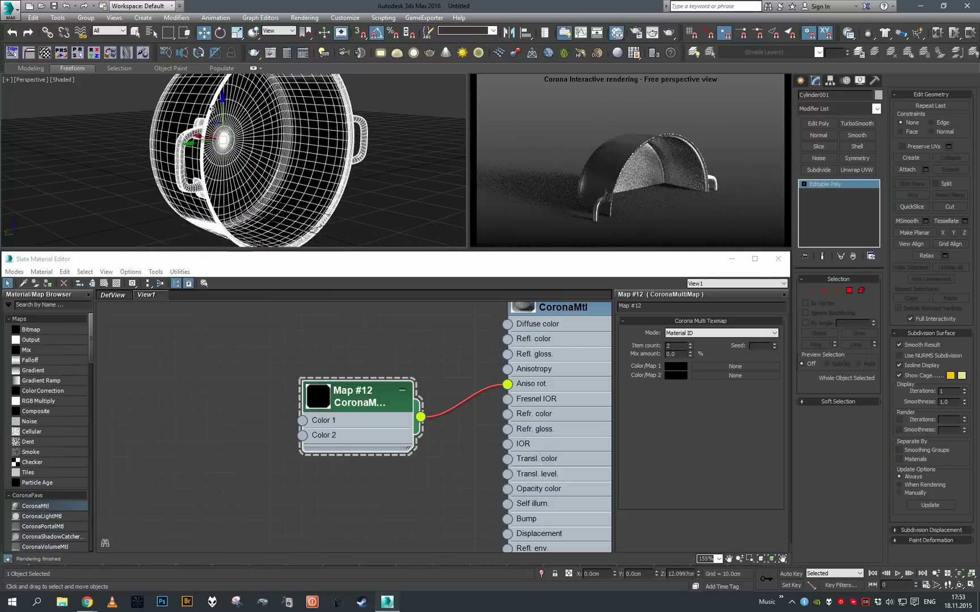
pyautogui.moveTo(228, 123); pyautogui.dragTo(228, 109)
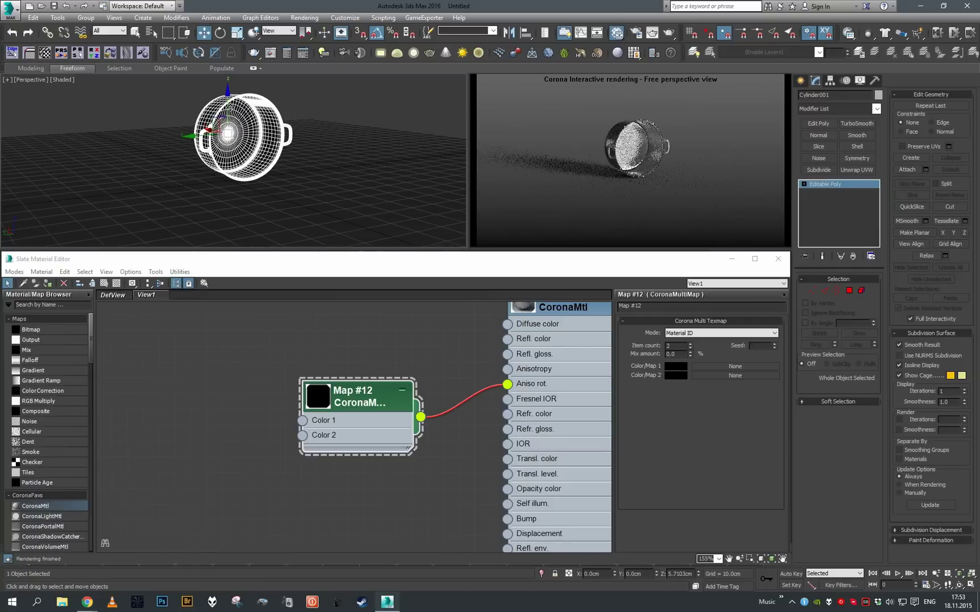
# - Add a Gradient Ramp map beside the CoronaMultiMap and set its gradient type to Spiral
pyautogui.moveTo(255, 372); pyautogui.dragTo(365, 360, button='middle')
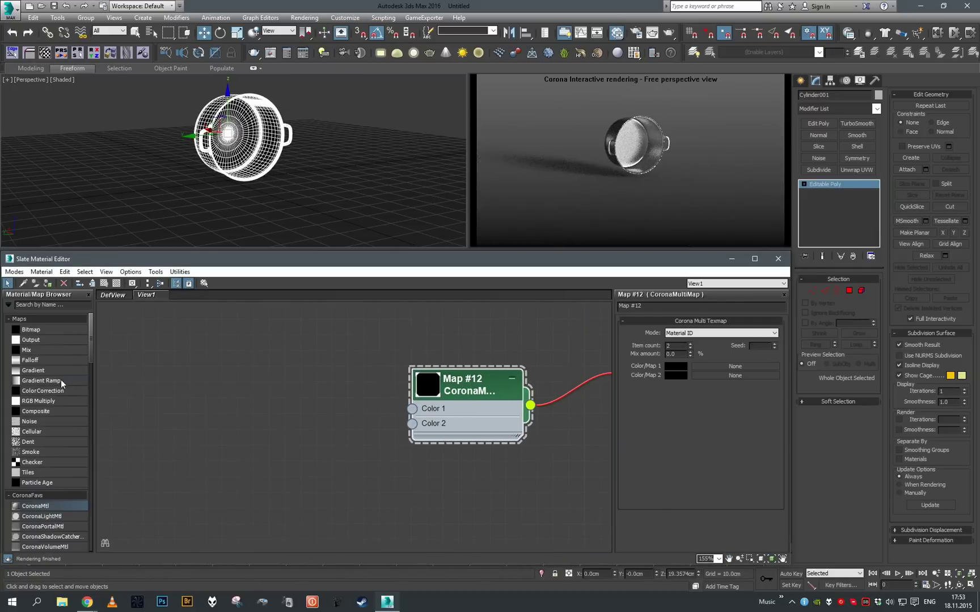
pyautogui.moveTo(61, 380); pyautogui.dragTo(330, 394)
pyautogui.doubleClick(330, 394)
pyautogui.click(675, 491)
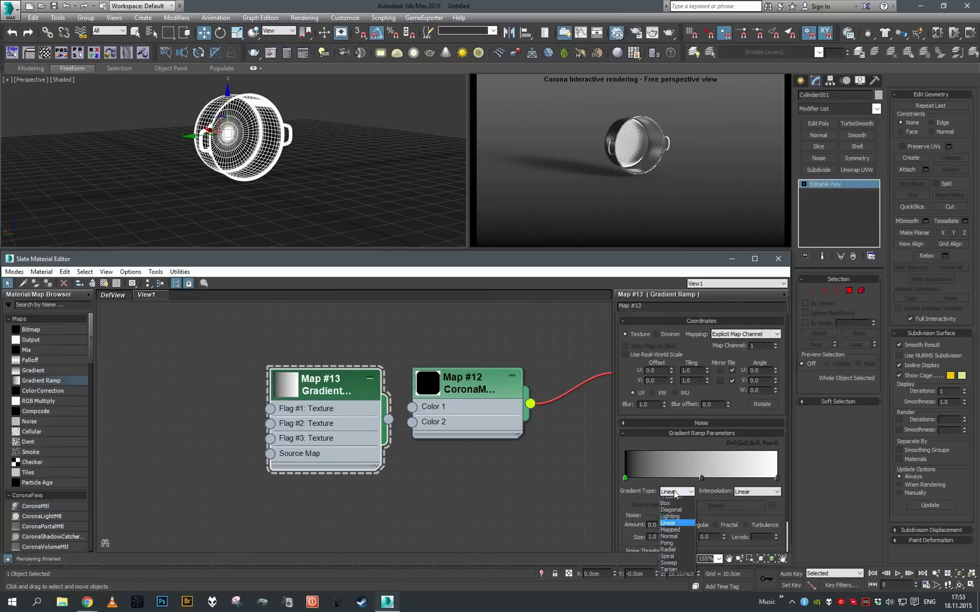
pyautogui.click(668, 561)
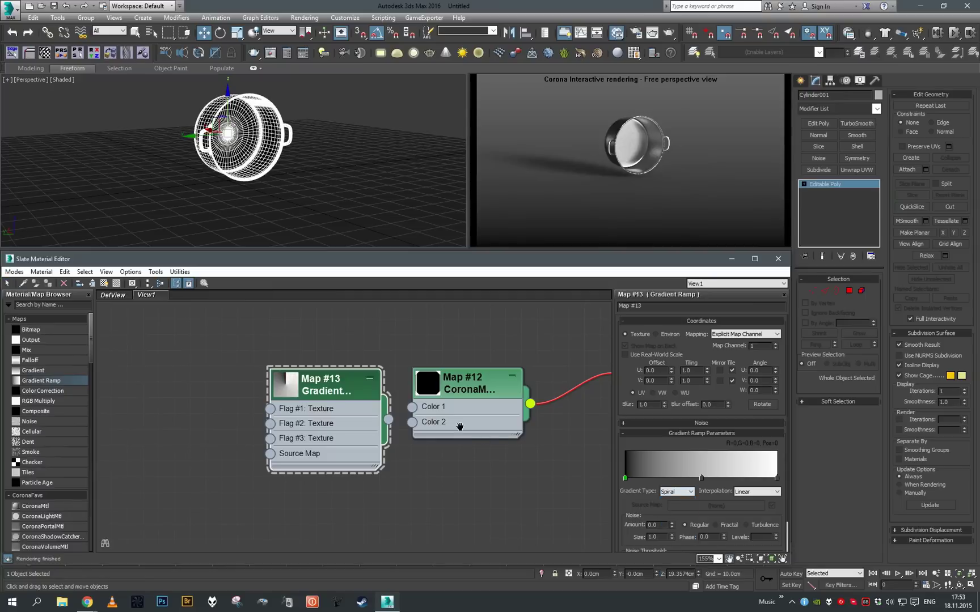
# - Connect the Gradient Ramp to the CoronaMultiMap's Color 2, collapse its node and inspect the pot's inner base
pyautogui.scroll(1, 352, 429)
pyautogui.moveTo(319, 421); pyautogui.dragTo(387, 422)
pyautogui.click(307, 376)
pyautogui.scroll(5, 269, 127)
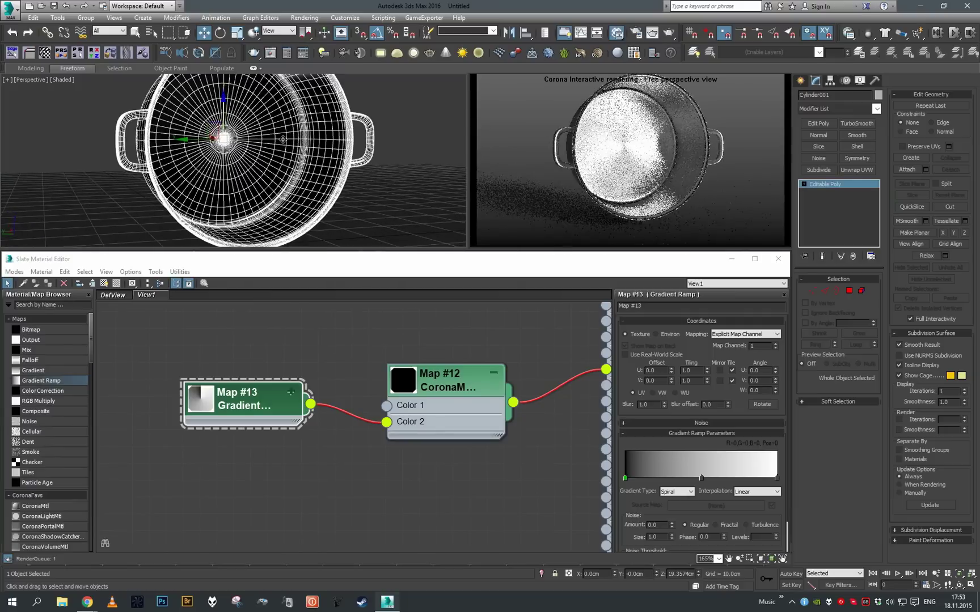
pyautogui.moveTo(299, 139)
pyautogui.keyDown('alt'); pyautogui.mouseDown(button='middle')
pyautogui.moveTo(456, 141)
pyautogui.moveTo(305, 127)
pyautogui.mouseUp(button='middle'); pyautogui.keyUp('alt')
pyautogui.scroll(-4, 304, 127)
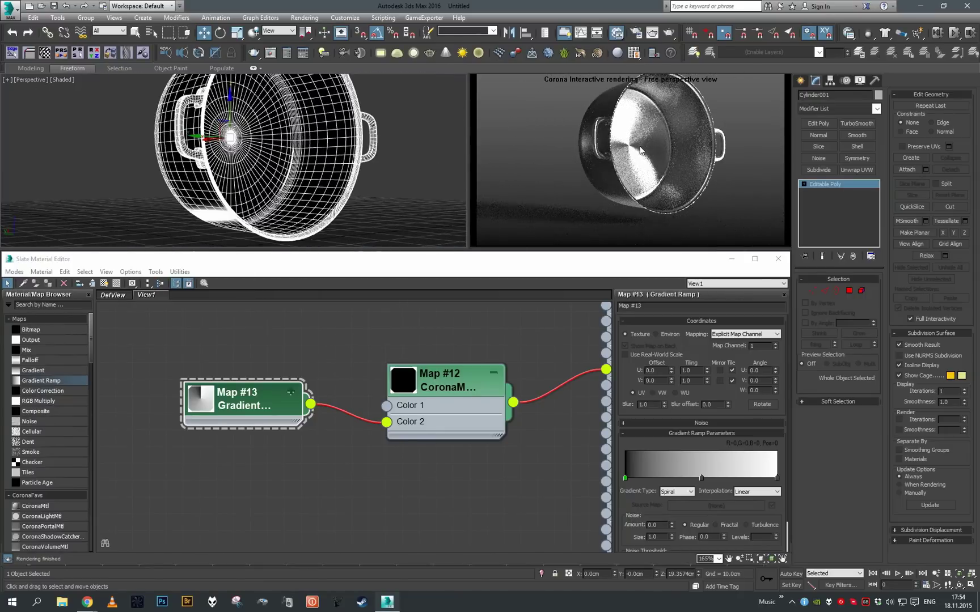
# - Insert a ColorCorrection map between the Gradient Ramp and the CoronaMultiMap's Color 2, and collapse its node
pyautogui.moveTo(251, 401); pyautogui.dragTo(167, 433)
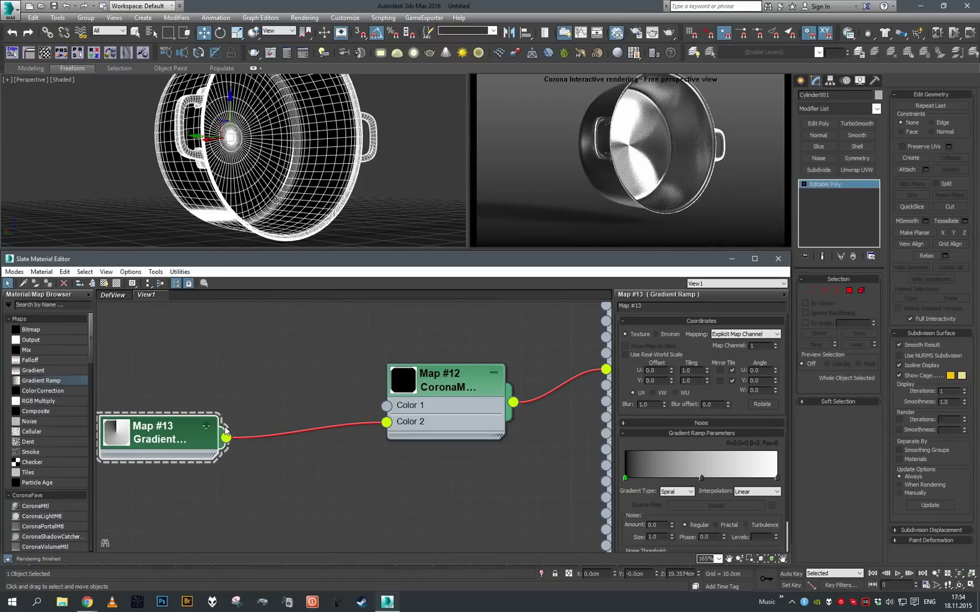
pyautogui.moveTo(156, 451); pyautogui.dragTo(141, 416)
pyautogui.moveTo(161, 414); pyautogui.dragTo(298, 419, button='middle')
pyautogui.scroll(-1, 299, 420)
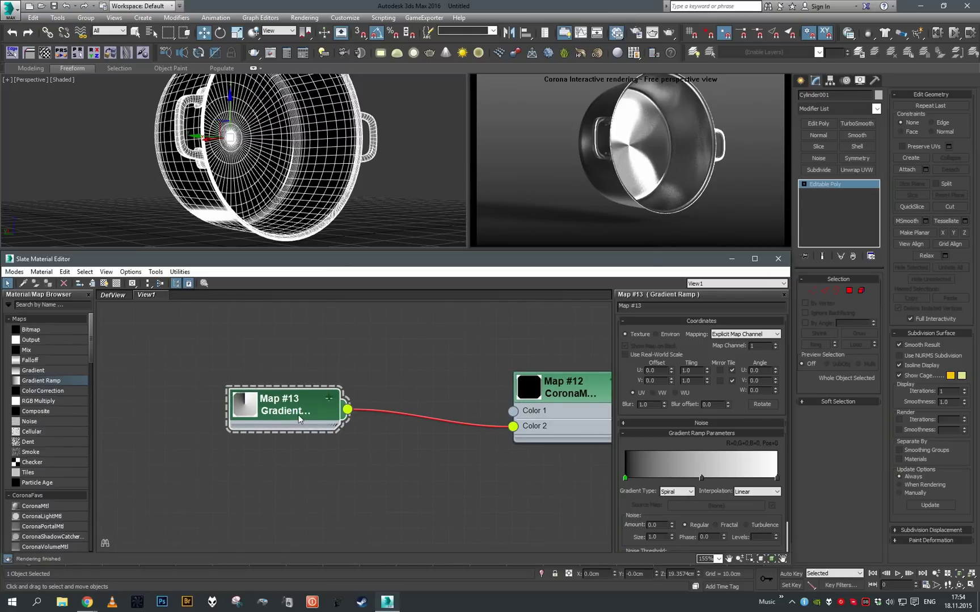
pyautogui.moveTo(299, 420); pyautogui.dragTo(294, 440)
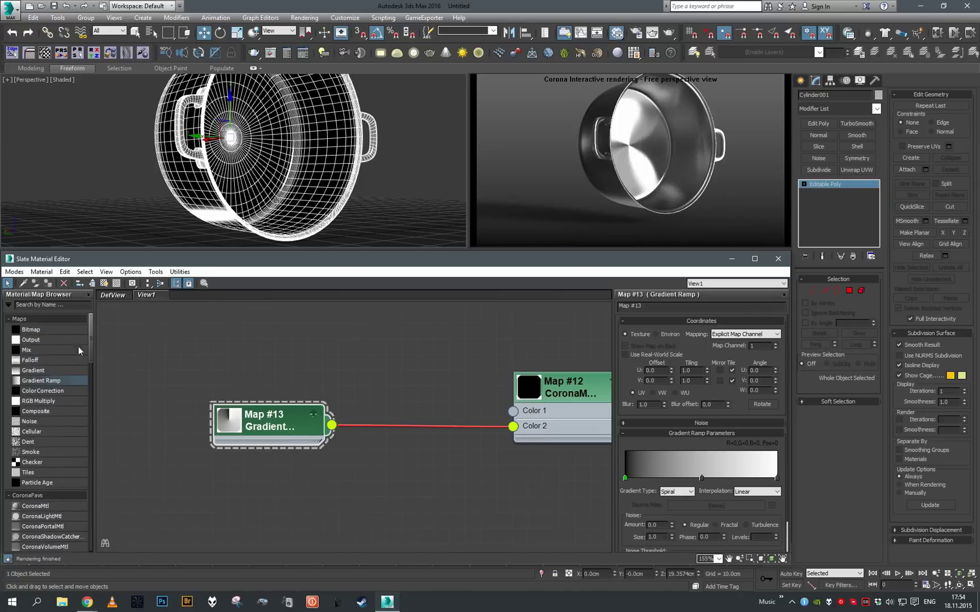
pyautogui.moveTo(126, 402); pyautogui.dragTo(438, 424)
pyautogui.doubleClick(439, 433)
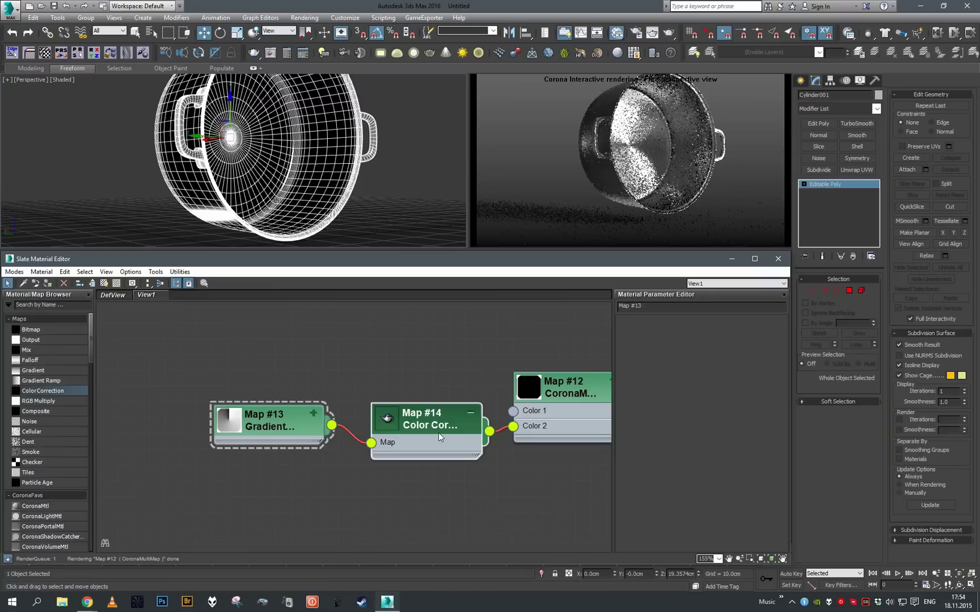
pyautogui.click(470, 421)
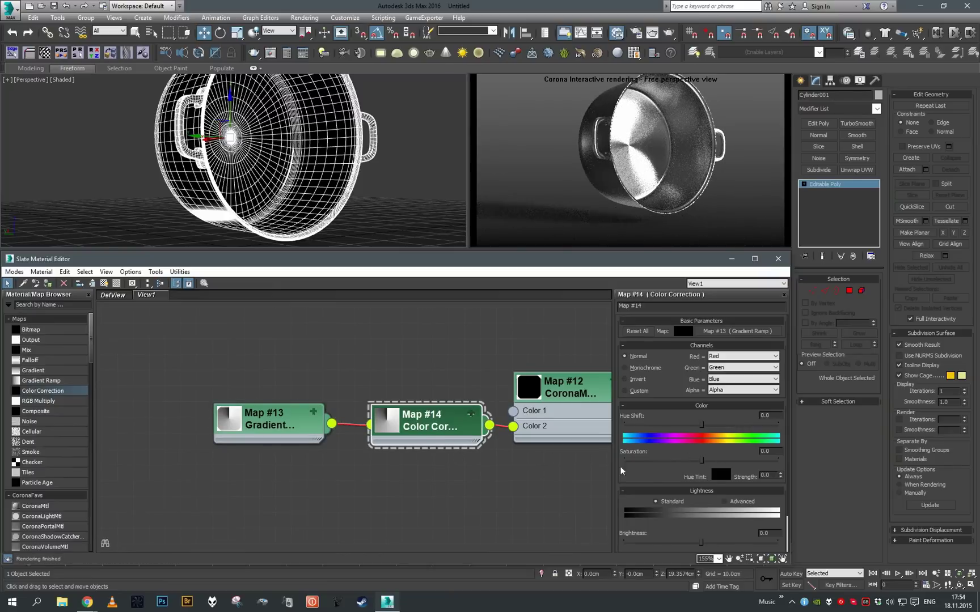
# - Switch the ColorCorrection map's lightness to Advanced and set its RGB gamma to 0.455
pyautogui.moveTo(670, 480); pyautogui.dragTo(670, 436)
pyautogui.click(724, 458)
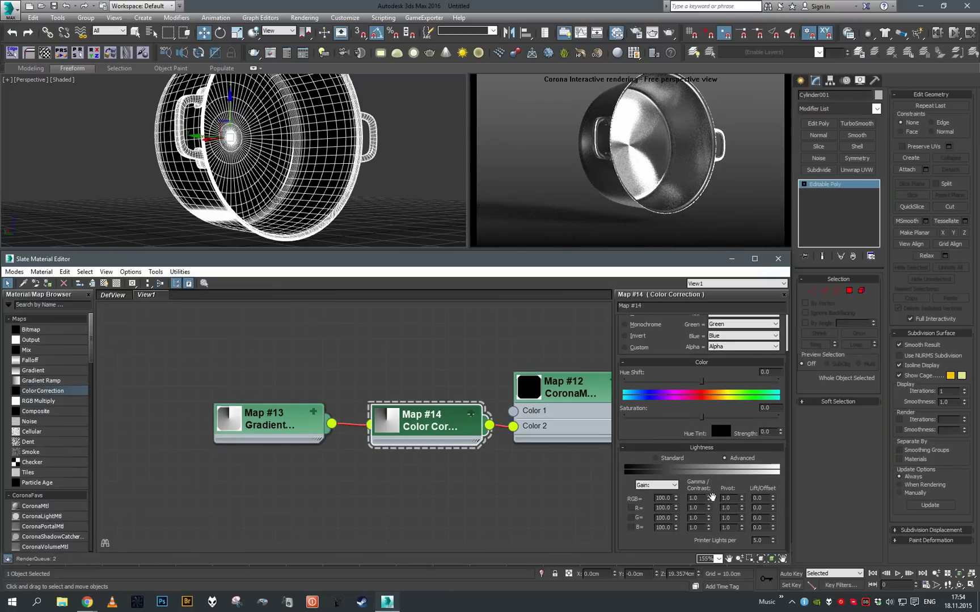
pyautogui.doubleClick(698, 498)
pyautogui.write('.455')
pyautogui.press('Return')
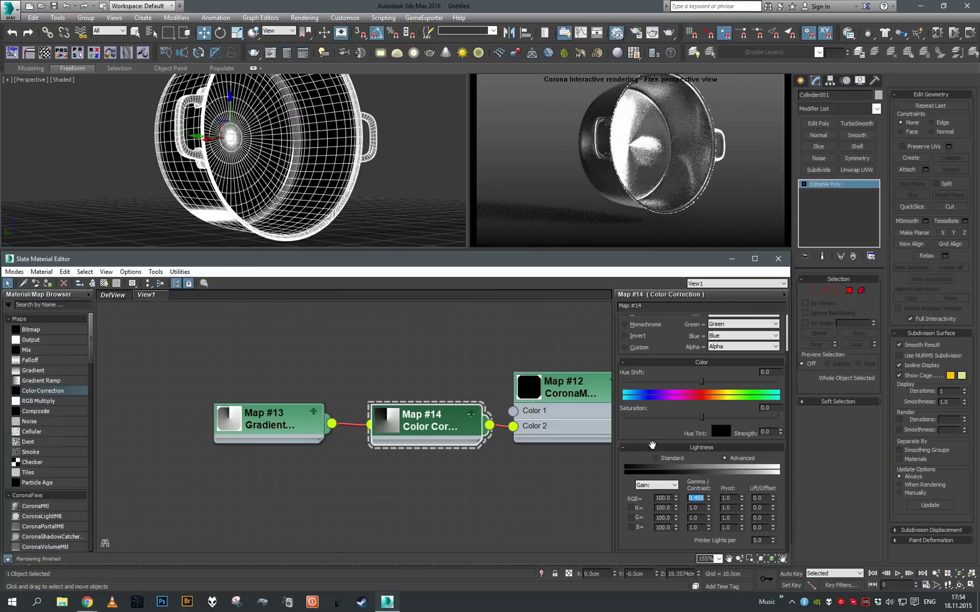
# - Turn the pot 180 degrees around its side-lying pose and examine the anisotropic highlights on its underside
pyautogui.middleClick(315, 163)
pyautogui.keyDown('alt'); pyautogui.moveTo(315, 164); pyautogui.dragTo(257, 161, button='middle'); pyautogui.keyUp('alt')
pyautogui.press('e')
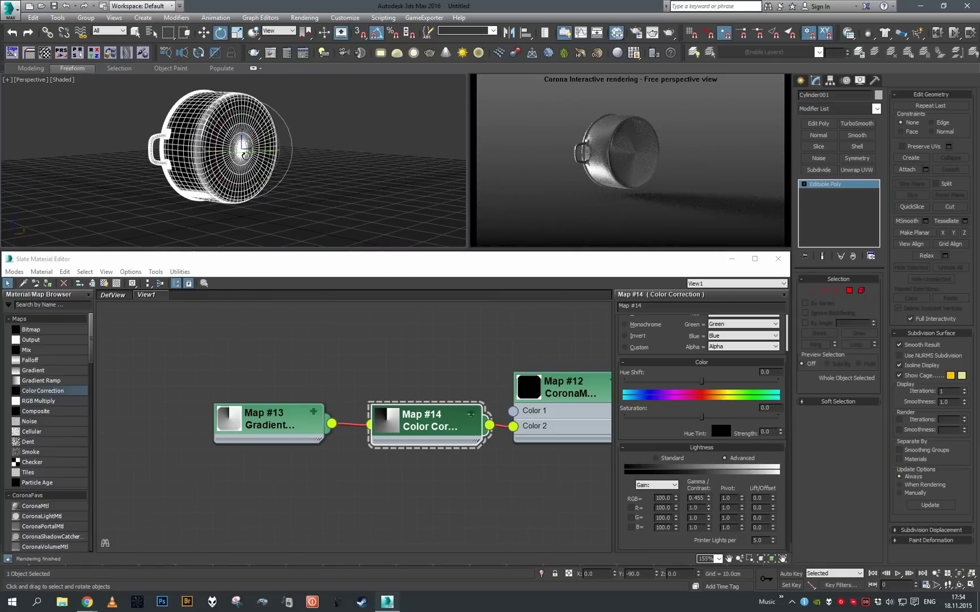
pyautogui.moveTo(242, 150); pyautogui.dragTo(335, 153)
pyautogui.moveTo(318, 152)
pyautogui.keyDown('alt'); pyautogui.mouseDown(button='middle')
pyautogui.moveTo(405, 147)
pyautogui.moveTo(319, 144)
pyautogui.mouseUp(button='middle'); pyautogui.keyUp('alt')
pyautogui.scroll(2, 329, 142)
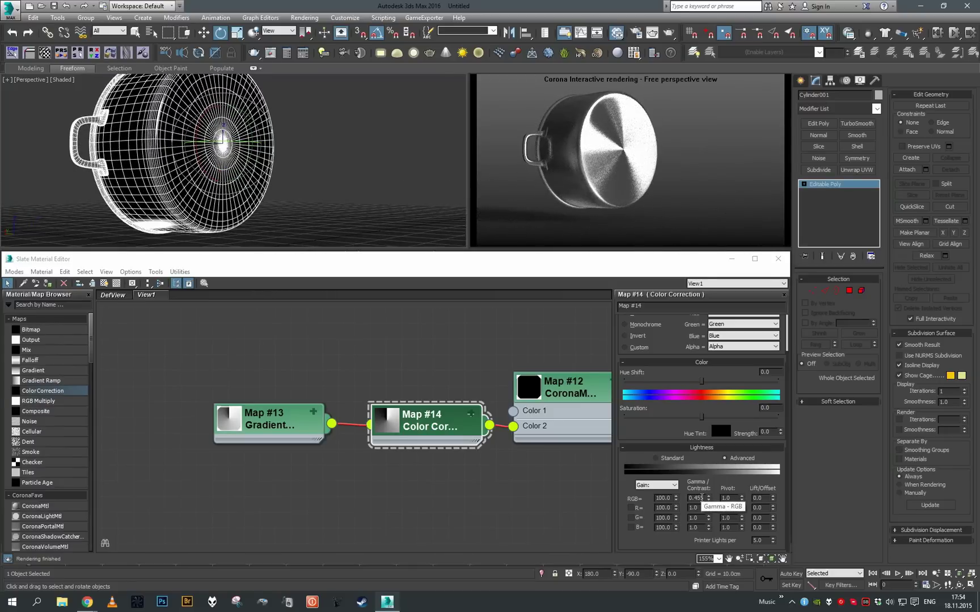
pyautogui.keyDown('alt'); pyautogui.moveTo(291, 152); pyautogui.dragTo(321, 163, button='middle'); pyautogui.keyUp('alt')
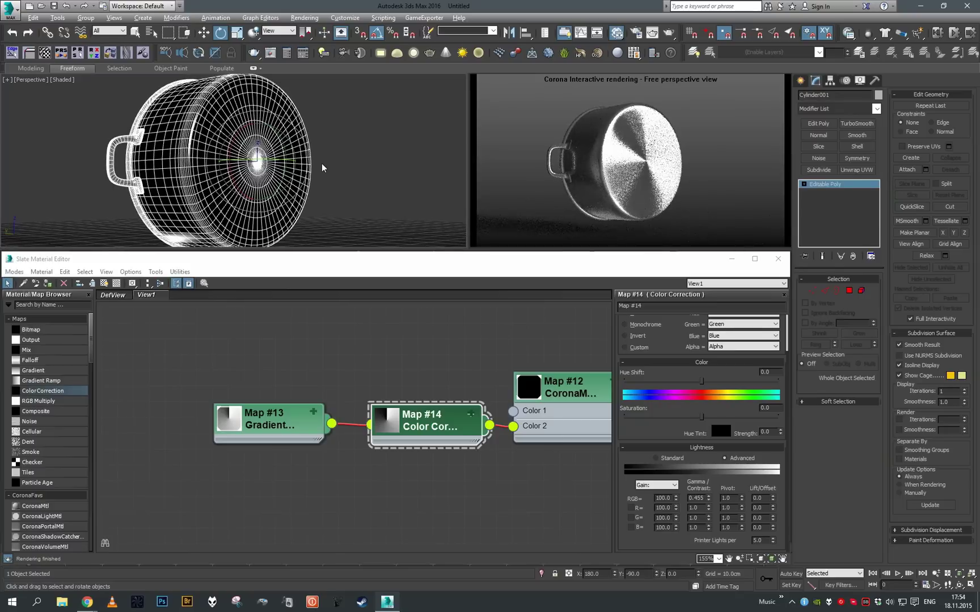
# - Compare the underside with the ColorCorrection map's RGB gamma at 1.0, and return the gamma to 0.455
pyautogui.doubleClick(697, 498)
pyautogui.write('1')
pyautogui.press('Return')
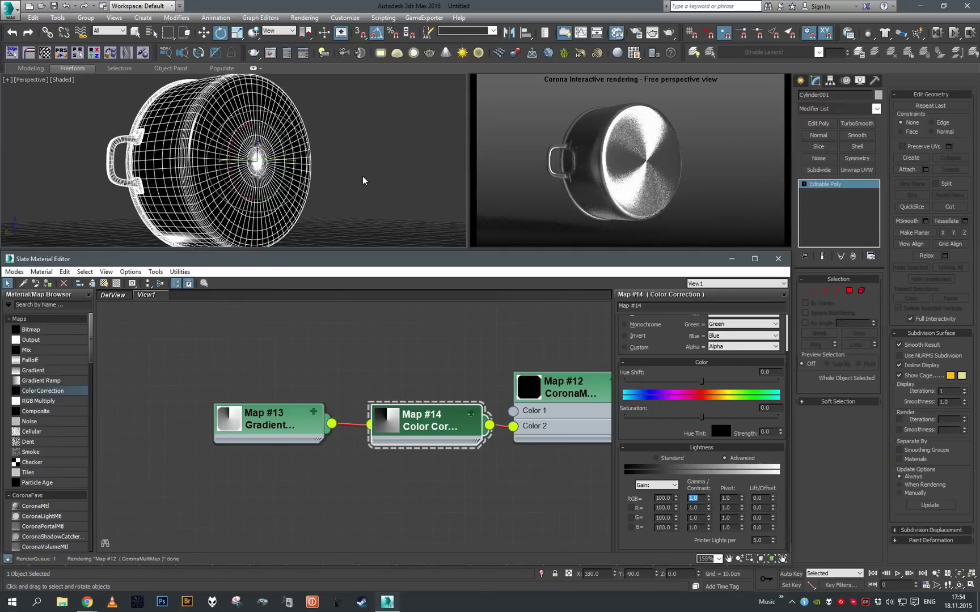
pyautogui.moveTo(363, 177)
pyautogui.keyDown('alt'); pyautogui.mouseDown(button='middle')
pyautogui.moveTo(345, 177)
pyautogui.moveTo(368, 180)
pyautogui.mouseUp(button='middle'); pyautogui.keyUp('alt')
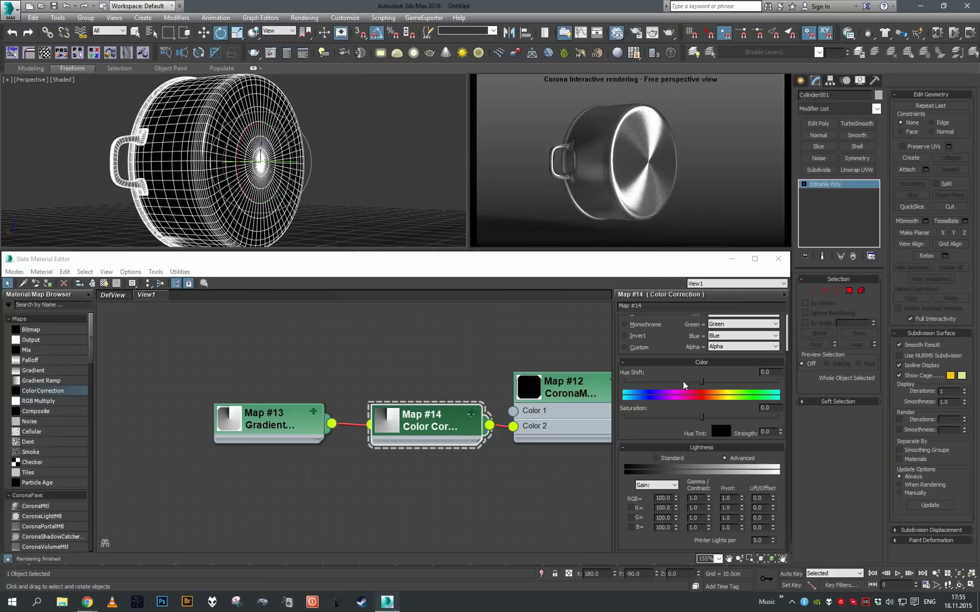
pyautogui.click(699, 499)
pyautogui.write('.45')
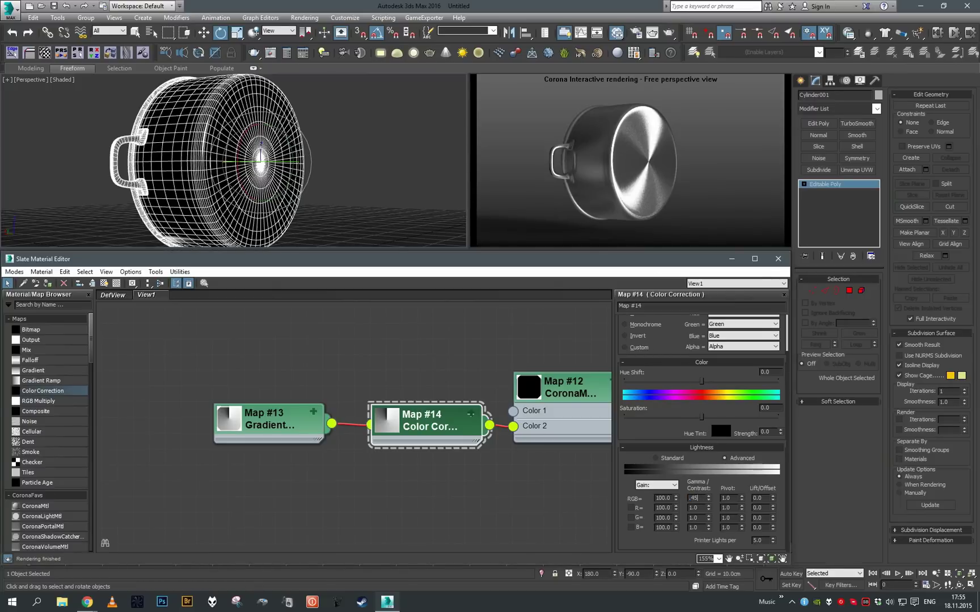
pyautogui.write('5')
pyautogui.press('Return')
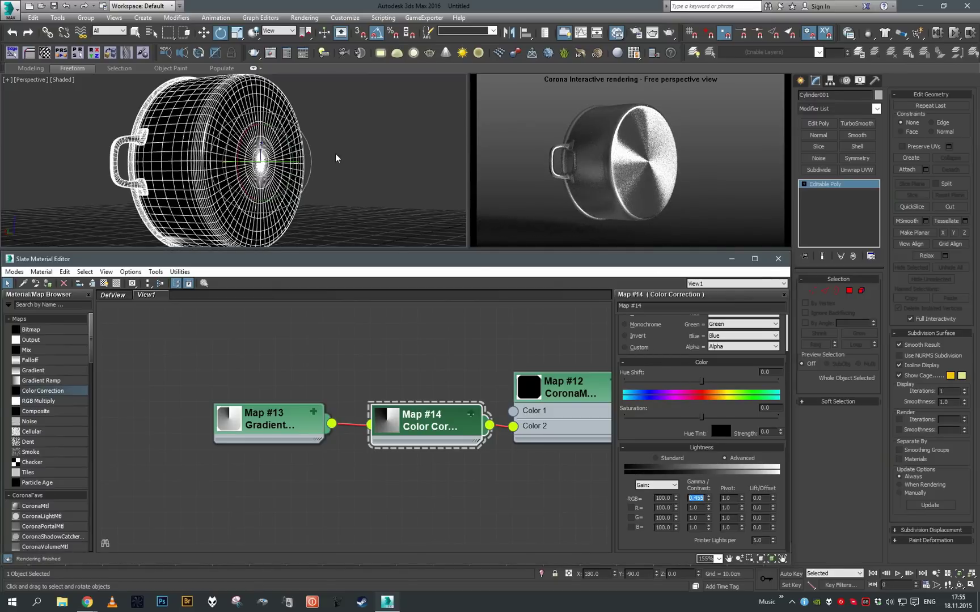
# - Stand the pot upright again and reset its Z rotation and Z position to 0
pyautogui.moveTo(336, 158)
pyautogui.keyDown('alt'); pyautogui.mouseDown(button='middle')
pyautogui.moveTo(232, 162)
pyautogui.moveTo(352, 161)
pyautogui.mouseUp(button='middle'); pyautogui.keyUp('alt')
pyautogui.scroll(-3, 352, 161)
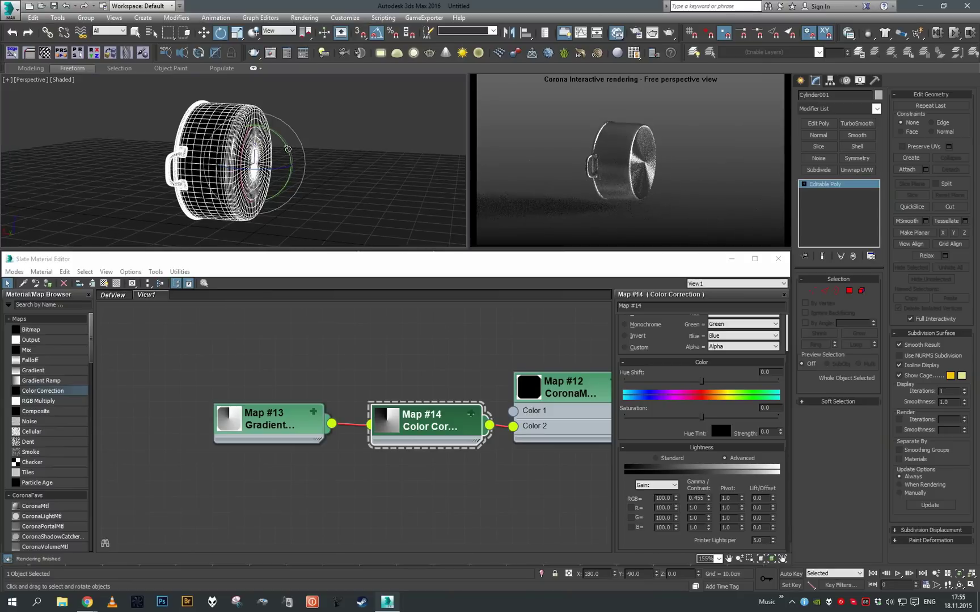
pyautogui.moveTo(288, 149); pyautogui.dragTo(313, 182)
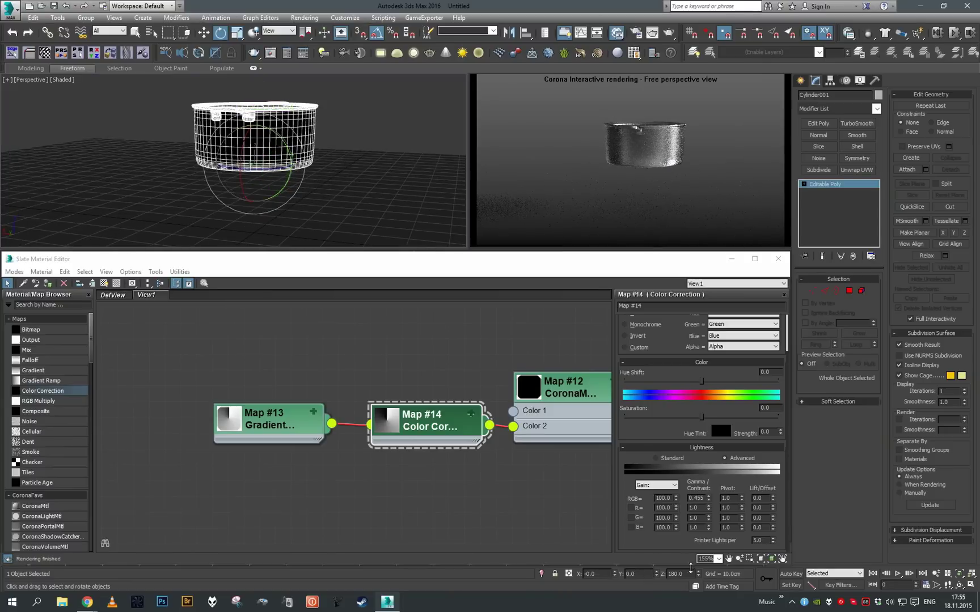
pyautogui.rightClick(697, 577)
pyautogui.moveTo(389, 190); pyautogui.dragTo(390, 208, button='middle')
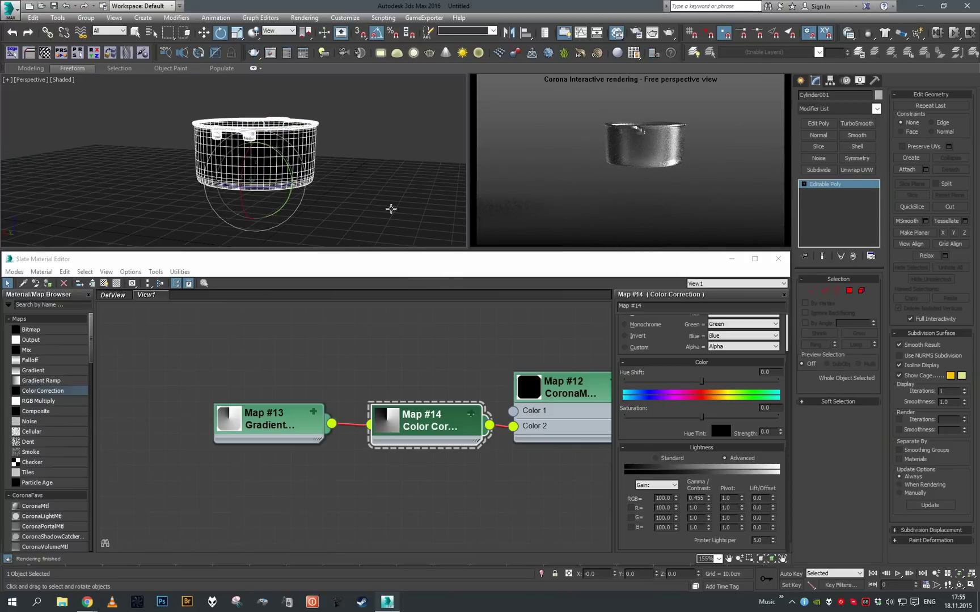
pyautogui.press('w')
pyautogui.rightClick(697, 573)
pyautogui.press('z')
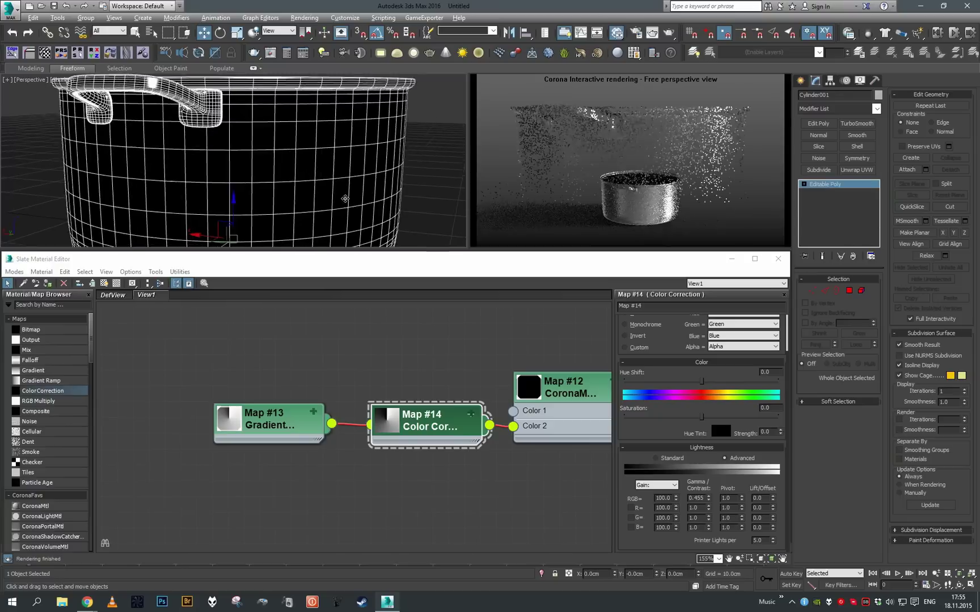
pyautogui.keyDown('alt'); pyautogui.moveTo(372, 198); pyautogui.dragTo(357, 192, button='middle'); pyautogui.keyUp('alt')
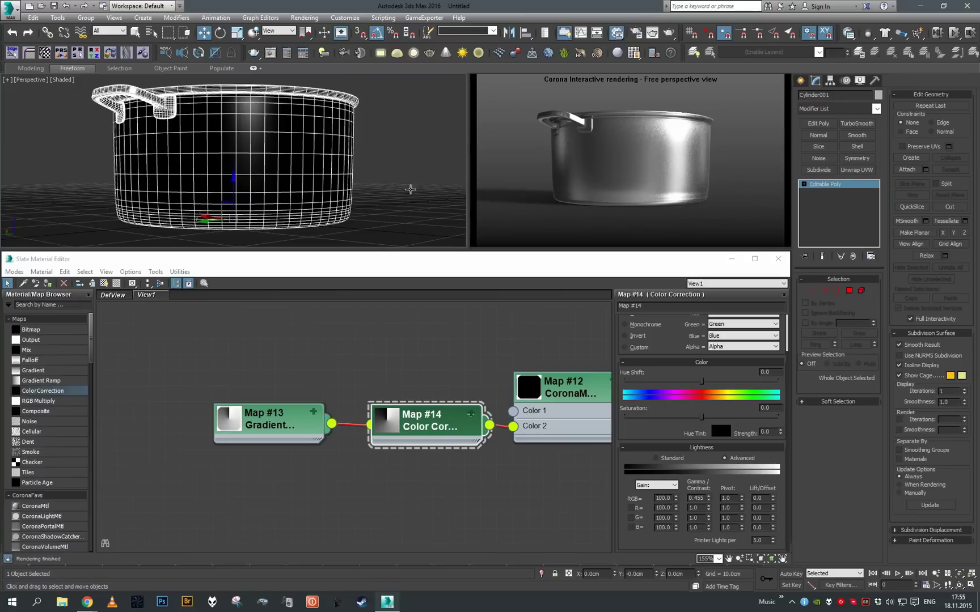
# - Clone the CoronaMultiMap above the original, delete the cloned input maps and open the copy's parameters
pyautogui.moveTo(494, 373); pyautogui.dragTo(284, 394, button='middle')
pyautogui.scroll(-2, 423, 396)
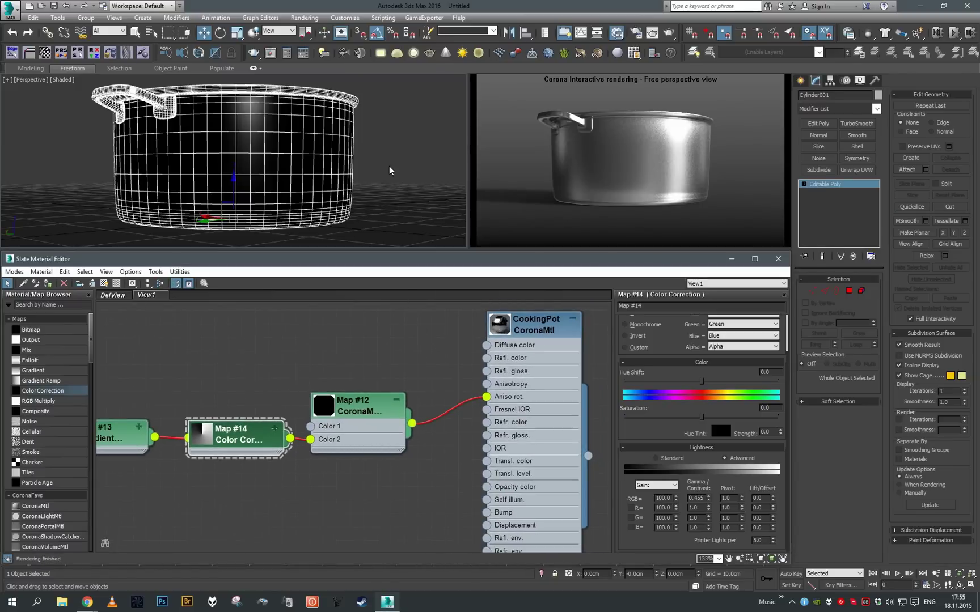
pyautogui.scroll(5, 335, 153)
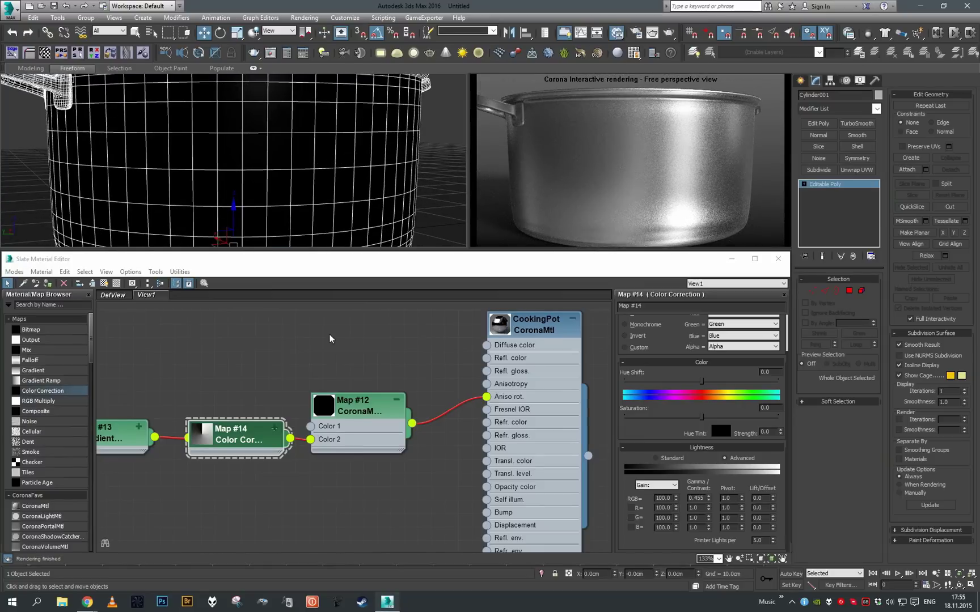
pyautogui.scroll(-5, 360, 367)
pyautogui.moveTo(354, 330); pyautogui.dragTo(406, 334, button='middle')
pyautogui.scroll(2, 431, 361)
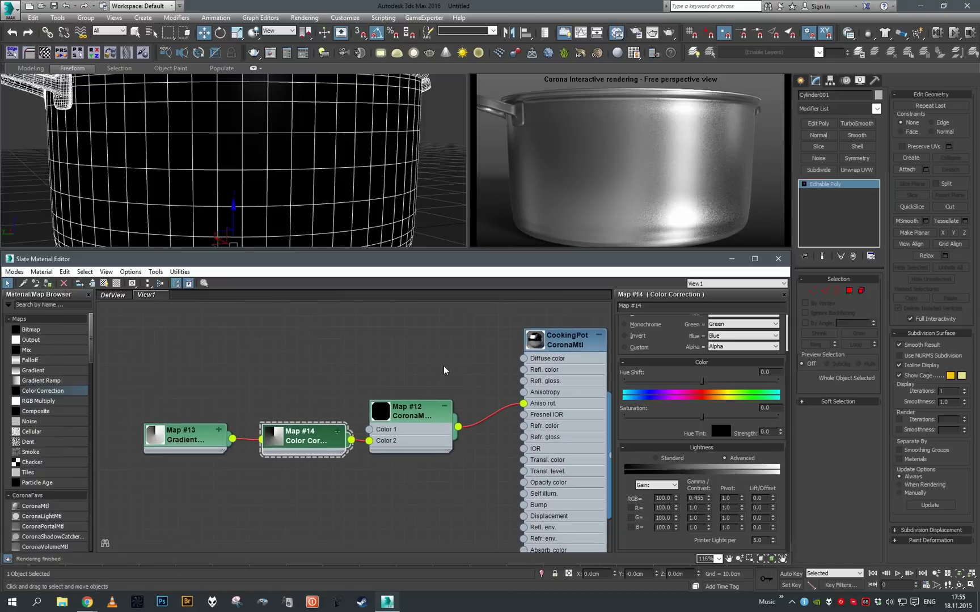
pyautogui.scroll(1, 443, 363)
pyautogui.moveTo(442, 363); pyautogui.dragTo(451, 394, button='middle')
pyautogui.keyDown('shift'); pyautogui.moveTo(431, 469); pyautogui.dragTo(444, 343); pyautogui.keyUp('shift')
pyautogui.moveTo(348, 386)
pyautogui.mouseDown()
pyautogui.moveTo(393, 433)
pyautogui.moveTo(412, 415)
pyautogui.mouseUp()
pyautogui.press('Delete')
pyautogui.moveTo(433, 335); pyautogui.dragTo(399, 379, button='middle')
pyautogui.doubleClick(410, 372)
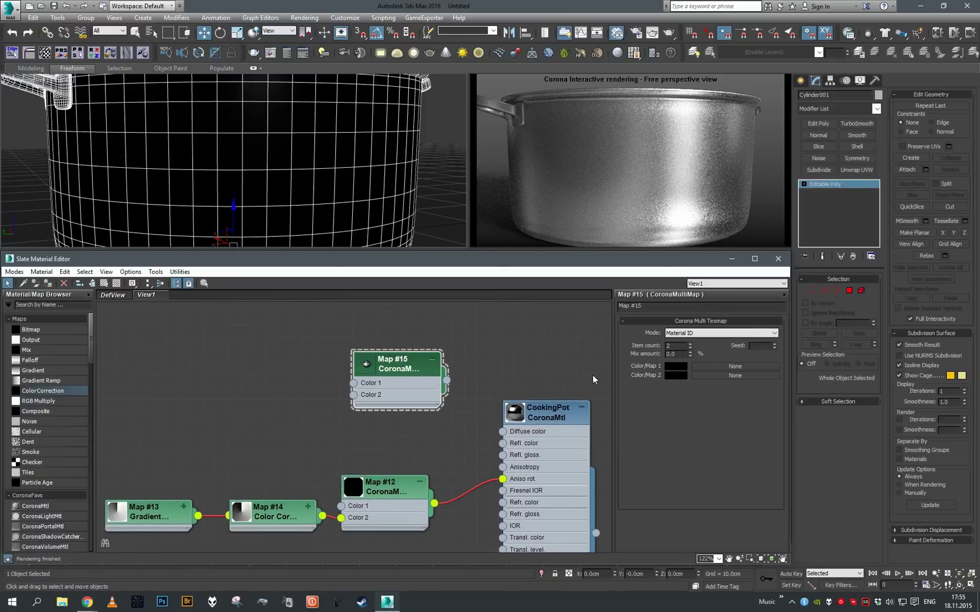
# - Place the copied CoronaMultiMap beside the CookingPot material and connect it to the Refl. gloss. slot
pyautogui.moveTo(396, 390); pyautogui.dragTo(381, 421)
pyautogui.scroll(1, 444, 440)
pyautogui.moveTo(444, 440); pyautogui.dragTo(431, 417, button='middle')
pyautogui.scroll(2, 431, 417)
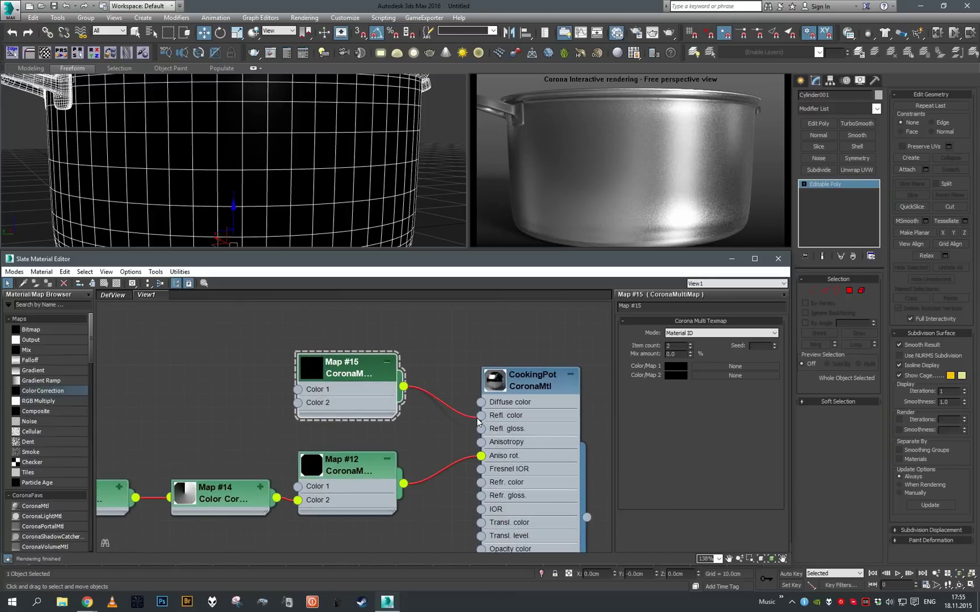
pyautogui.moveTo(478, 421); pyautogui.dragTo(481, 430)
# - Add a Bitmap map using HorizontalBrush_Fixed.jpg to the node view and preview its image
pyautogui.moveTo(308, 400); pyautogui.dragTo(468, 423, button='middle')
pyautogui.moveTo(57, 331); pyautogui.dragTo(344, 349)
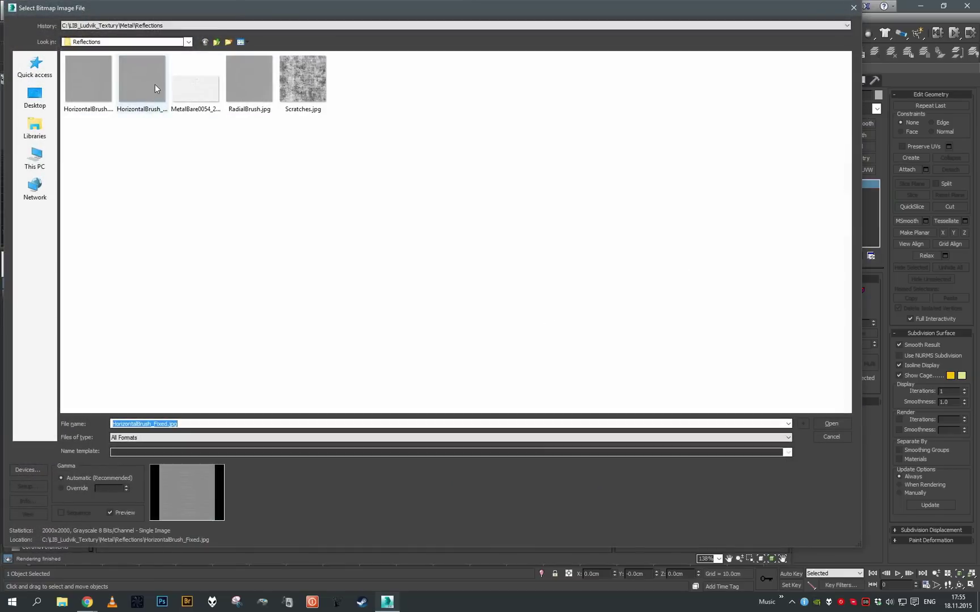
pyautogui.click(78, 92)
pyautogui.click(143, 89)
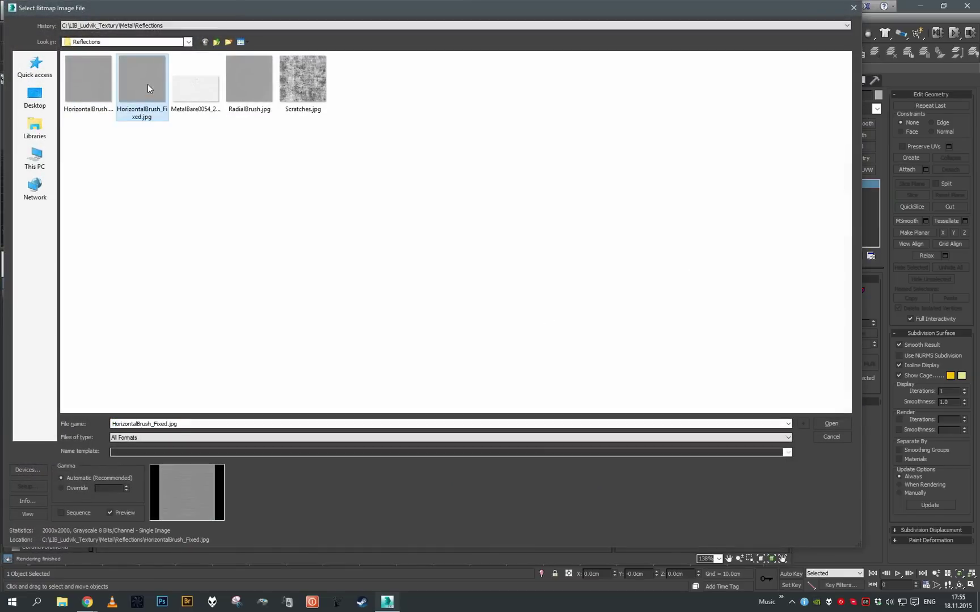
pyautogui.doubleClick(148, 88)
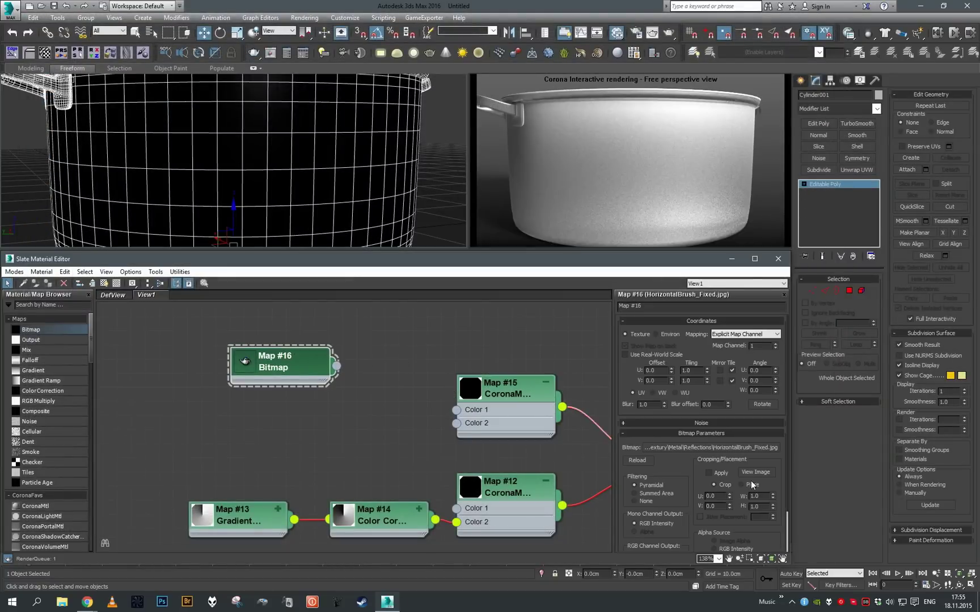
pyautogui.click(759, 472)
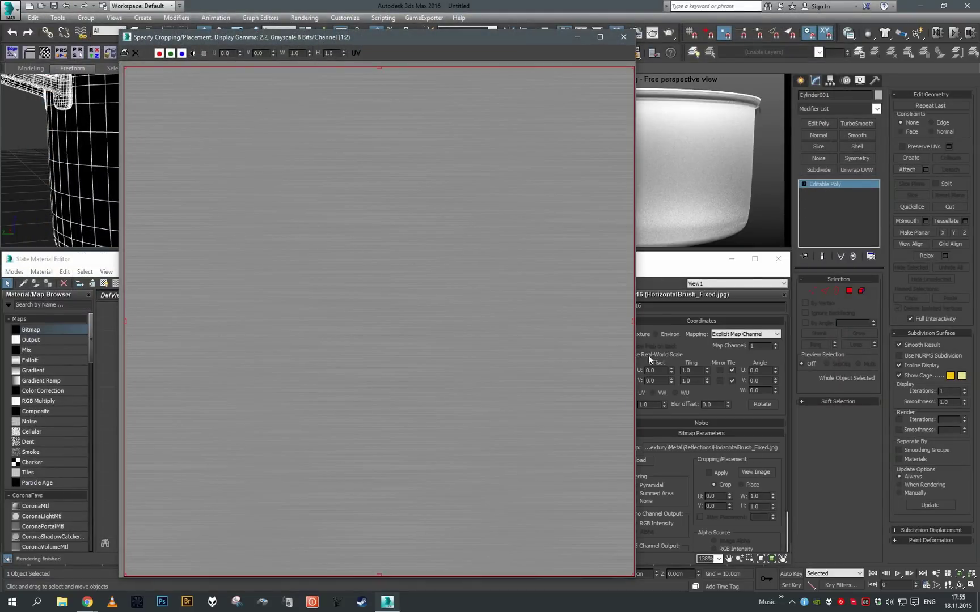
pyautogui.click(624, 41)
# - Place the horizontal brush bitmap beside the upper CoronaMultiMap and connect it to that map's Color 1 input
pyautogui.scroll(1, 311, 431)
pyautogui.moveTo(315, 402); pyautogui.dragTo(228, 408, button='middle')
pyautogui.moveTo(236, 374); pyautogui.dragTo(296, 404)
pyautogui.moveTo(295, 404); pyautogui.dragTo(270, 392, button='middle')
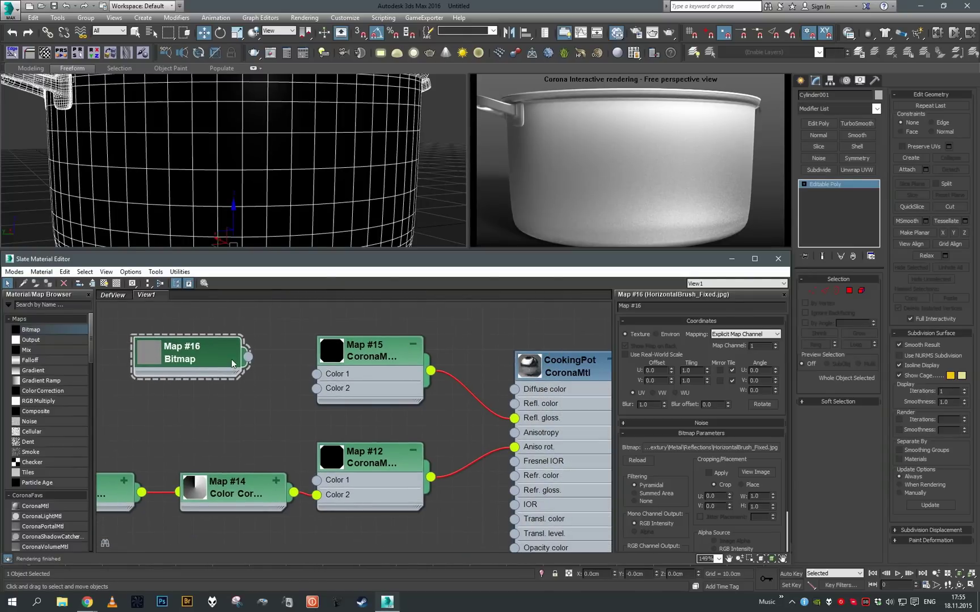
pyautogui.moveTo(248, 356)
pyautogui.mouseDown()
pyautogui.moveTo(326, 380)
pyautogui.moveTo(315, 374)
pyautogui.mouseUp()
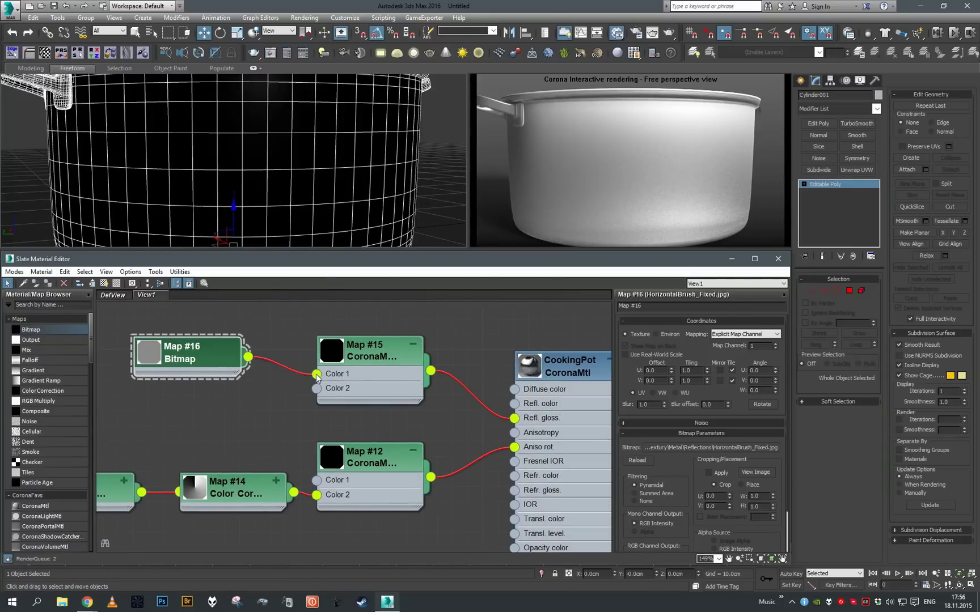
# - Show the horizontal brush bitmap shaded on the pot in the viewport and hide the wireframe edges
pyautogui.click(108, 284)
pyautogui.scroll(-2, 234, 170)
pyautogui.press('F4')
pyautogui.scroll(4, 233, 170)
pyautogui.keyDown('alt'); pyautogui.moveTo(243, 175); pyautogui.dragTo(232, 148, button='middle'); pyautogui.keyUp('alt')
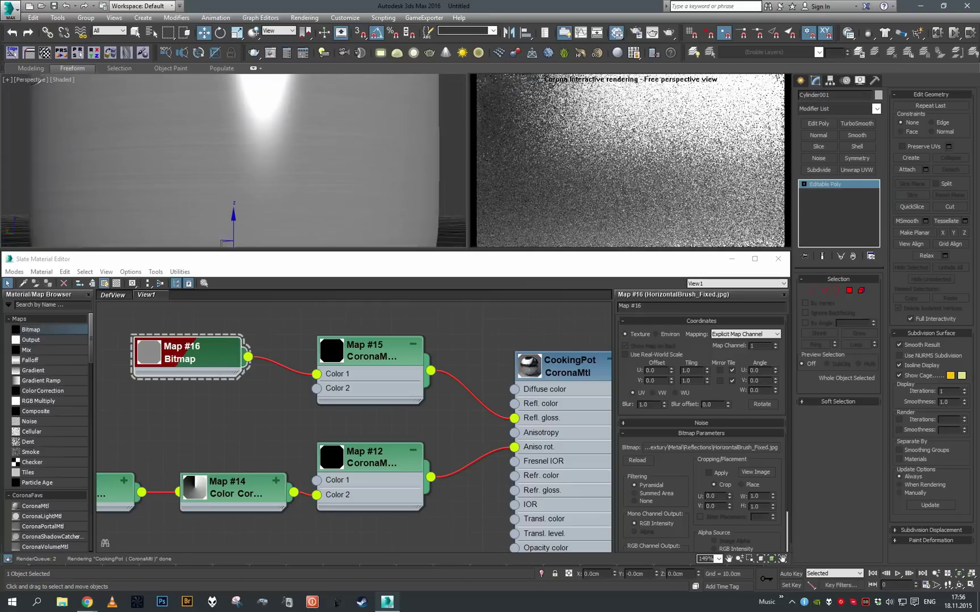
pyautogui.scroll(-5, 332, 193)
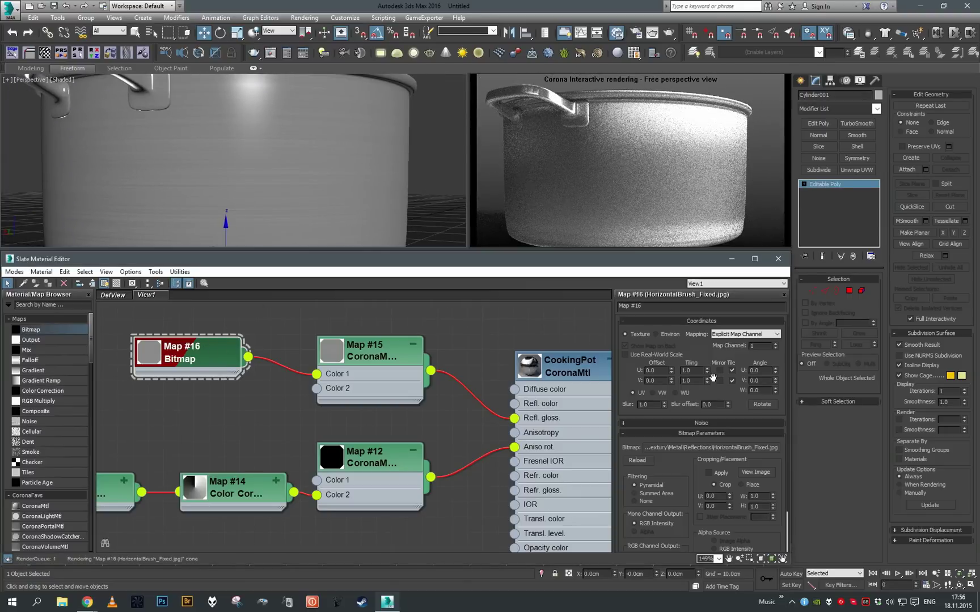
# - Set the horizontal brush bitmap's U and V tiling to 2.0 and its blur to 0.1
pyautogui.write('2')
pyautogui.press('Return')
pyautogui.moveTo(695, 382); pyautogui.dragTo(635, 406)
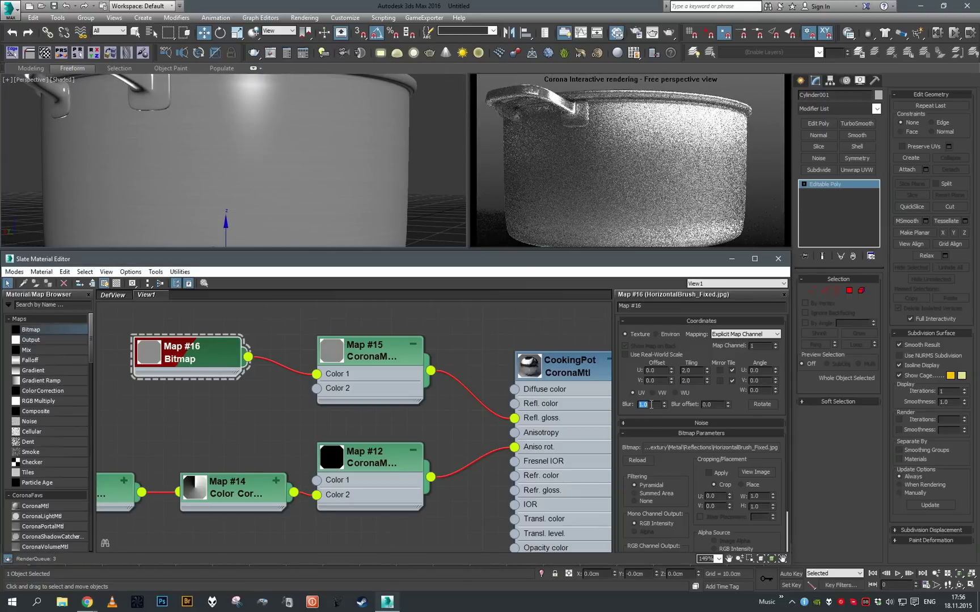
pyautogui.write('0.1')
pyautogui.press('Return')
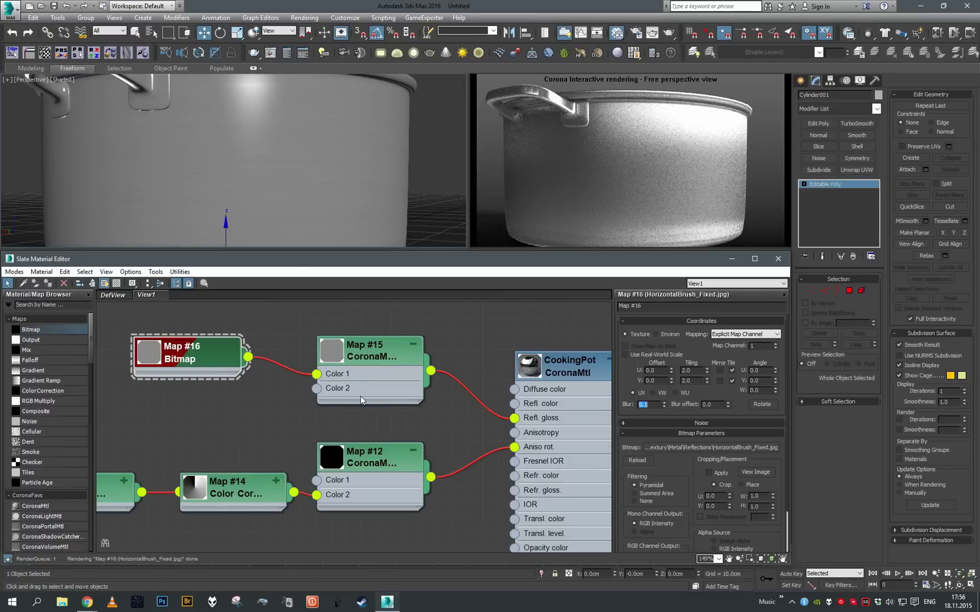
# - Try output RGB Level values of 2.8 and 2.5 on the horizontal brush bitmap and check the rendered pot
pyautogui.click(212, 364)
pyautogui.scroll(-8, 700, 495)
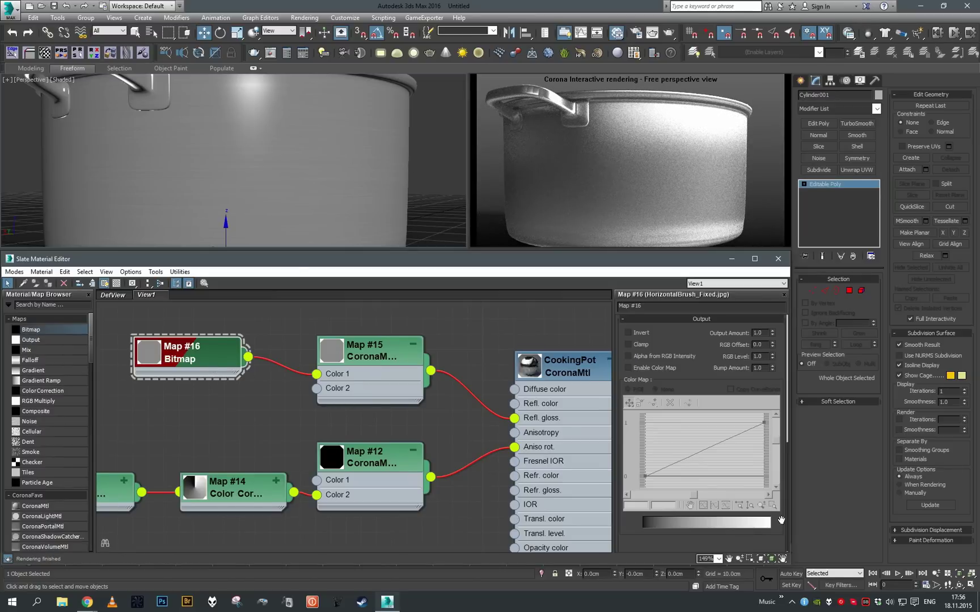
pyautogui.press('Return')
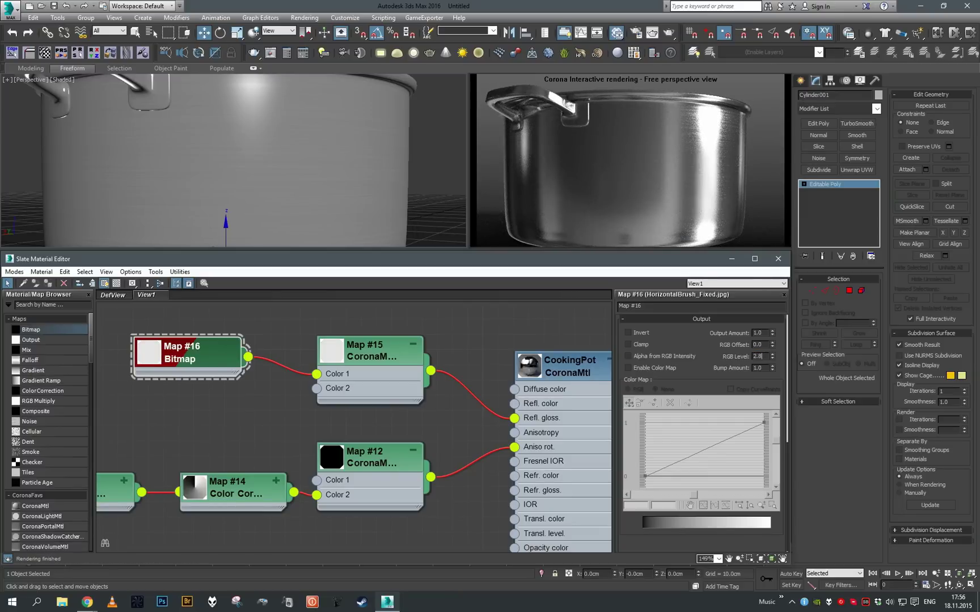
pyautogui.write('2.8')
pyautogui.press('Return')
pyautogui.write('2')
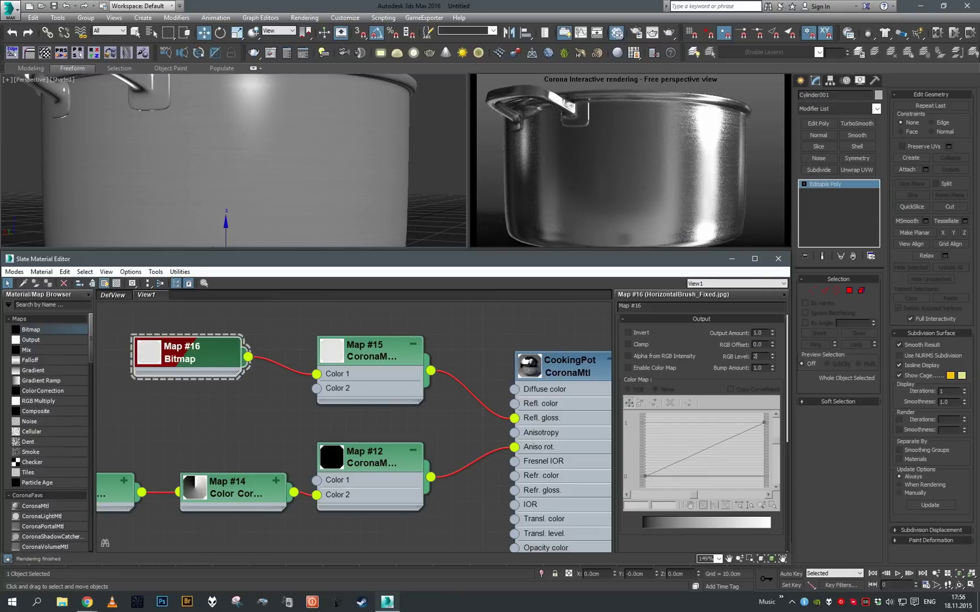
pyautogui.moveTo(367, 173)
pyautogui.keyDown('alt'); pyautogui.mouseDown(button='middle')
pyautogui.moveTo(377, 166)
pyautogui.moveTo(355, 169)
pyautogui.mouseUp(button='middle'); pyautogui.keyUp('alt')
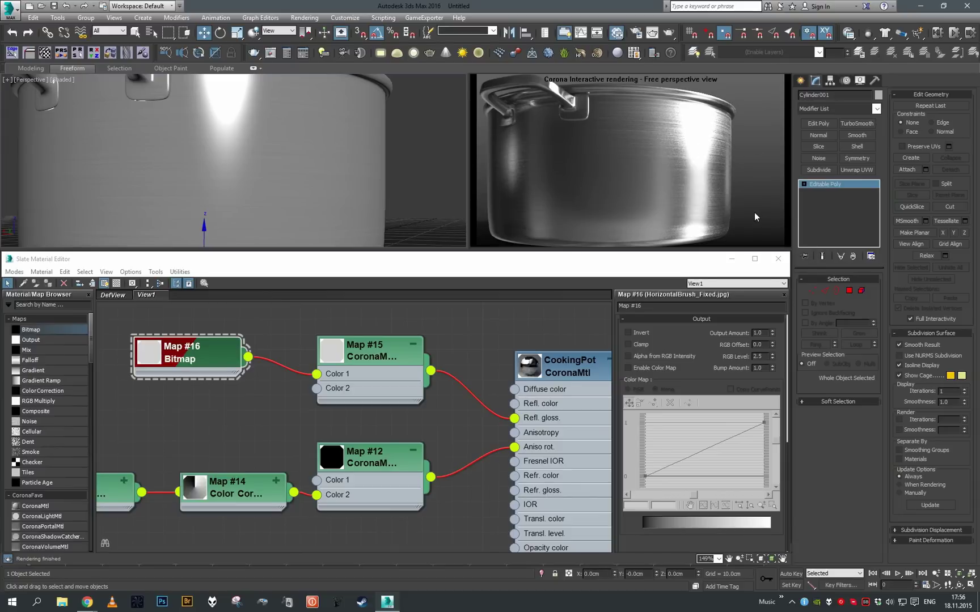
# - Set the horizontal brush bitmap's RGB Offset to 0.2 and RGB Level to 1.8
pyautogui.click(763, 345)
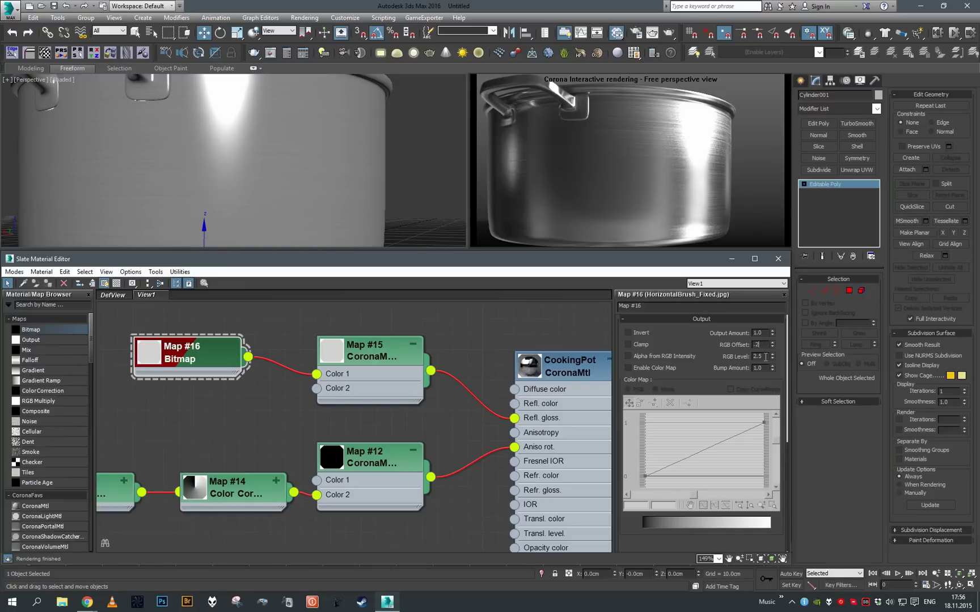
pyautogui.press('Return')
pyautogui.doubleClick(765, 357)
pyautogui.write('2')
pyautogui.press('Return')
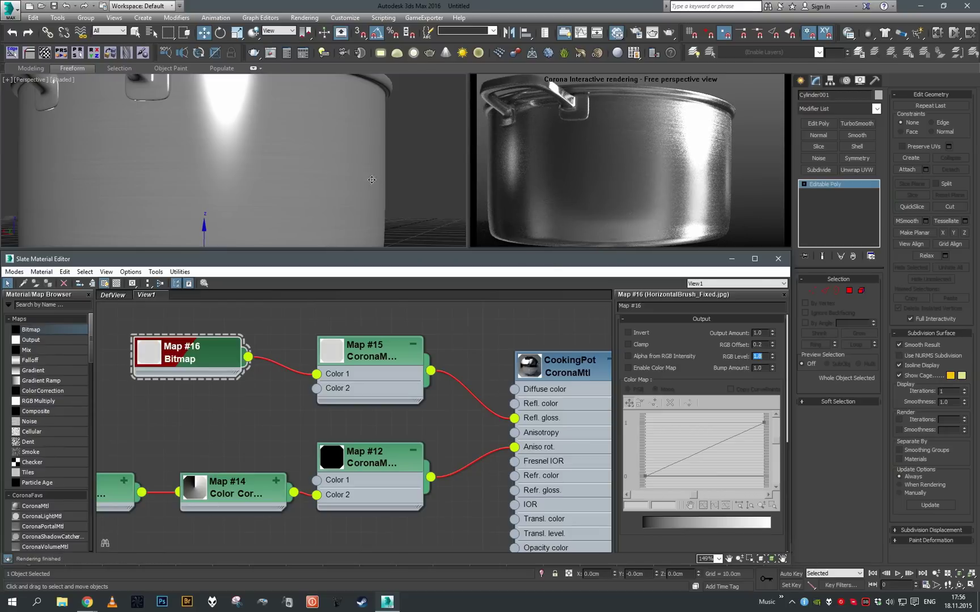
# - Tip the pot onto its side, raise it to about Z 23.5 cm and frame its interior in the view
pyautogui.scroll(-10, 339, 157)
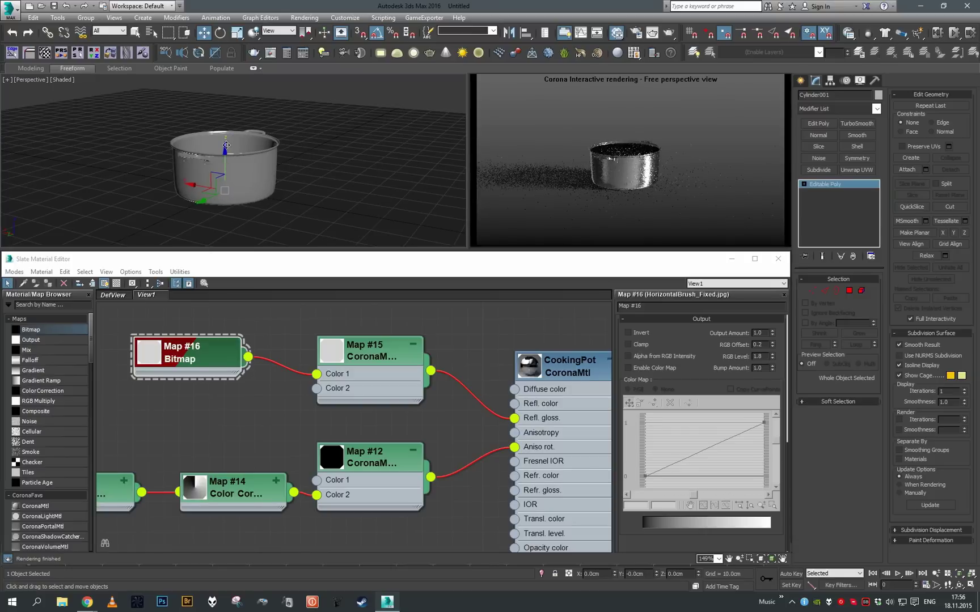
pyautogui.press('e')
pyautogui.moveTo(226, 158); pyautogui.dragTo(272, 163)
pyautogui.keyDown('alt'); pyautogui.moveTo(272, 164); pyautogui.dragTo(244, 139, button='middle'); pyautogui.keyUp('alt')
pyautogui.press('w')
pyautogui.moveTo(228, 128); pyautogui.dragTo(228, 104)
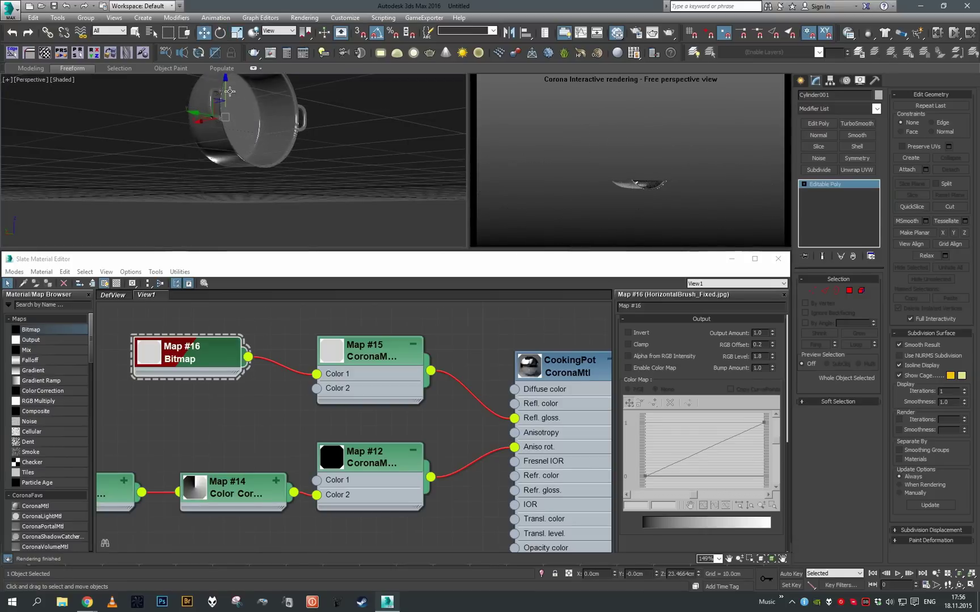
pyautogui.press('z')
pyautogui.moveTo(320, 144)
pyautogui.keyDown('alt'); pyautogui.mouseDown(button='middle')
pyautogui.moveTo(292, 132)
pyautogui.moveTo(239, 149)
pyautogui.moveTo(321, 145)
pyautogui.mouseUp(button='middle'); pyautogui.keyUp('alt')
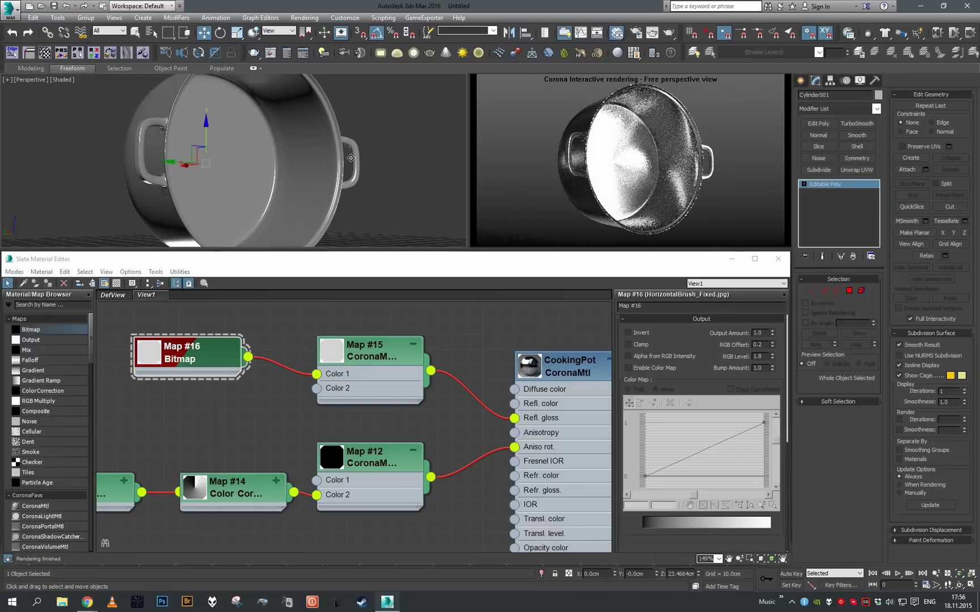
# - Clone the horizontal brush bitmap below the original, load RadialBrush.jpg into the copy and preview the image
pyautogui.scroll(-2, 305, 397)
pyautogui.moveTo(390, 396); pyautogui.dragTo(479, 432, button='middle')
pyautogui.keyDown('shift'); pyautogui.moveTo(294, 405); pyautogui.dragTo(307, 444); pyautogui.keyUp('shift')
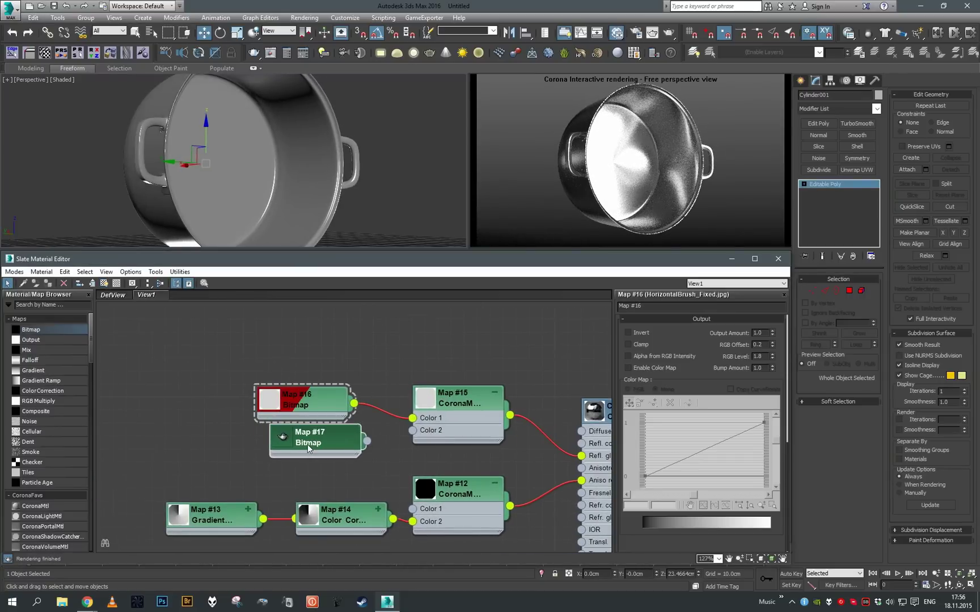
pyautogui.doubleClick(307, 445)
pyautogui.click(729, 448)
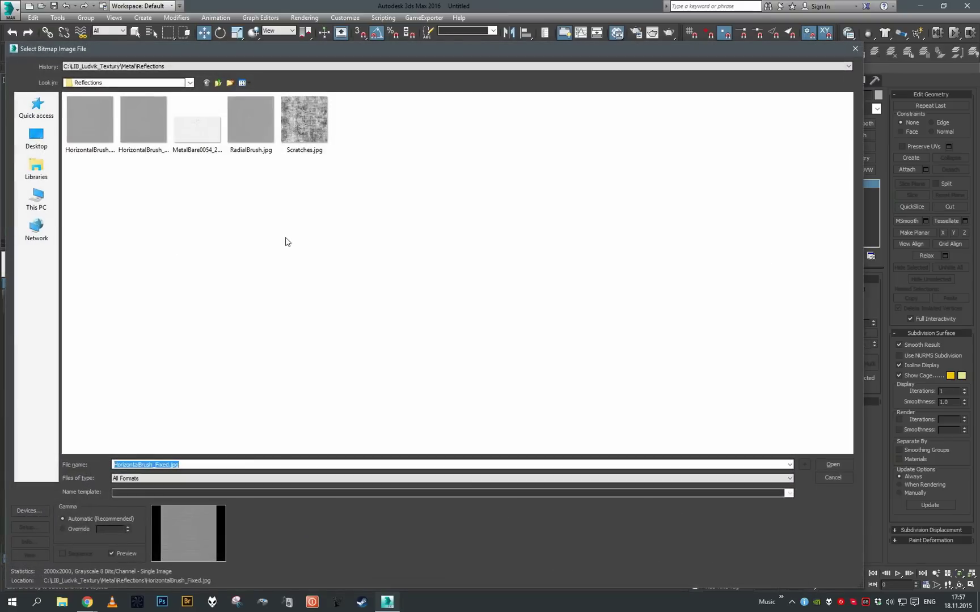
pyautogui.doubleClick(244, 127)
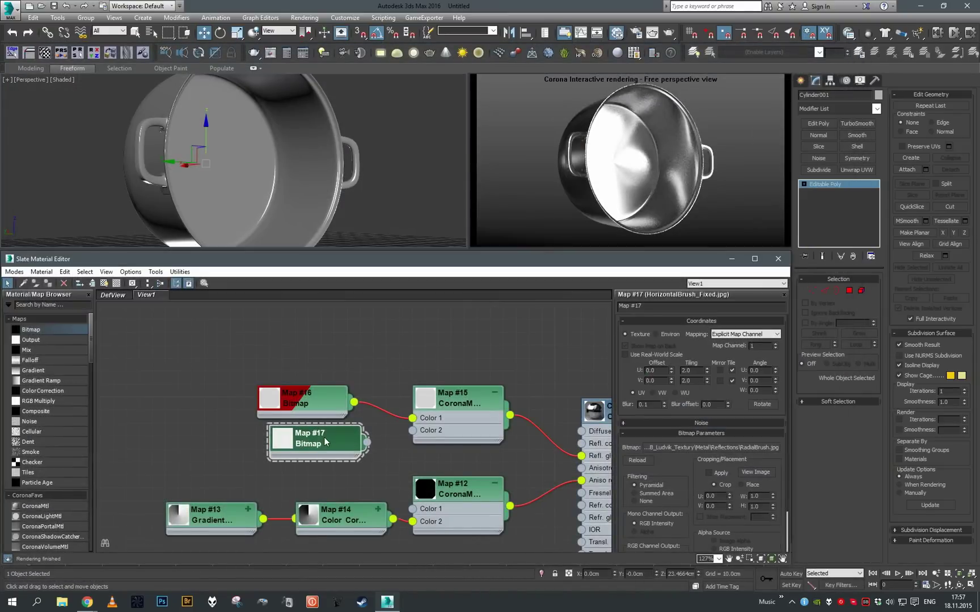
pyautogui.click(756, 473)
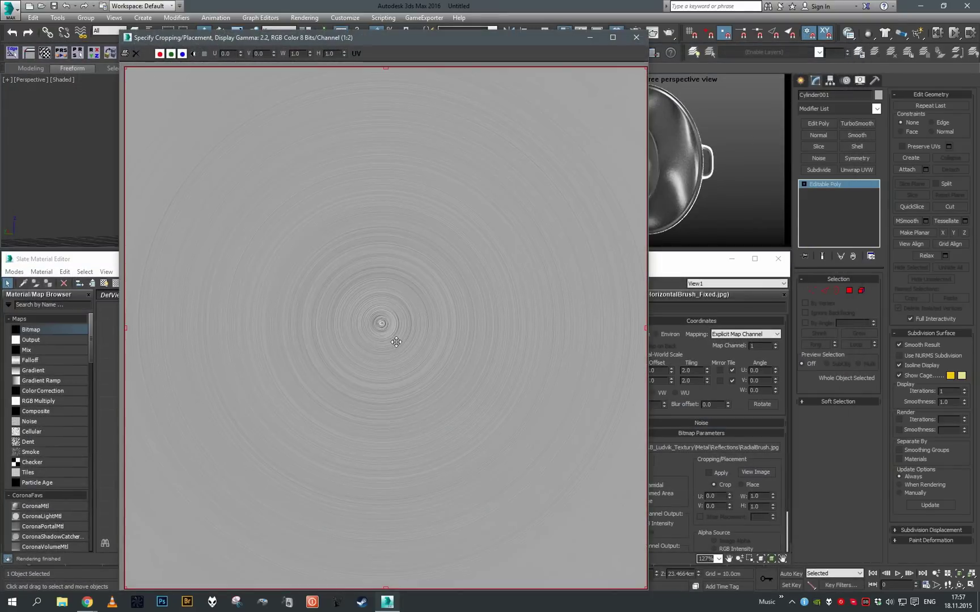
pyautogui.click(636, 38)
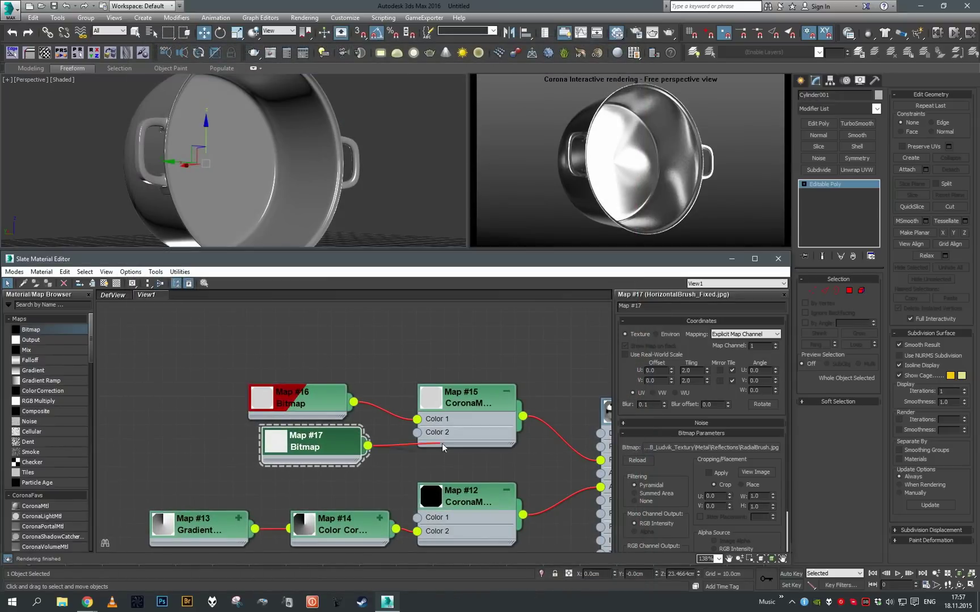
# - Connect the radial brush bitmap to the upper CoronaMultiMap's Color 2, set its tiling to 1.0 and show it in the viewport
pyautogui.moveTo(418, 438); pyautogui.dragTo(417, 433)
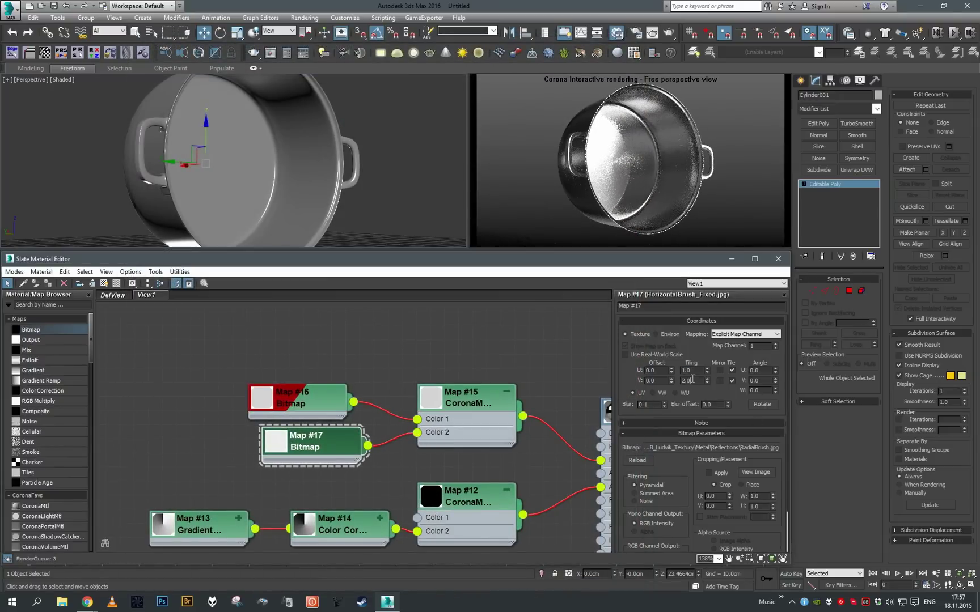
pyautogui.click(104, 283)
pyautogui.moveTo(287, 180); pyautogui.dragTo(206, 136, button='middle')
pyautogui.scroll(3, 255, 188)
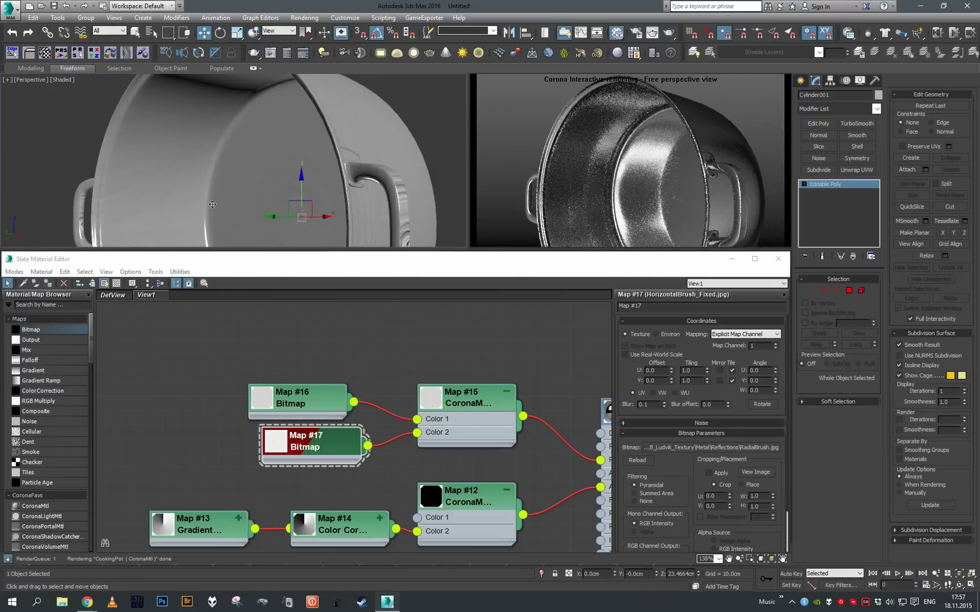
# - Examine the radial brush reflections inside the pot, and turn the pot around to inspect its underside
pyautogui.keyDown('alt'); pyautogui.moveTo(232, 179); pyautogui.dragTo(340, 215, button='middle'); pyautogui.keyUp('alt')
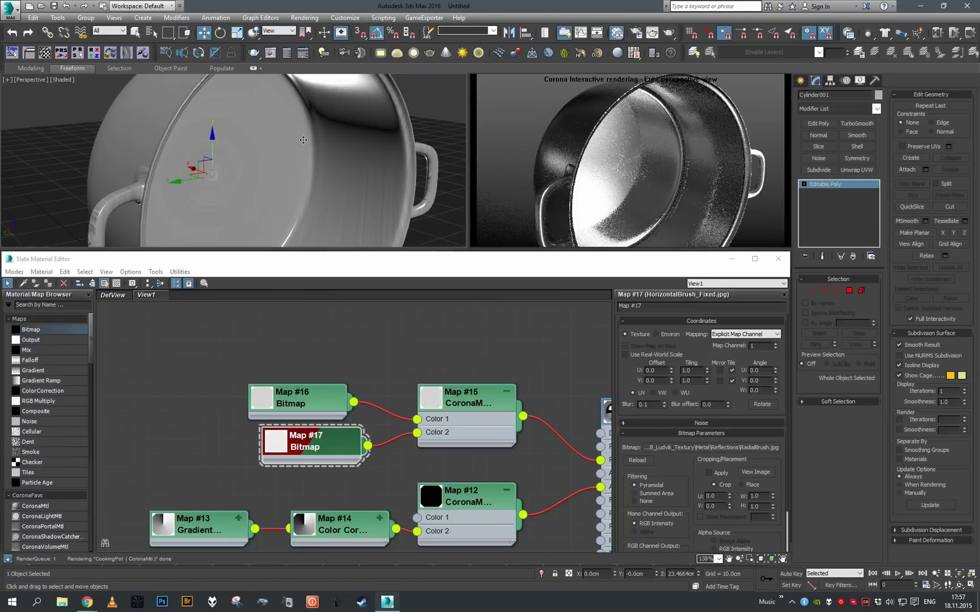
pyautogui.keyDown('alt'); pyautogui.moveTo(300, 153); pyautogui.dragTo(378, 156, button='middle'); pyautogui.keyUp('alt')
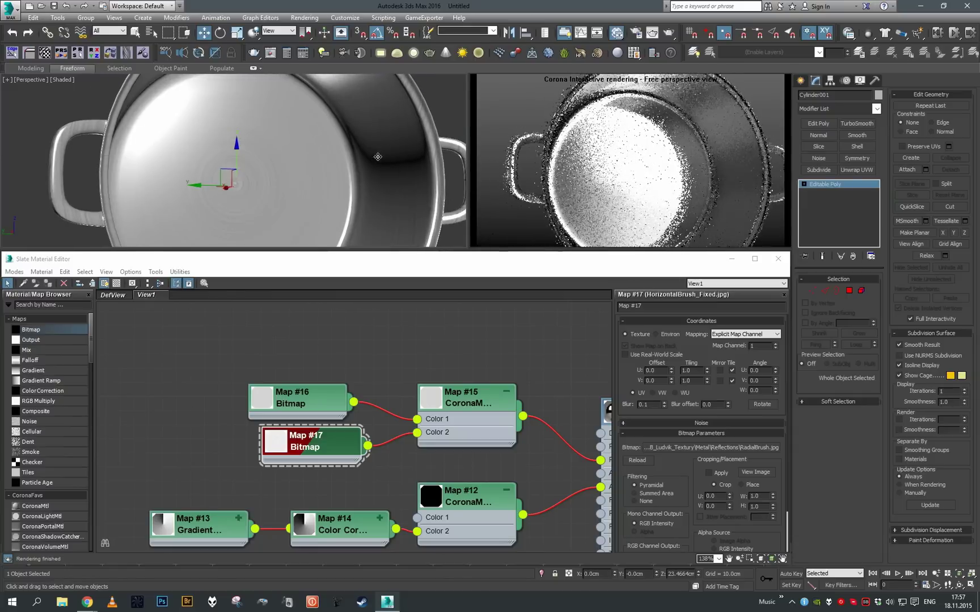
pyautogui.keyDown('alt'); pyautogui.moveTo(332, 214); pyautogui.dragTo(363, 200, button='middle'); pyautogui.keyUp('alt')
pyautogui.scroll(-4, 343, 194)
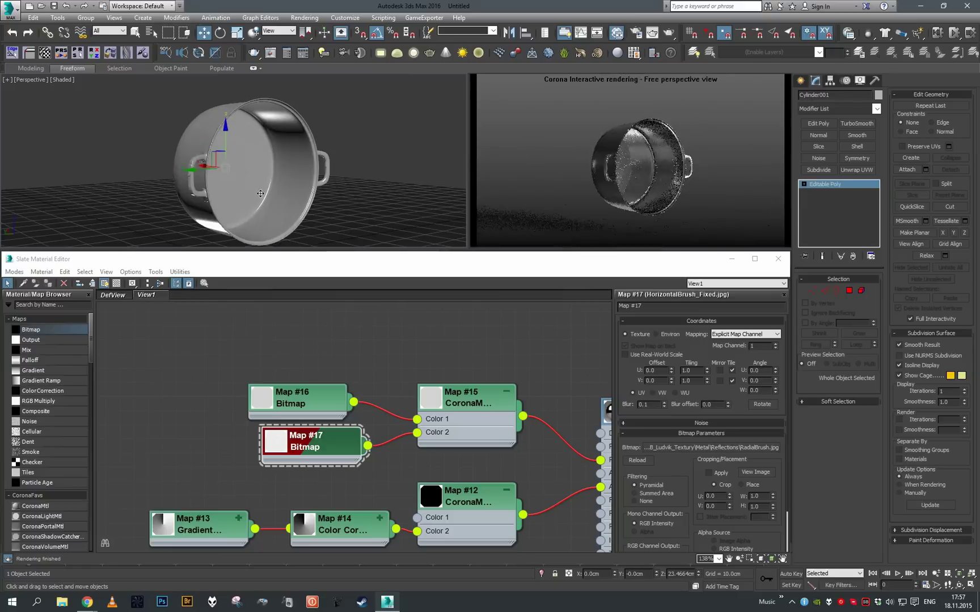
pyautogui.press('e')
pyautogui.moveTo(225, 172); pyautogui.dragTo(313, 166)
pyautogui.scroll(6, 295, 164)
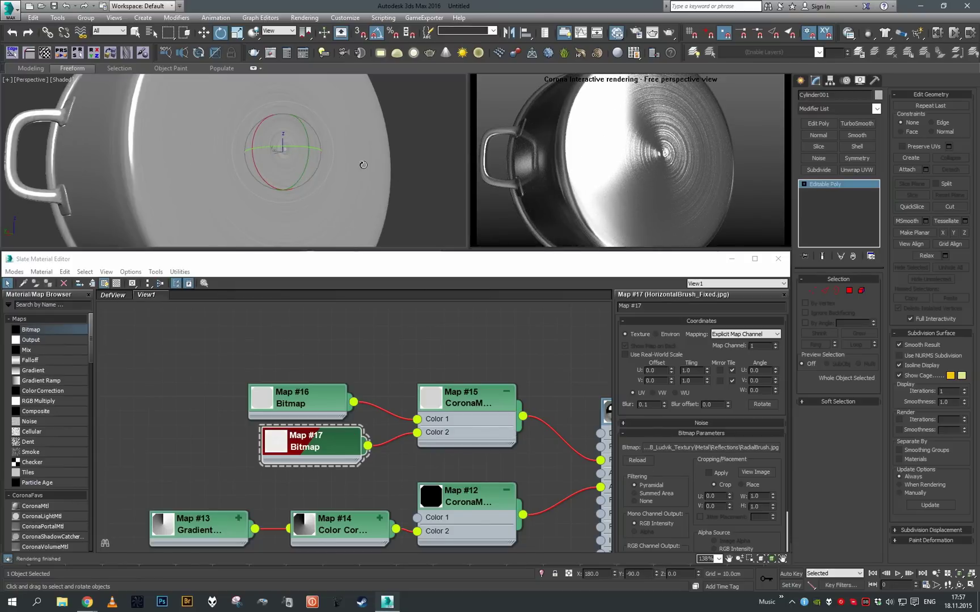
# - Rotate the pot to a 40-degree tilt with its opening facing upward and lower it to about Z 18.9 cm
pyautogui.scroll(-6, 362, 166)
pyautogui.moveTo(297, 172); pyautogui.dragTo(296, 212)
pyautogui.keyDown('alt'); pyautogui.moveTo(298, 210); pyautogui.dragTo(350, 164, button='middle'); pyautogui.keyUp('alt')
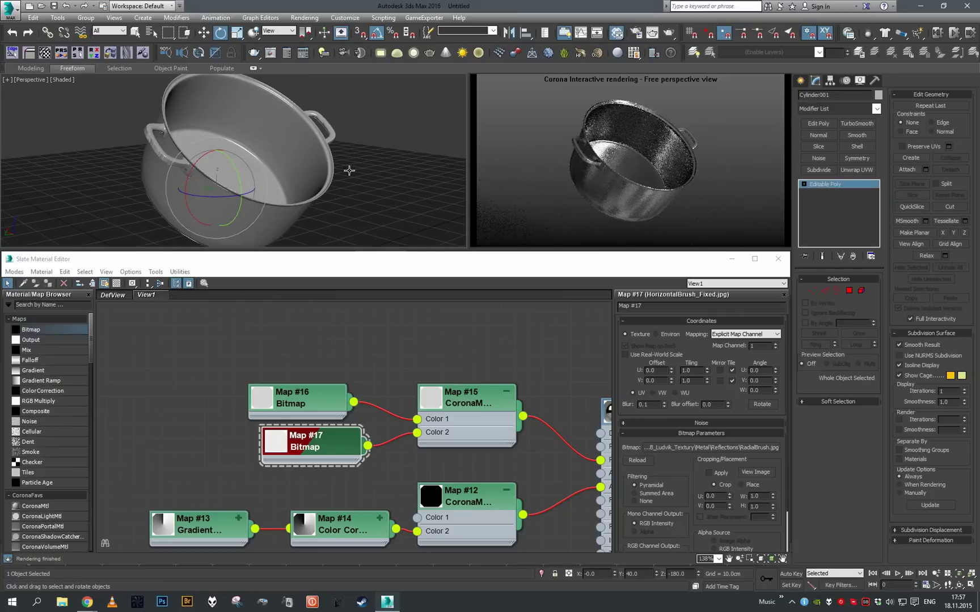
pyautogui.moveTo(399, 393); pyautogui.dragTo(274, 369, button='middle')
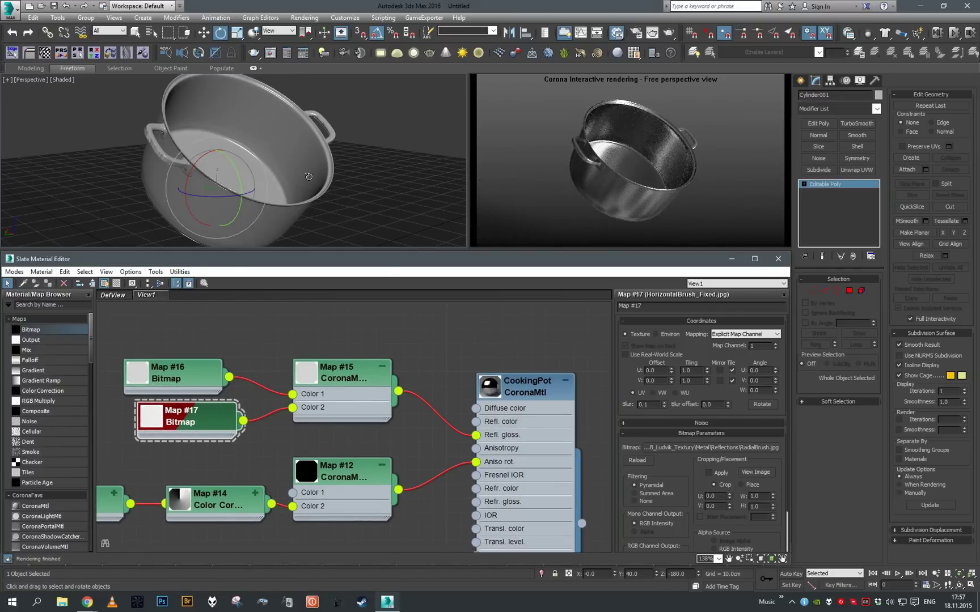
pyautogui.keyDown('alt'); pyautogui.moveTo(309, 177); pyautogui.dragTo(305, 193, button='middle'); pyautogui.keyUp('alt')
pyautogui.press('w')
pyautogui.moveTo(221, 139); pyautogui.dragTo(221, 153)
pyautogui.keyDown('alt'); pyautogui.moveTo(233, 163); pyautogui.dragTo(262, 174, button='middle'); pyautogui.keyUp('alt')
pyautogui.scroll(3, 272, 169)
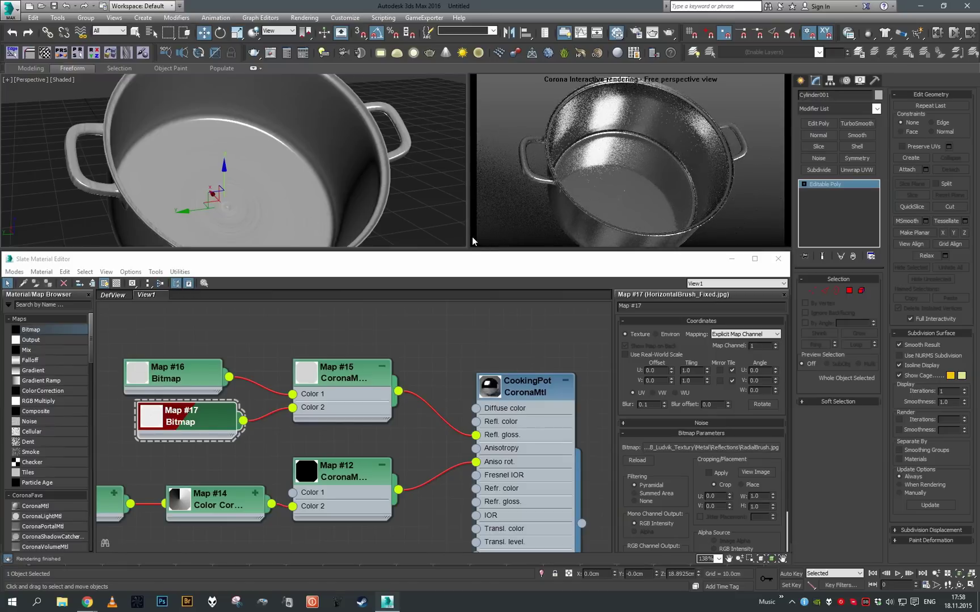
# - In the radial brush bitmap's output settings, set the RGB Offset to 0.1 and the RGB Level to 1.5
pyautogui.click(214, 423)
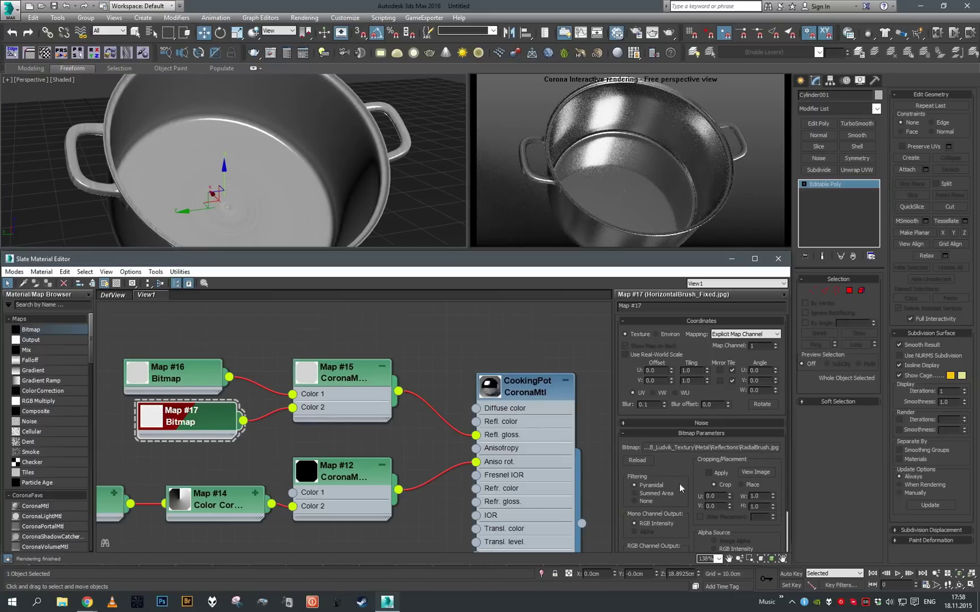
pyautogui.moveTo(687, 479); pyautogui.dragTo(694, 394)
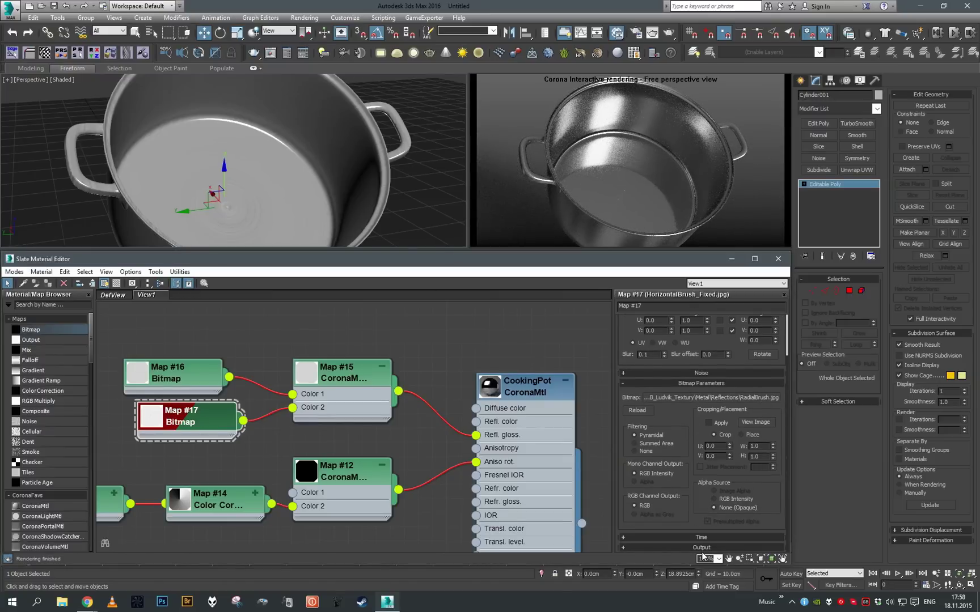
pyautogui.click(701, 548)
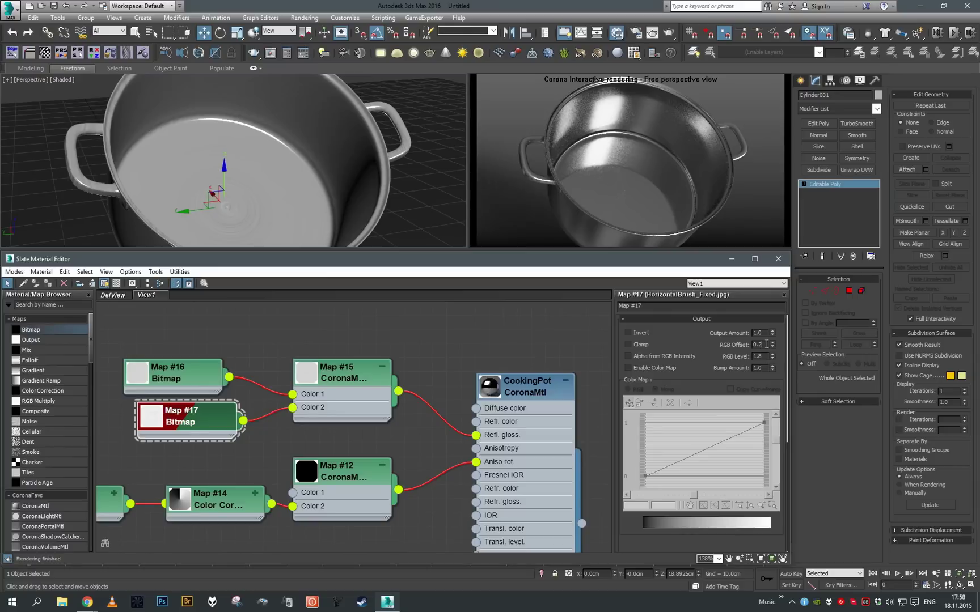
pyautogui.write('1')
pyautogui.press('Tab')
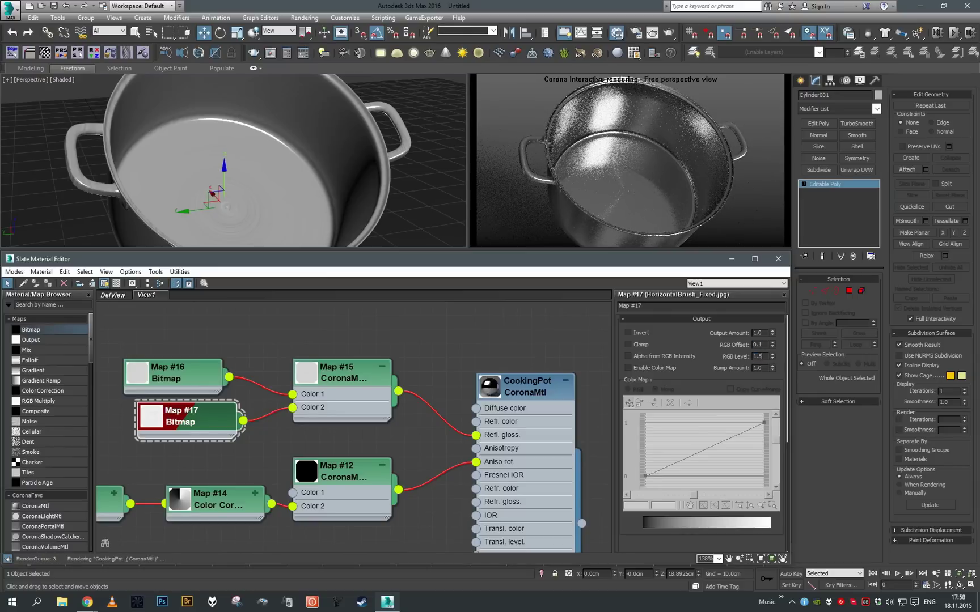
# - Stand the pot upright by resetting its Y and Z rotation to 0 degrees
pyautogui.scroll(-5, 244, 190)
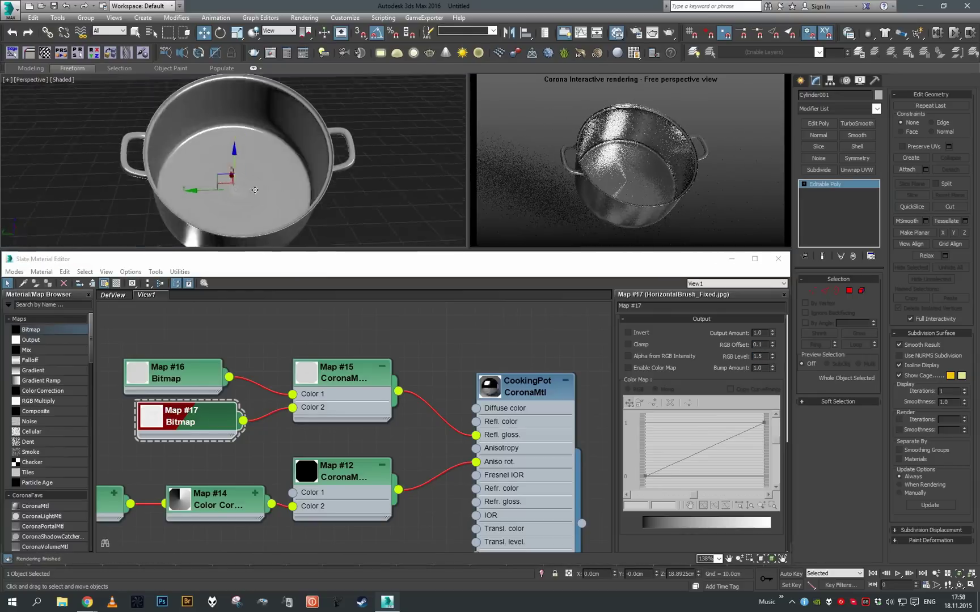
pyautogui.scroll(5, 244, 190)
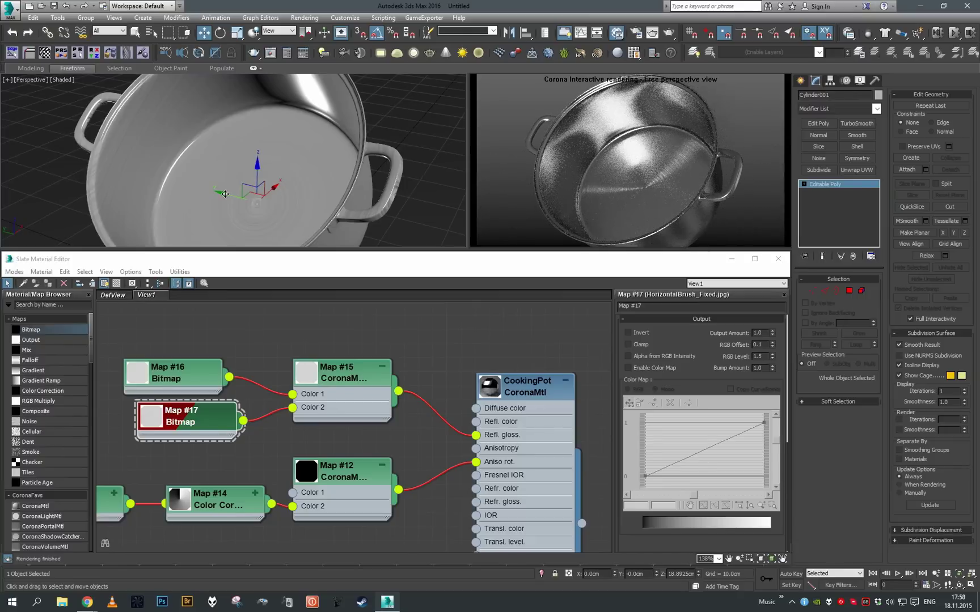
pyautogui.keyDown('alt'); pyautogui.moveTo(262, 164); pyautogui.dragTo(240, 134, button='middle'); pyautogui.keyUp('alt')
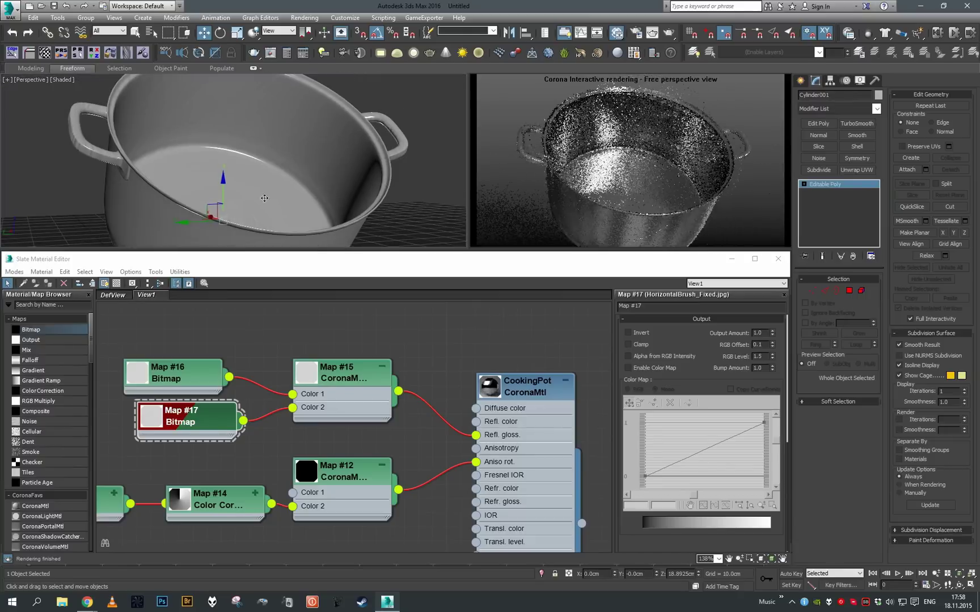
pyautogui.press('e')
pyautogui.moveTo(234, 212); pyautogui.dragTo(230, 185)
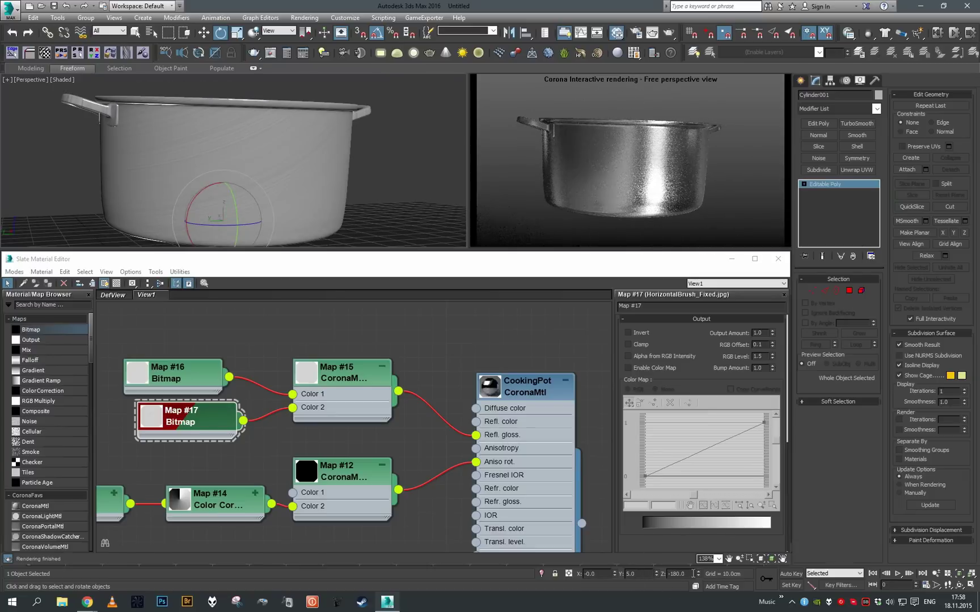
pyautogui.rightClick(658, 575)
pyautogui.rightClick(698, 574)
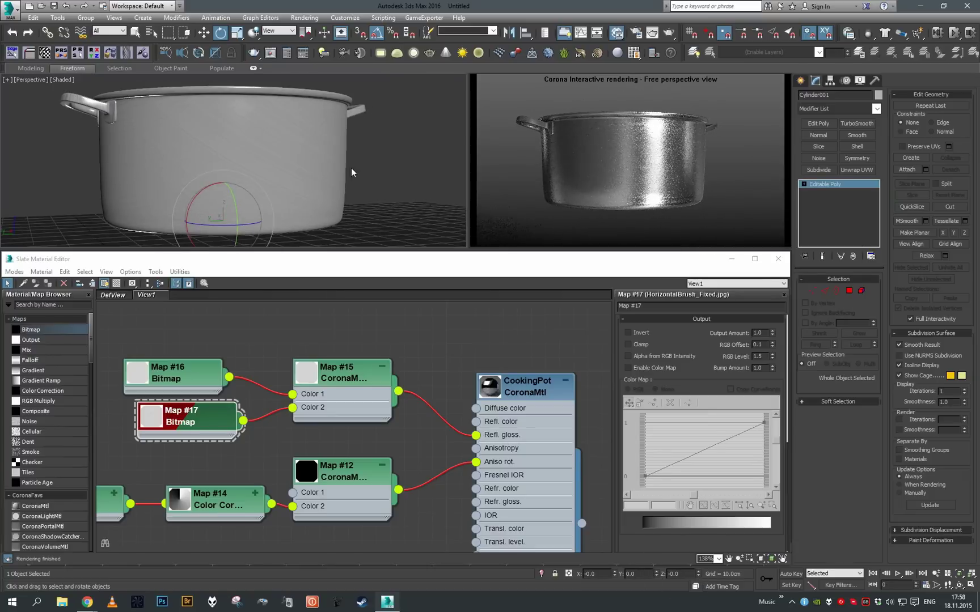
# - Check the brushed reflections on the pot's outer wall and tilt the pot to -50 degrees around Y, exposing its interior
pyautogui.keyDown('alt'); pyautogui.moveTo(352, 168); pyautogui.dragTo(370, 163, button='middle'); pyautogui.keyUp('alt')
pyautogui.scroll(3, 369, 163)
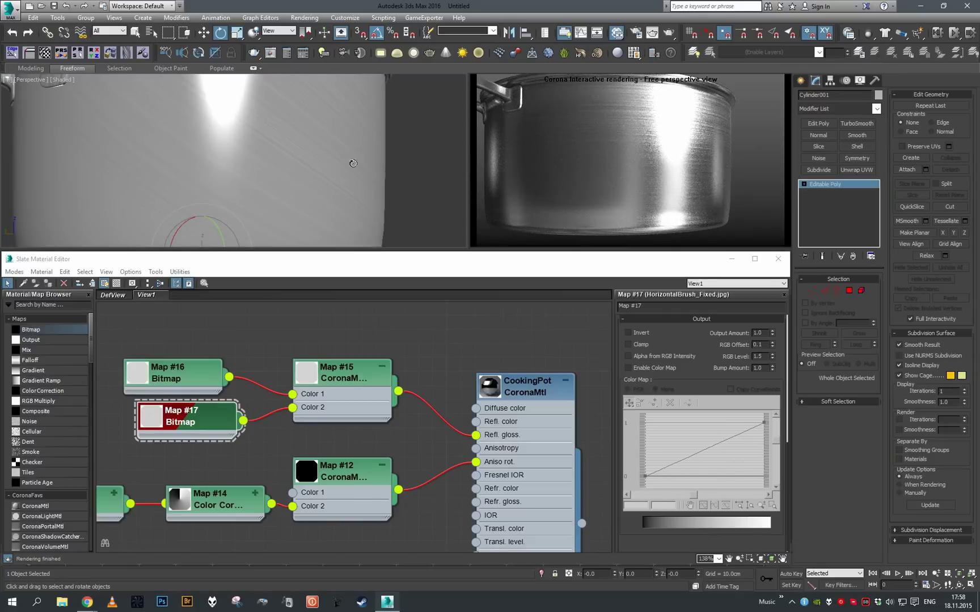
pyautogui.scroll(-5, 353, 163)
pyautogui.moveTo(247, 175); pyautogui.dragTo(297, 175)
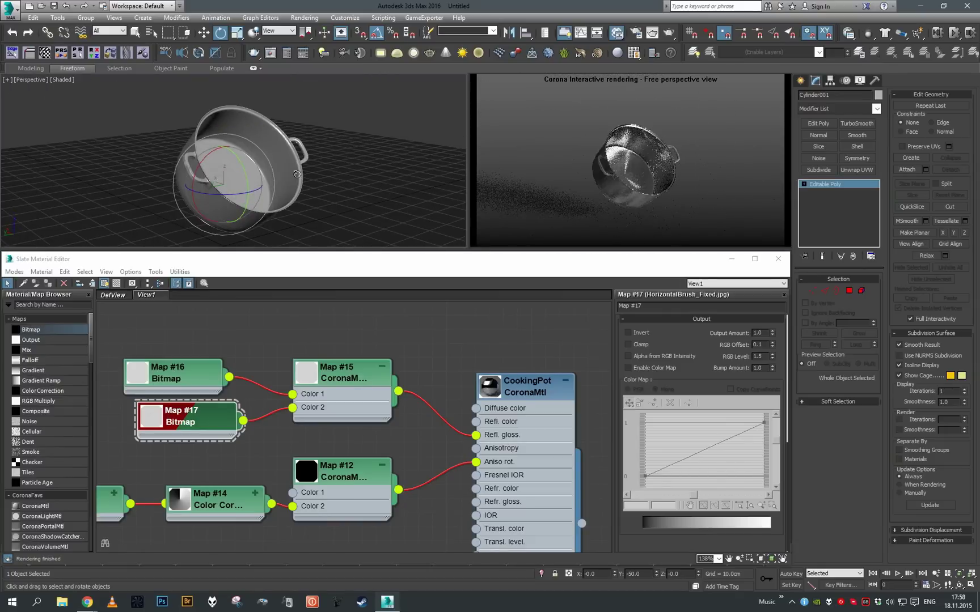
pyautogui.scroll(6, 296, 174)
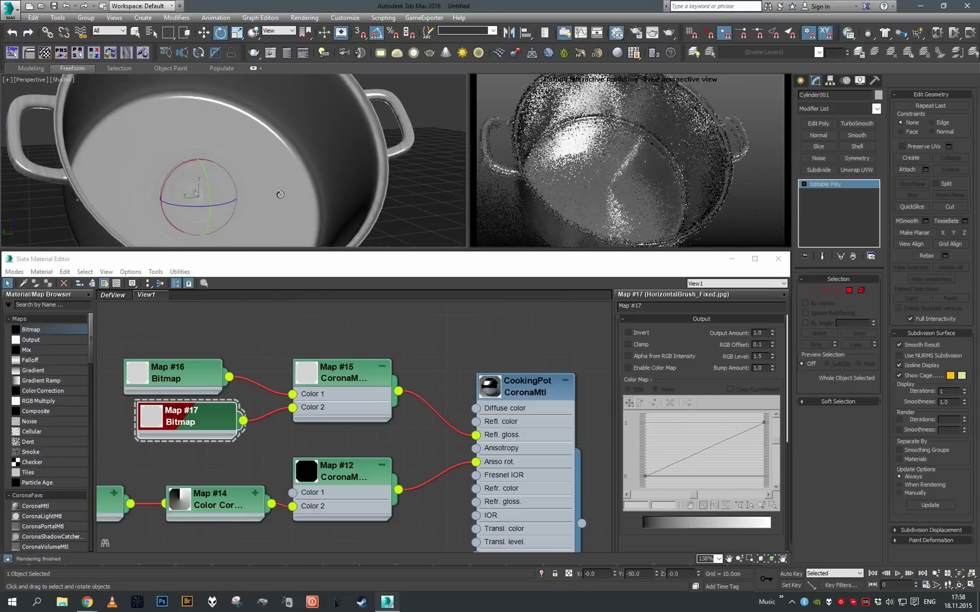